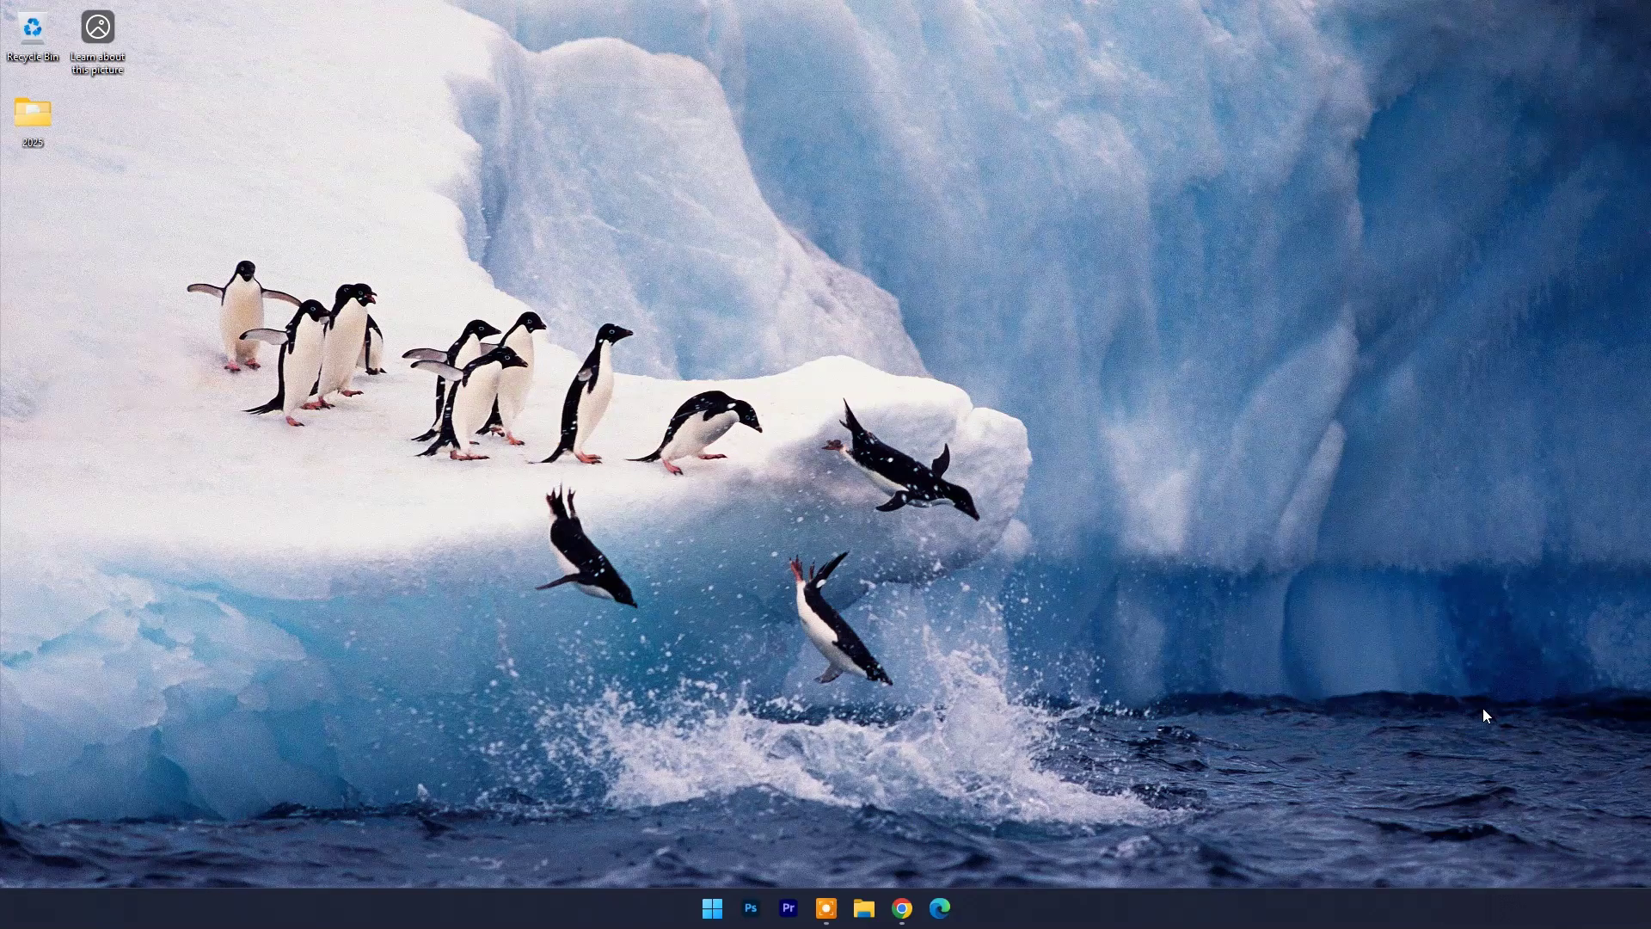
click(902, 907)
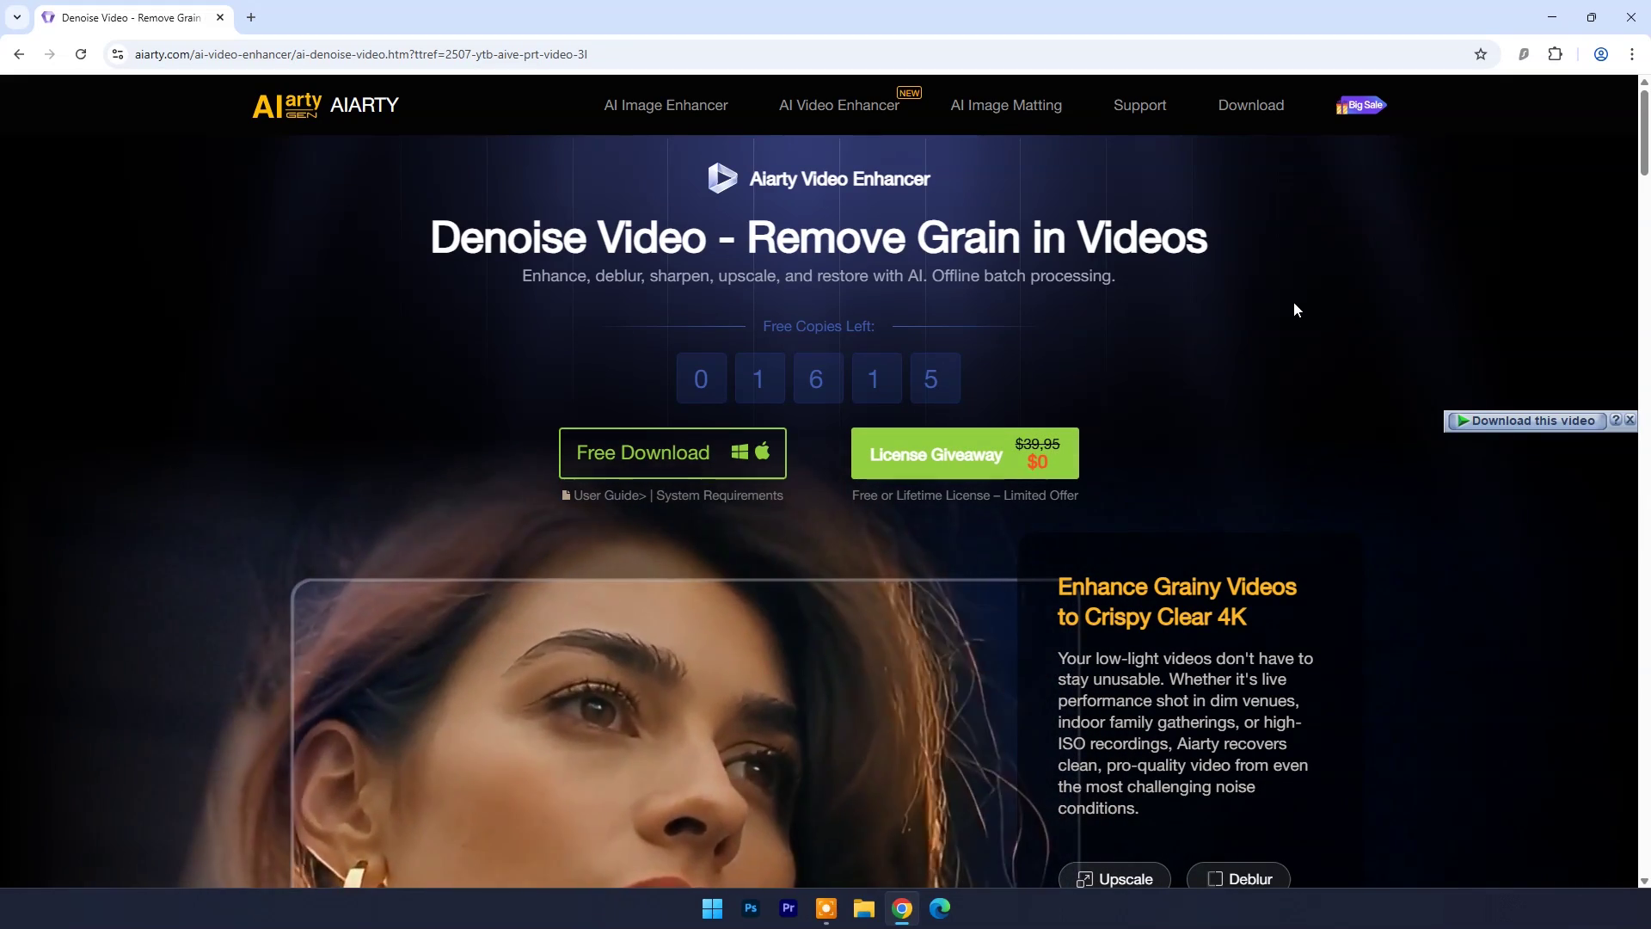
scroll(1294, 301, down, 1)
scroll(1294, 300, down, 3)
scroll(1294, 301, up, 1)
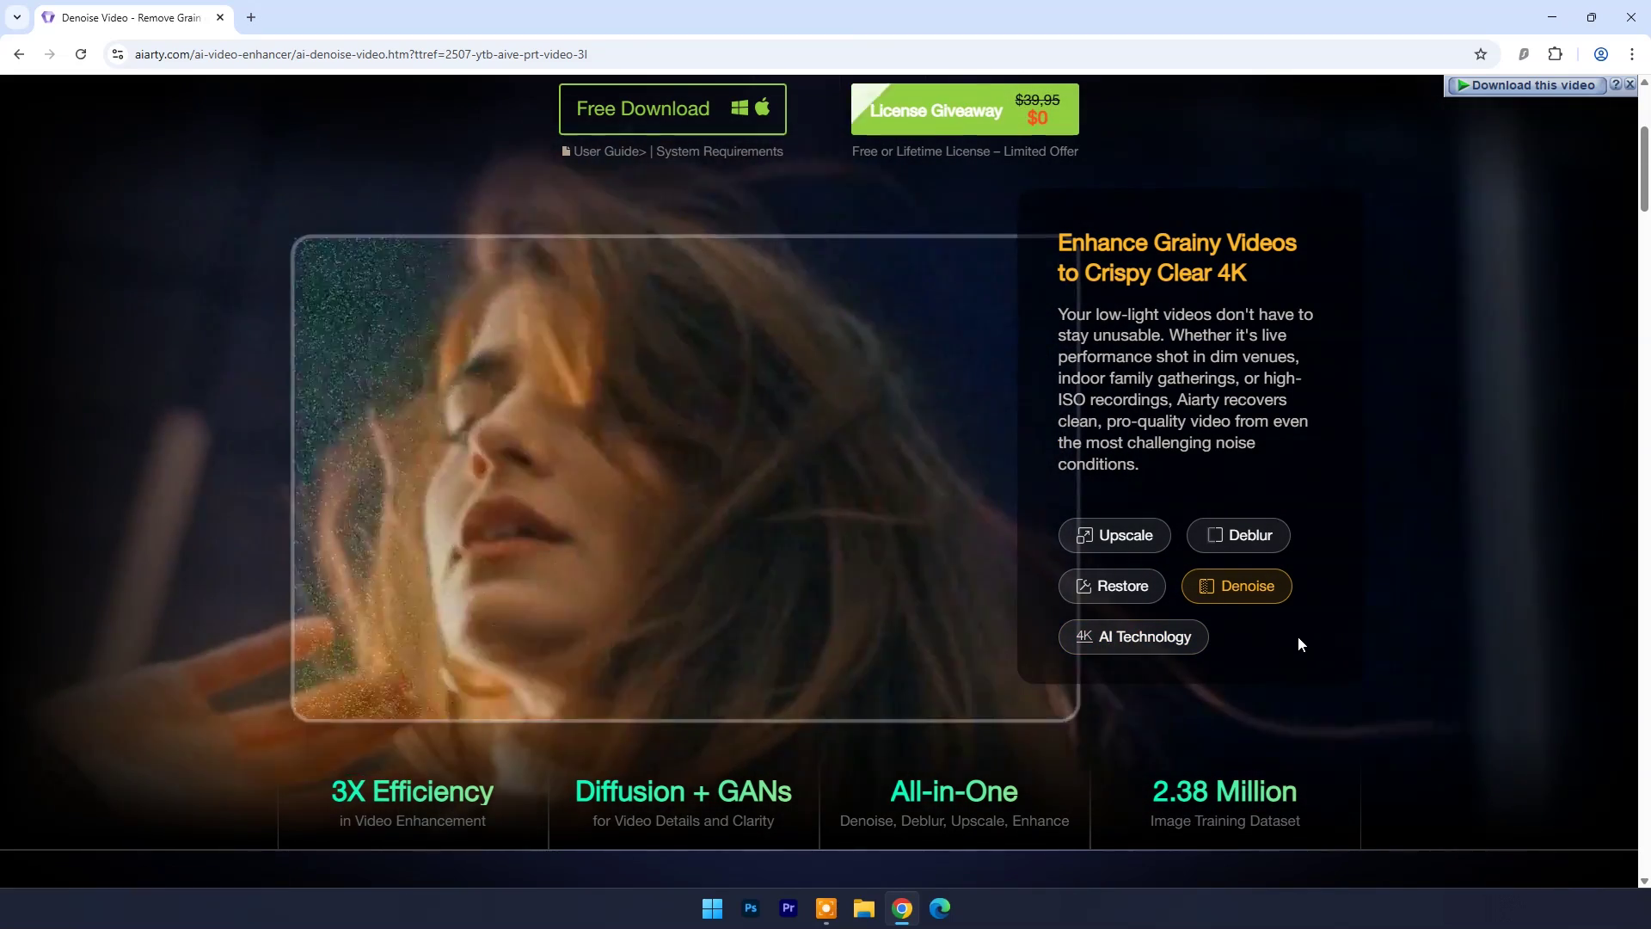
scroll(1298, 631, down, 5)
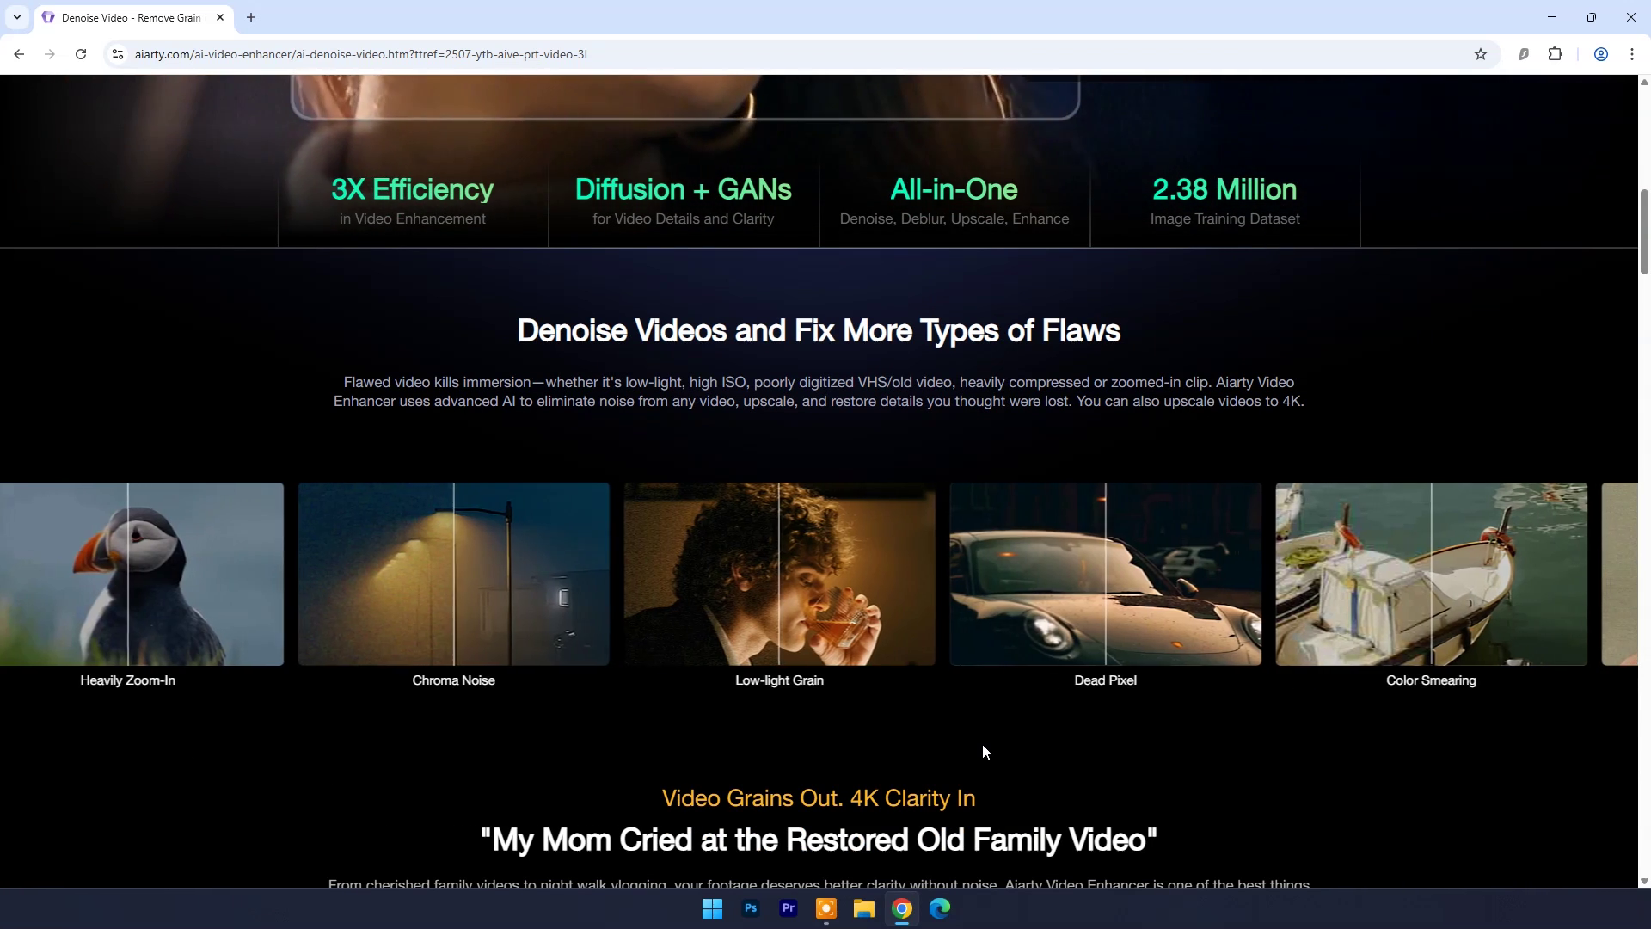
scroll(981, 743, down, 1)
scroll(982, 743, down, 5)
scroll(982, 744, down, 1)
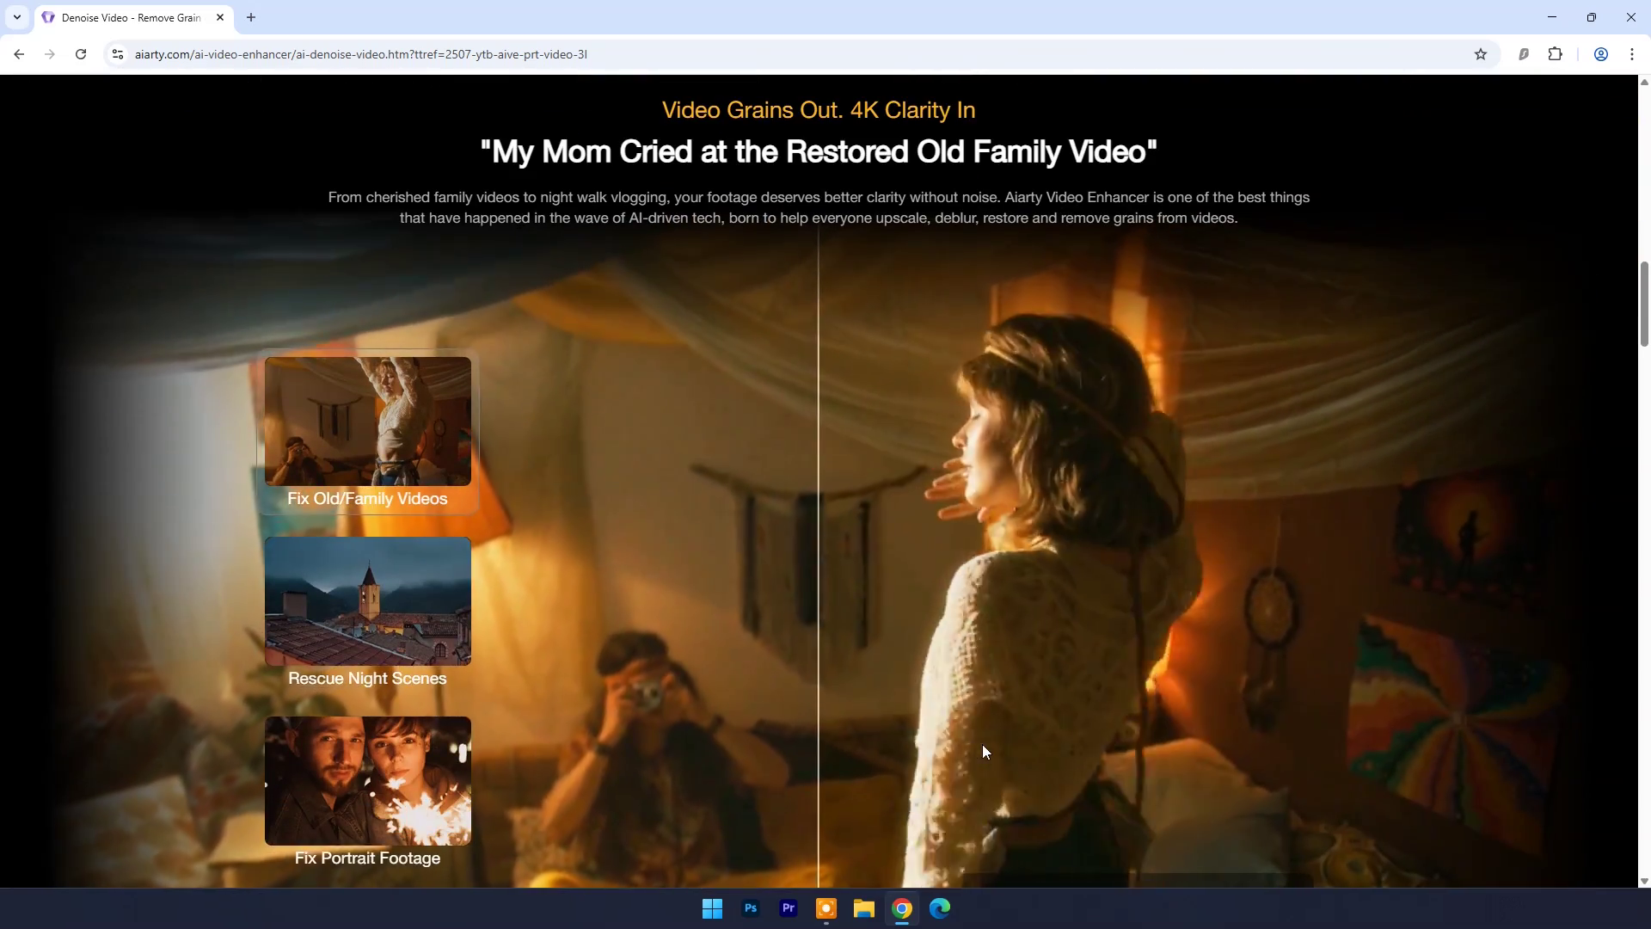
scroll(1282, 718, down, 1)
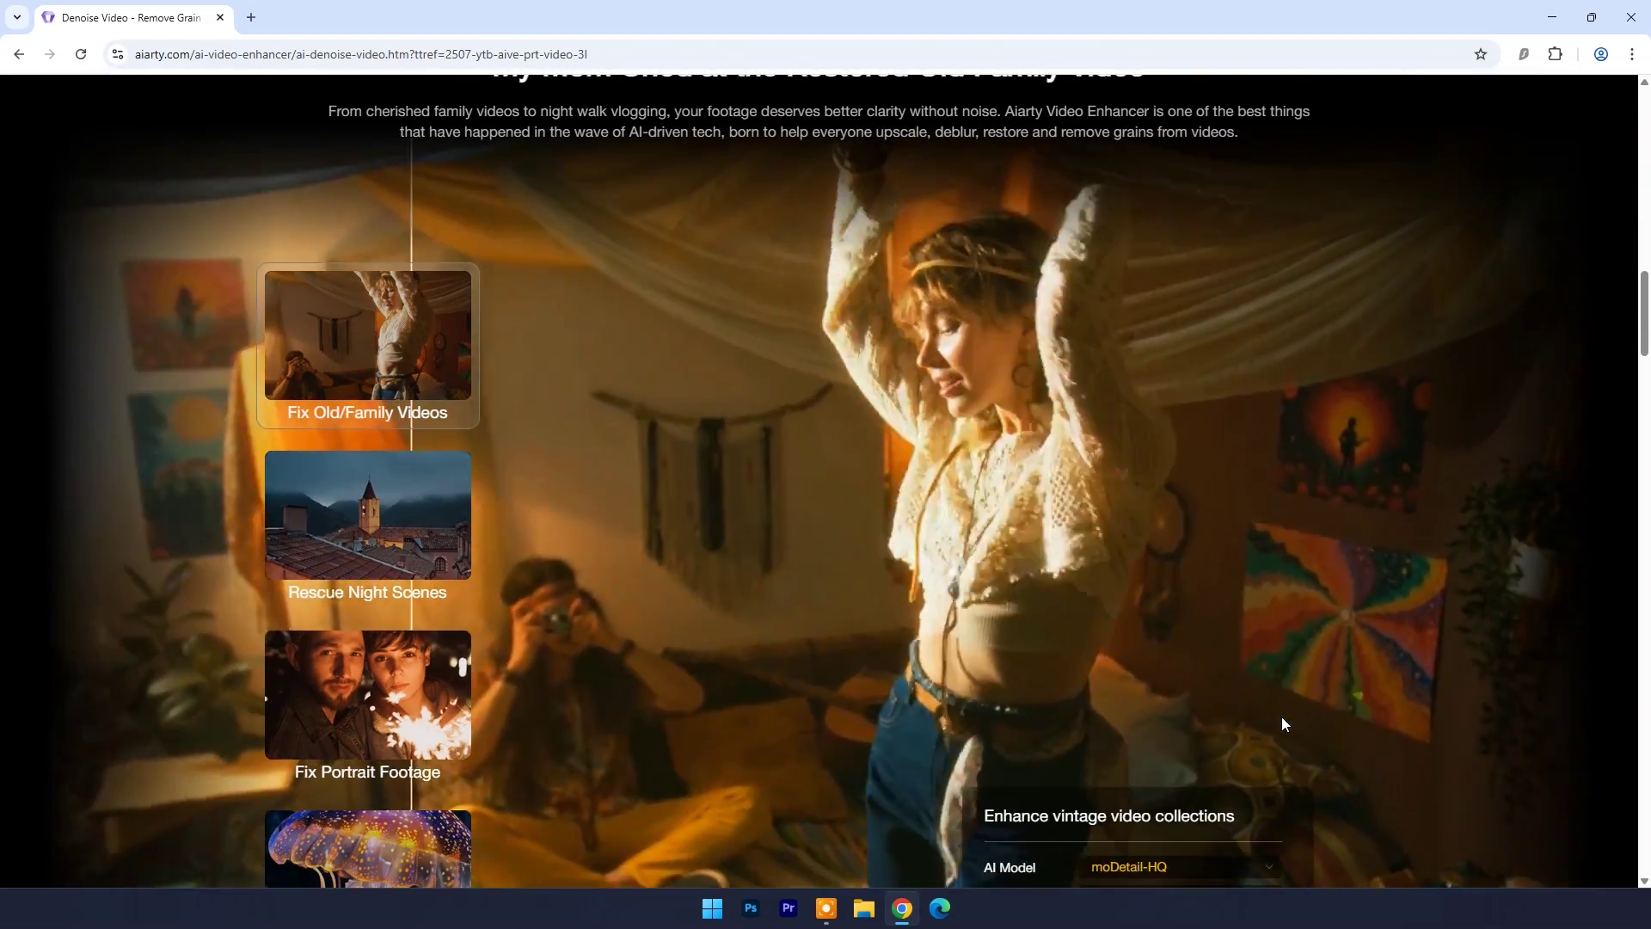
scroll(1281, 716, down, 4)
scroll(1277, 676, down, 2)
scroll(1276, 676, down, 4)
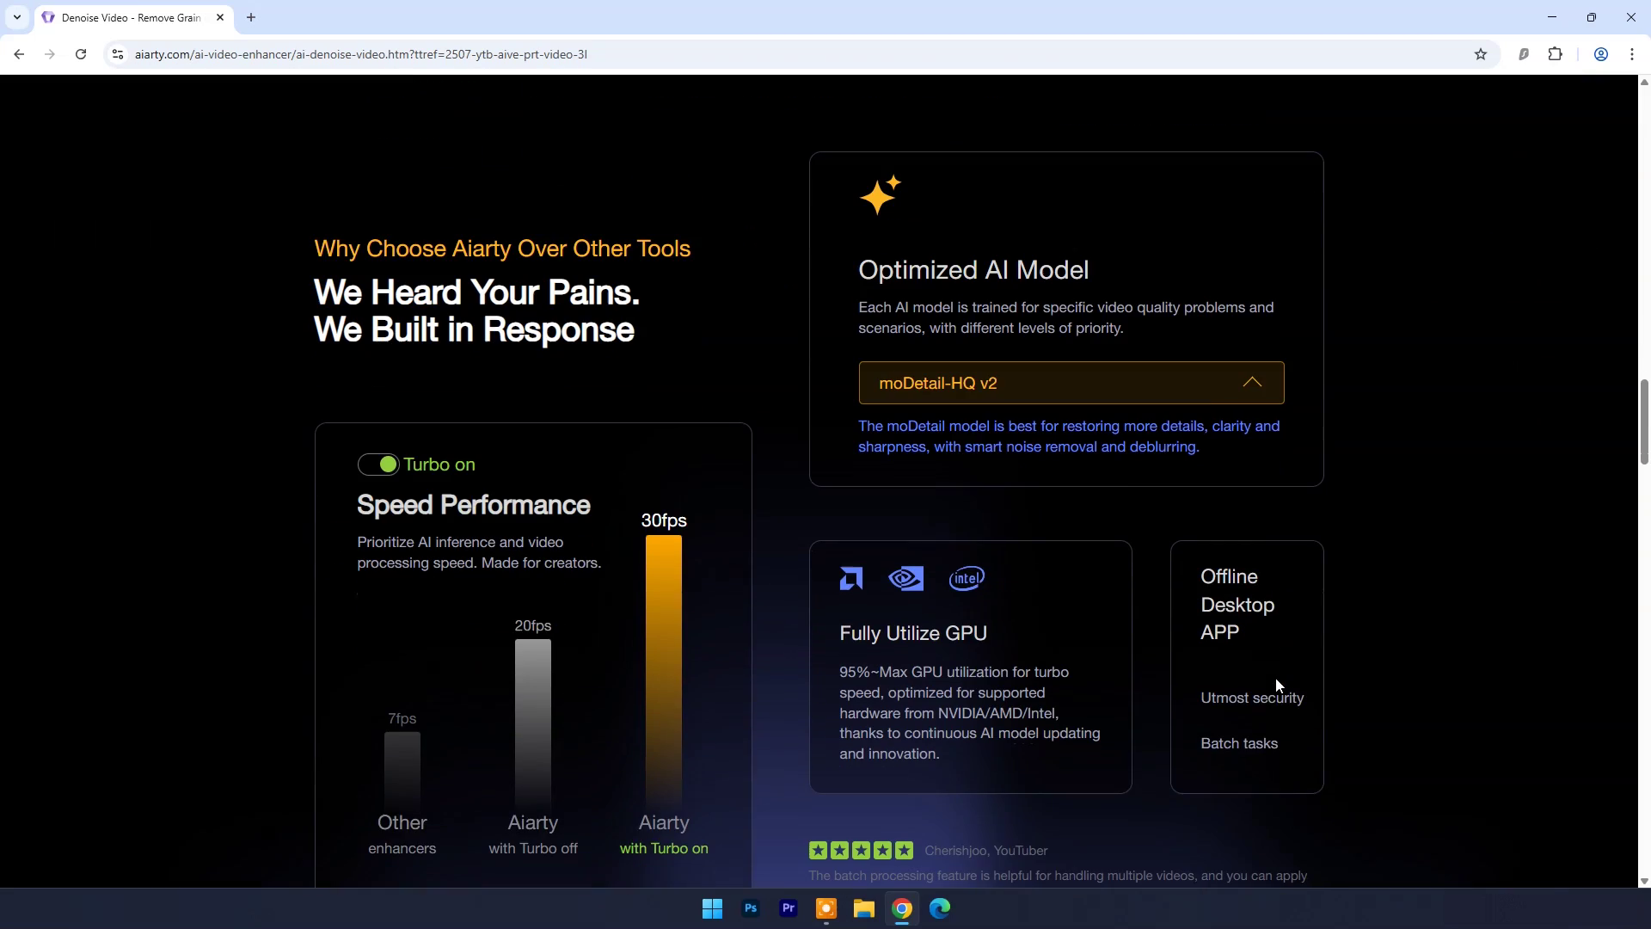
scroll(1276, 677, down, 3)
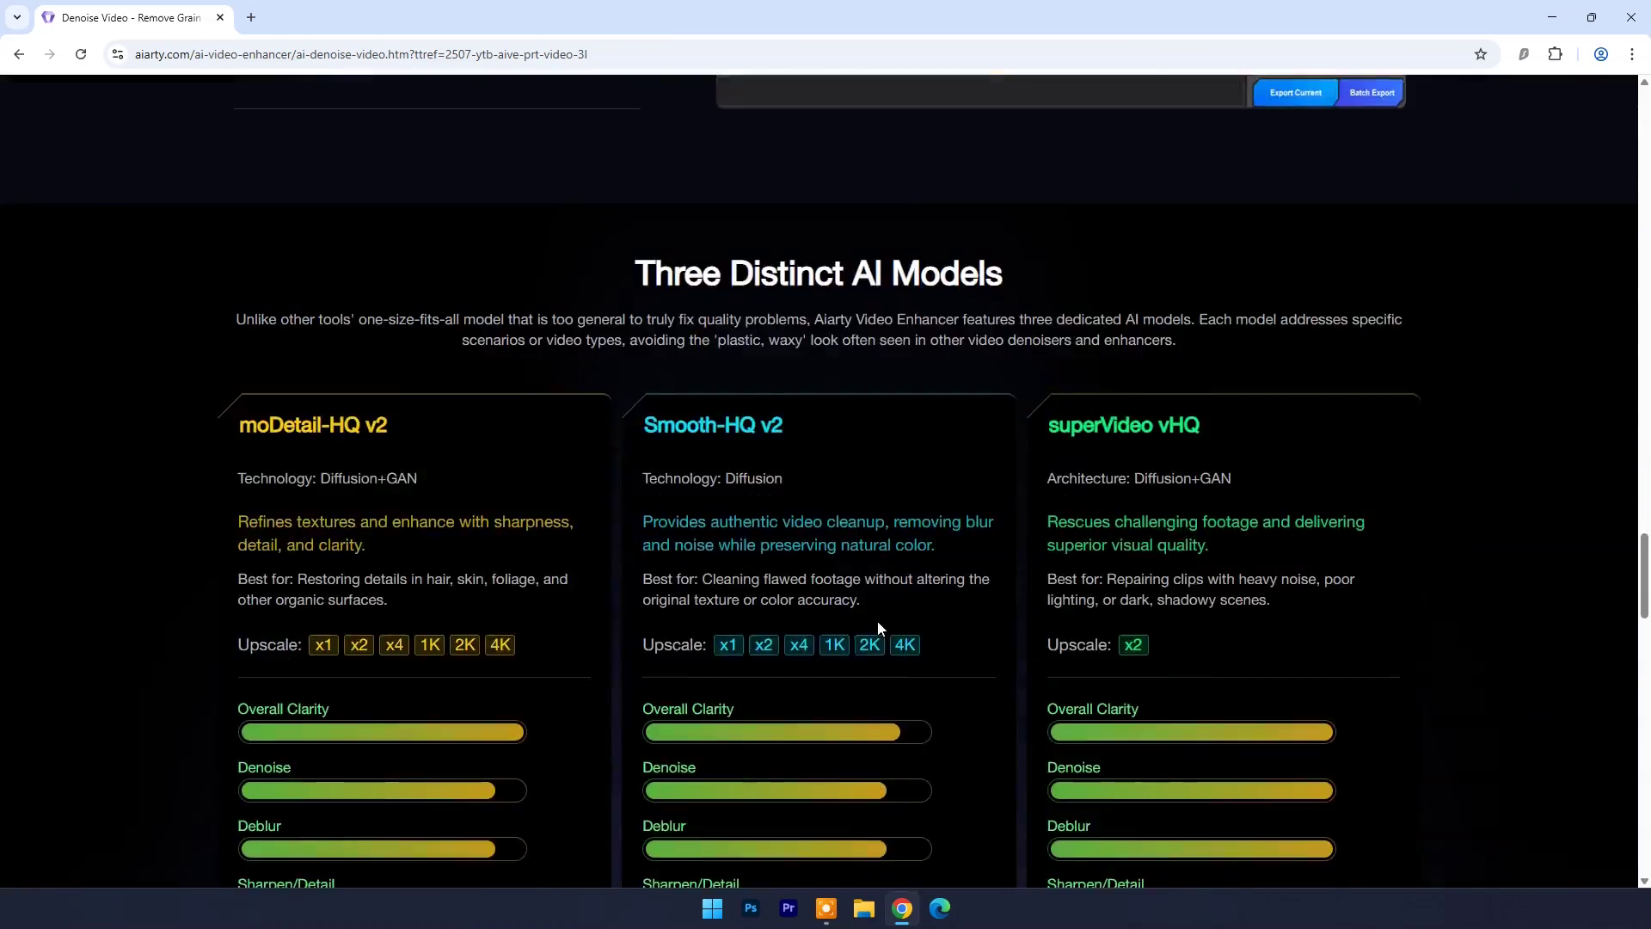
scroll(1480, 265, down, 2)
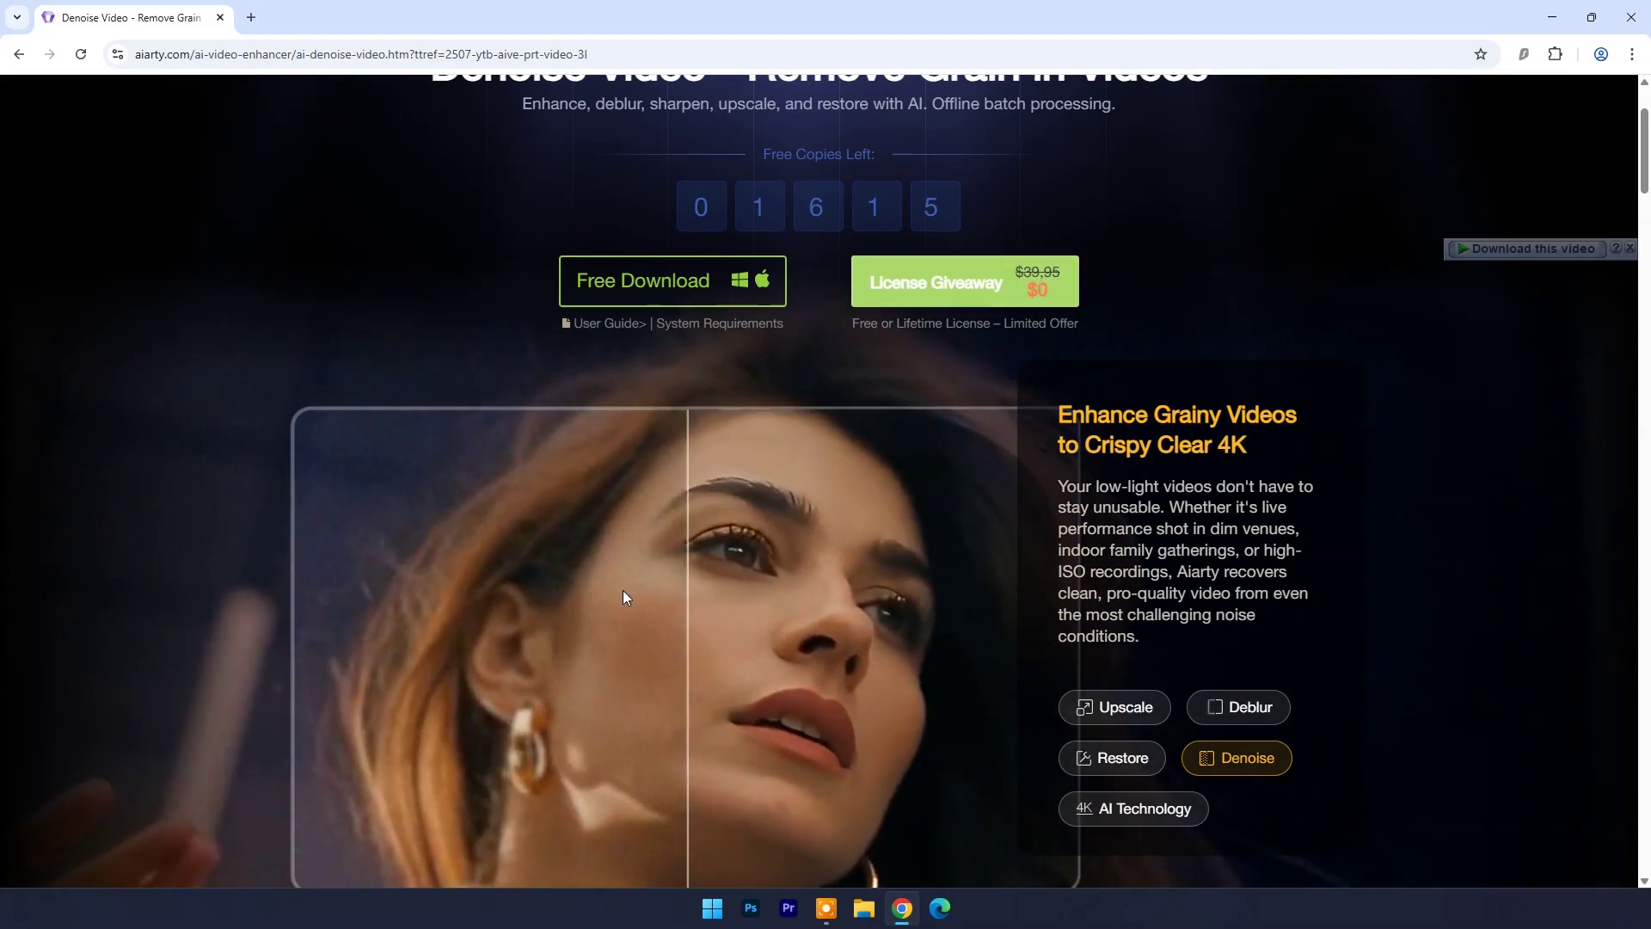
scroll(742, 567, up, 2)
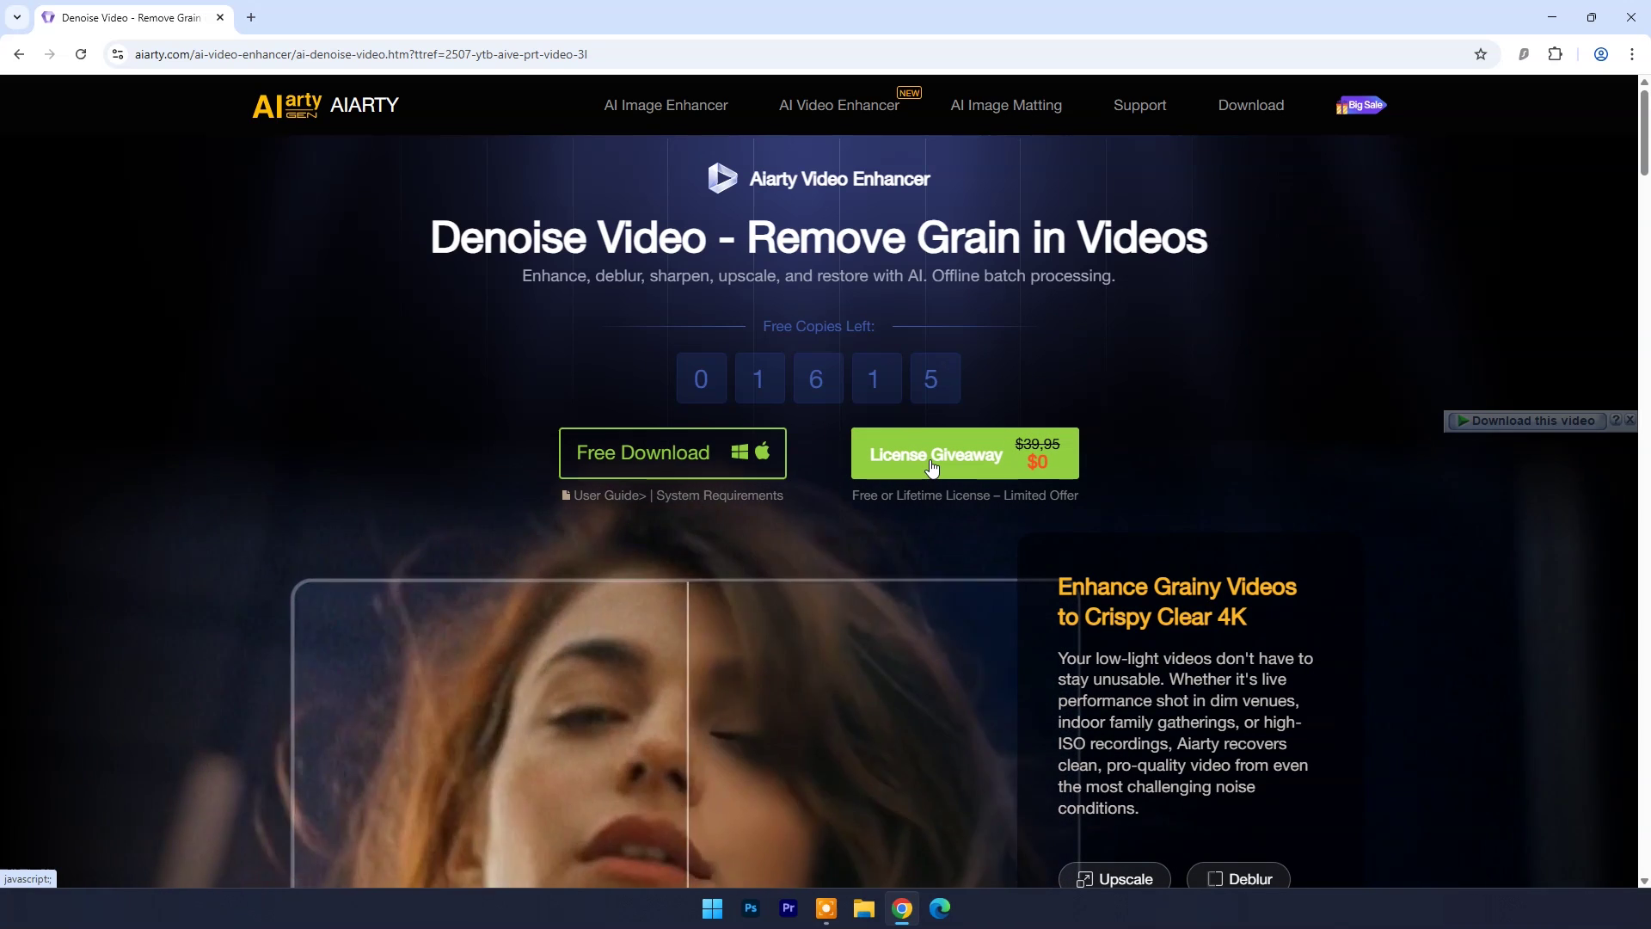
Step: Review the License Giveaway trial, 90-Day and Lifetime license options, then close Chrome
click(933, 467)
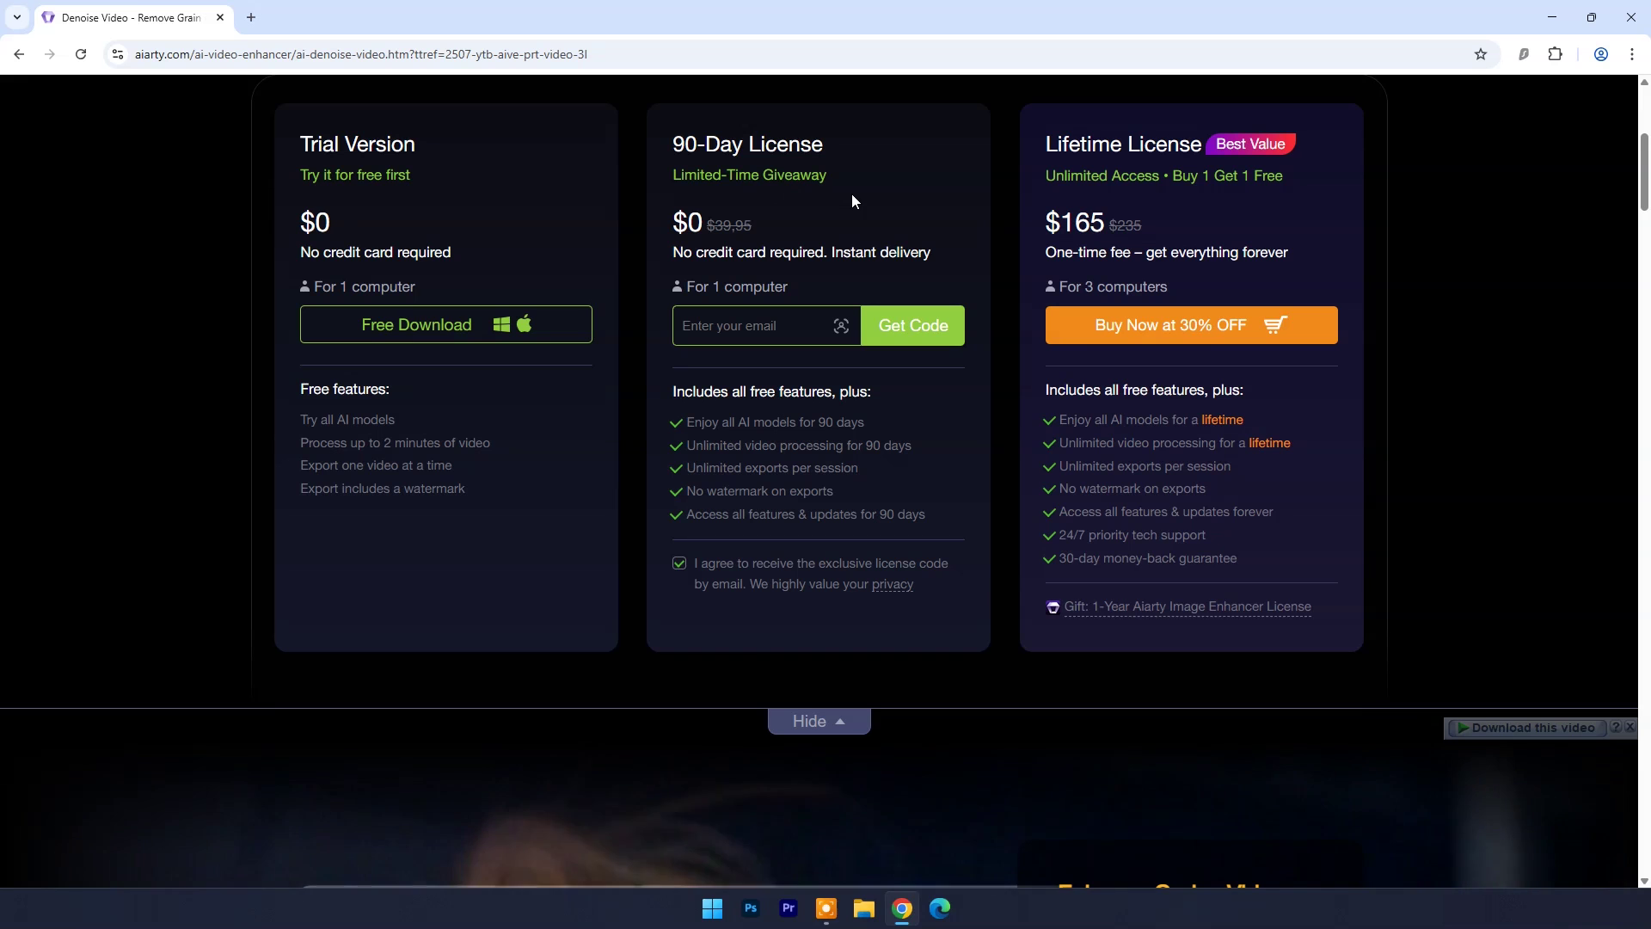
click(731, 326)
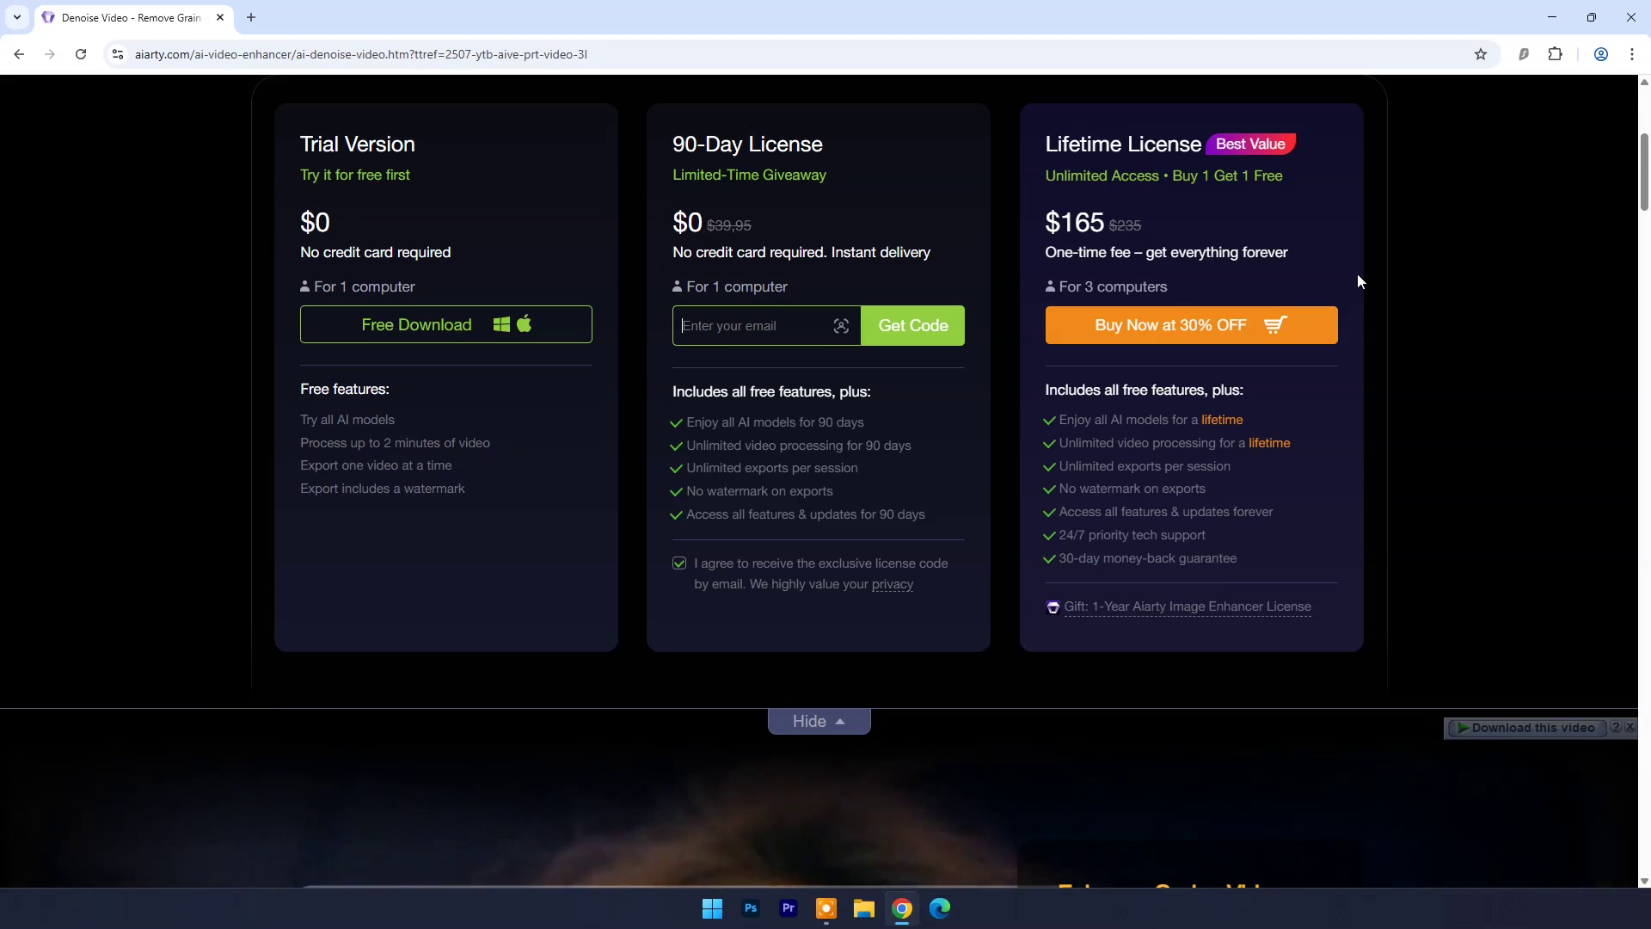
click(1636, 17)
Step: Find Aiarty Video Enhancer through Start menu search and launch it
key(super)
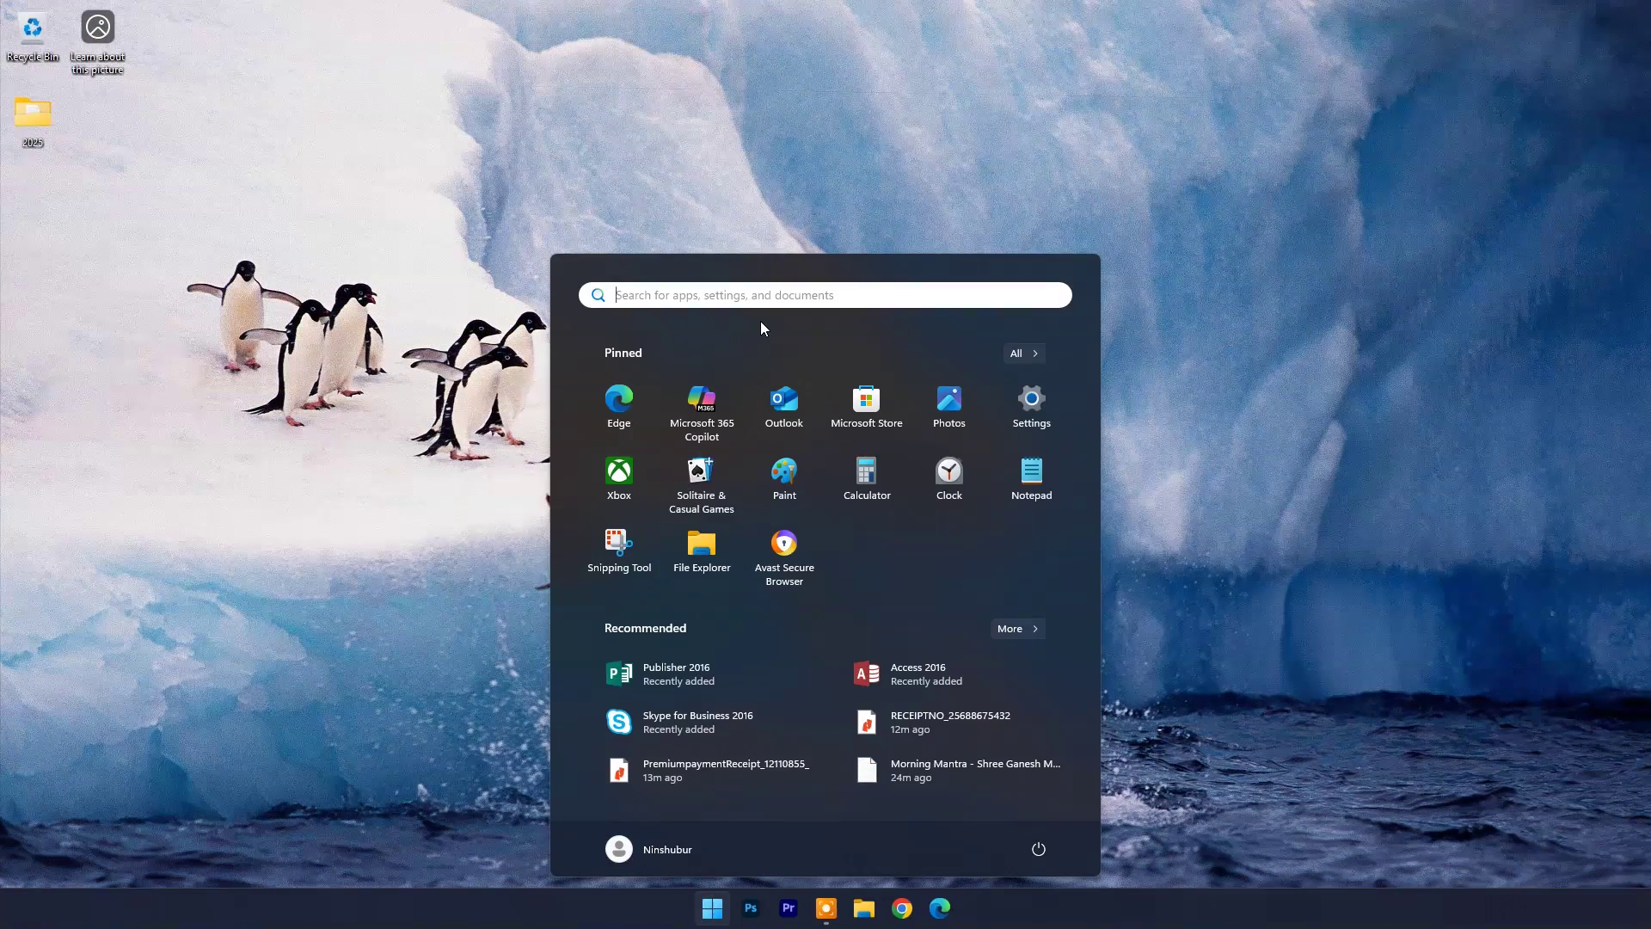
text(aiar)
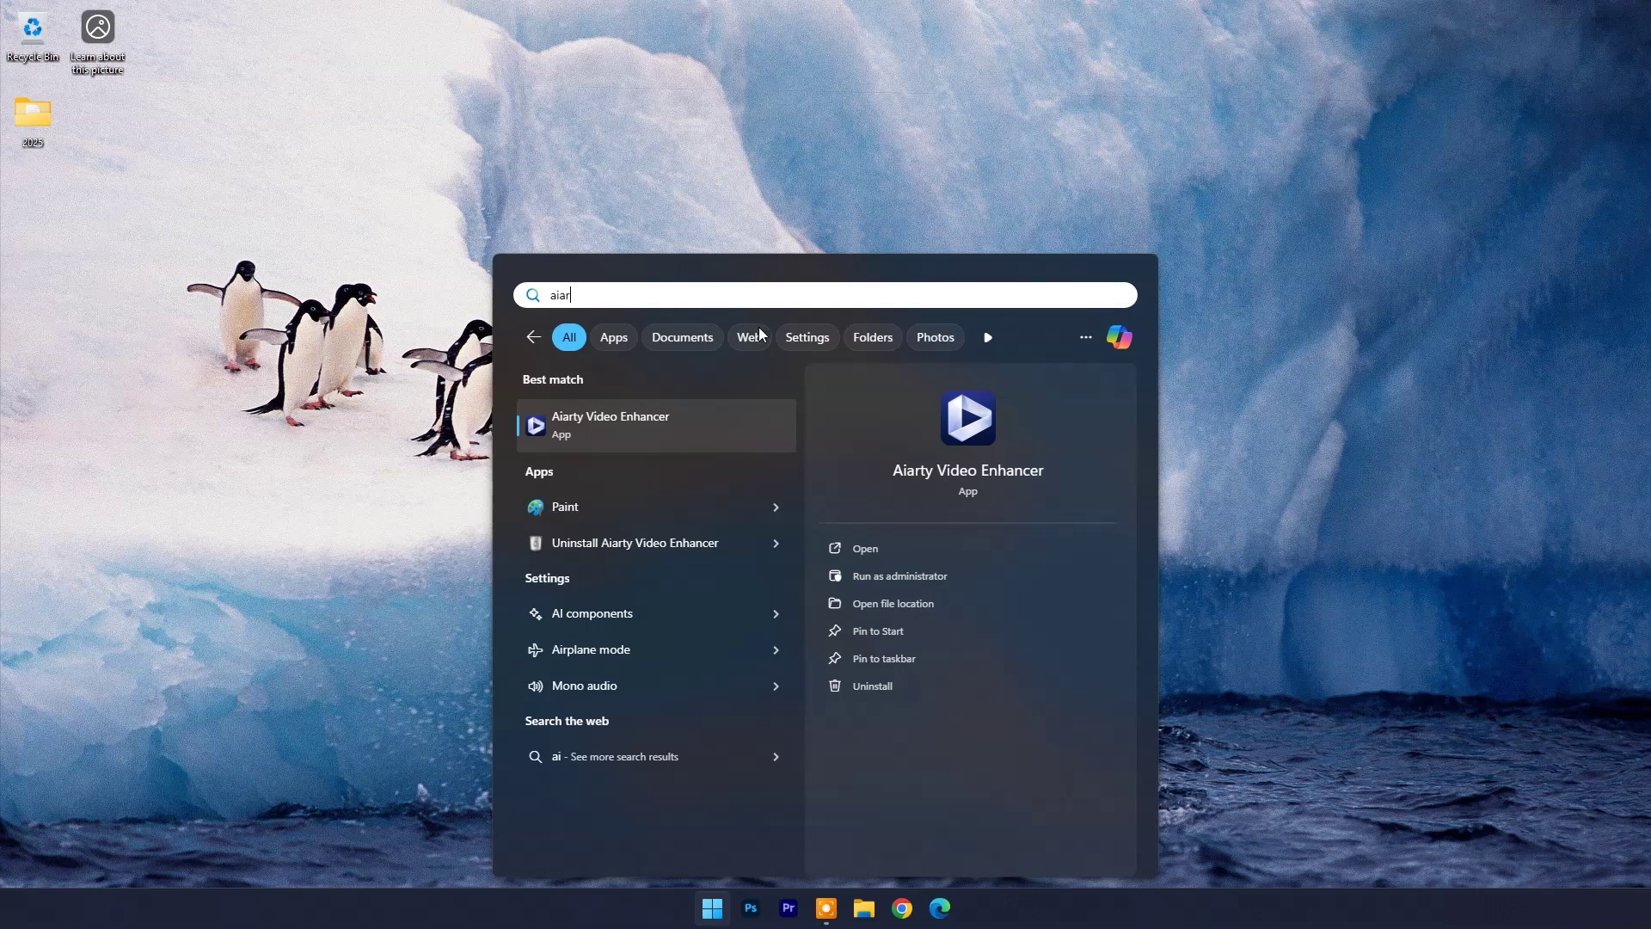
click(594, 426)
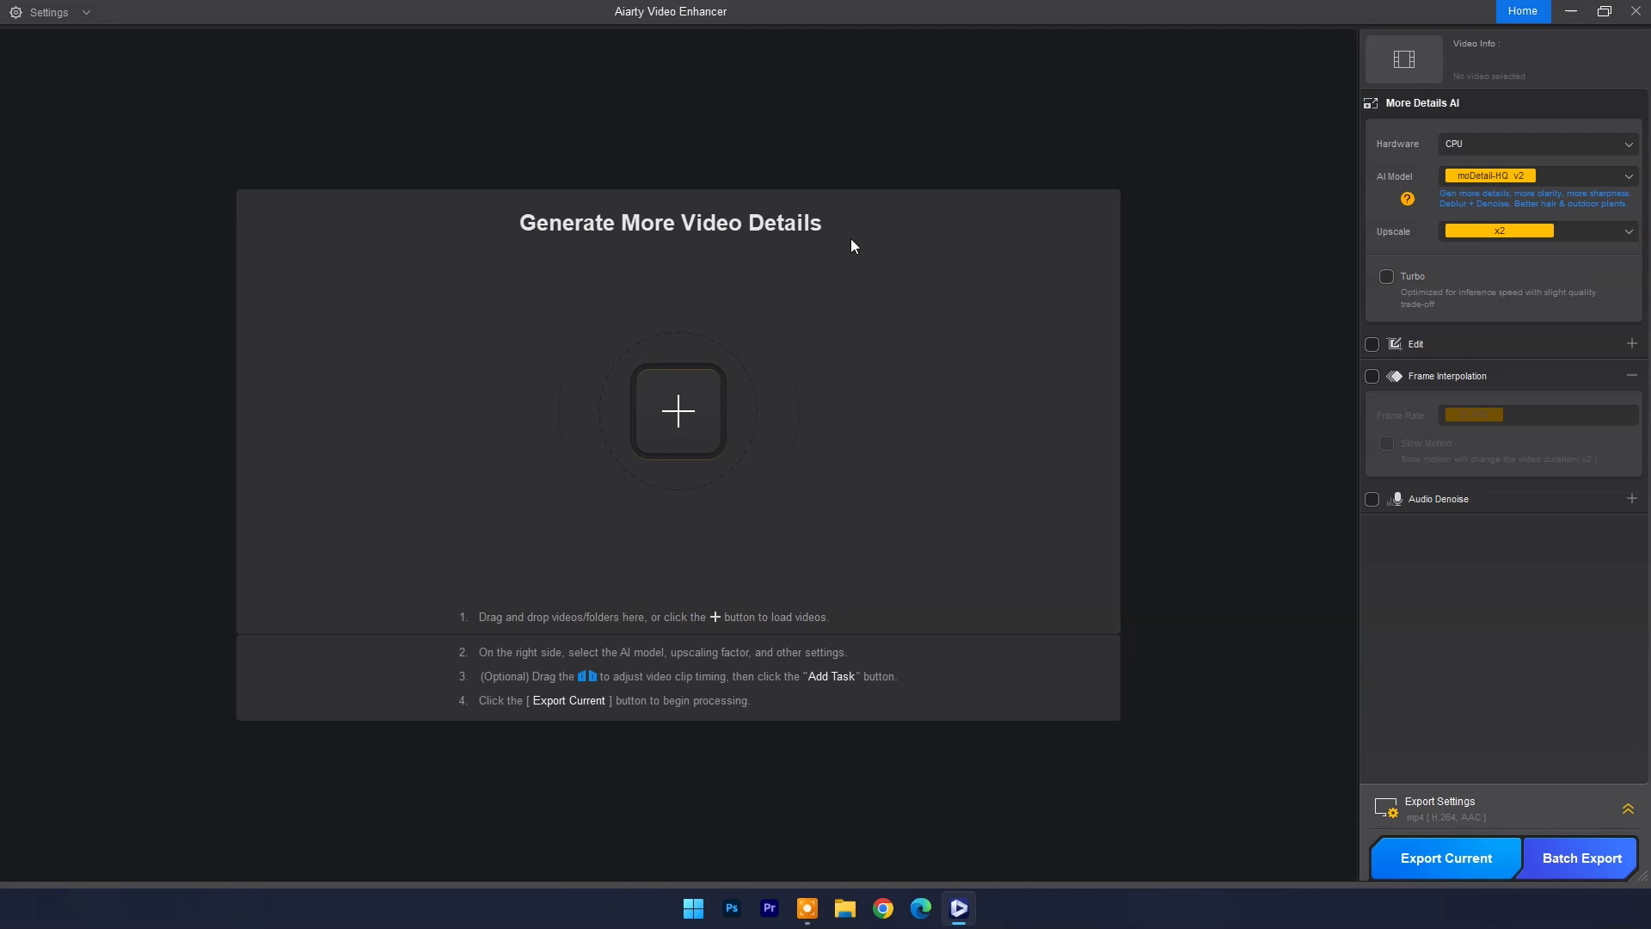
Step: Load the 8968729-hd_1366_720_24fps clip from the file picker into the enhancer
click(695, 414)
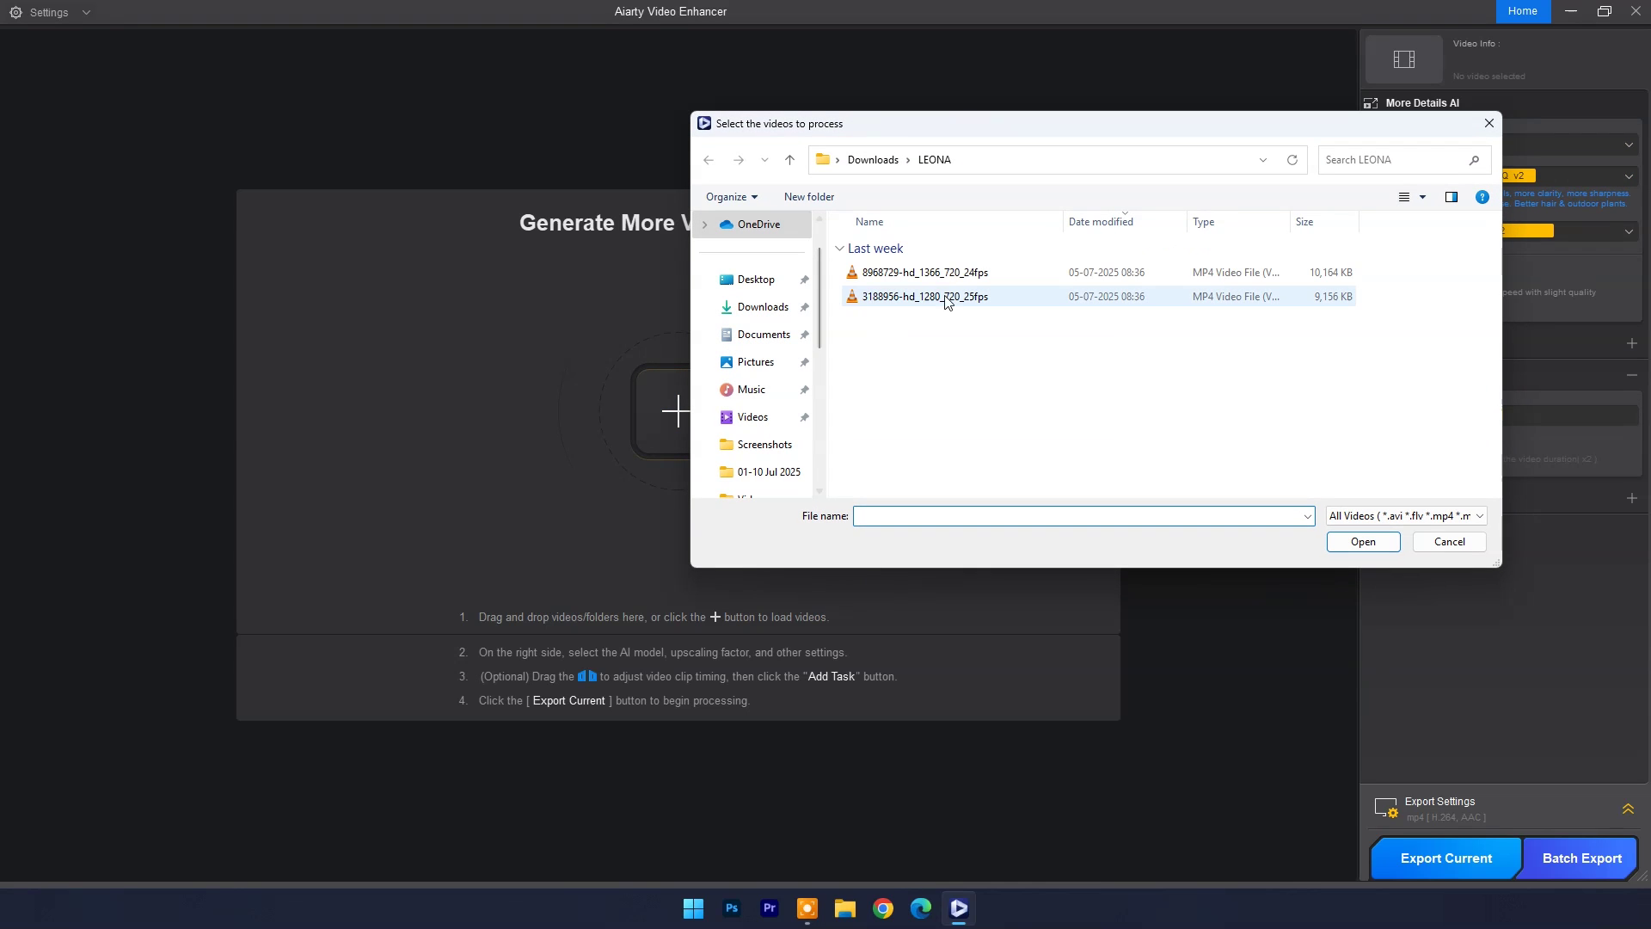
click(928, 275)
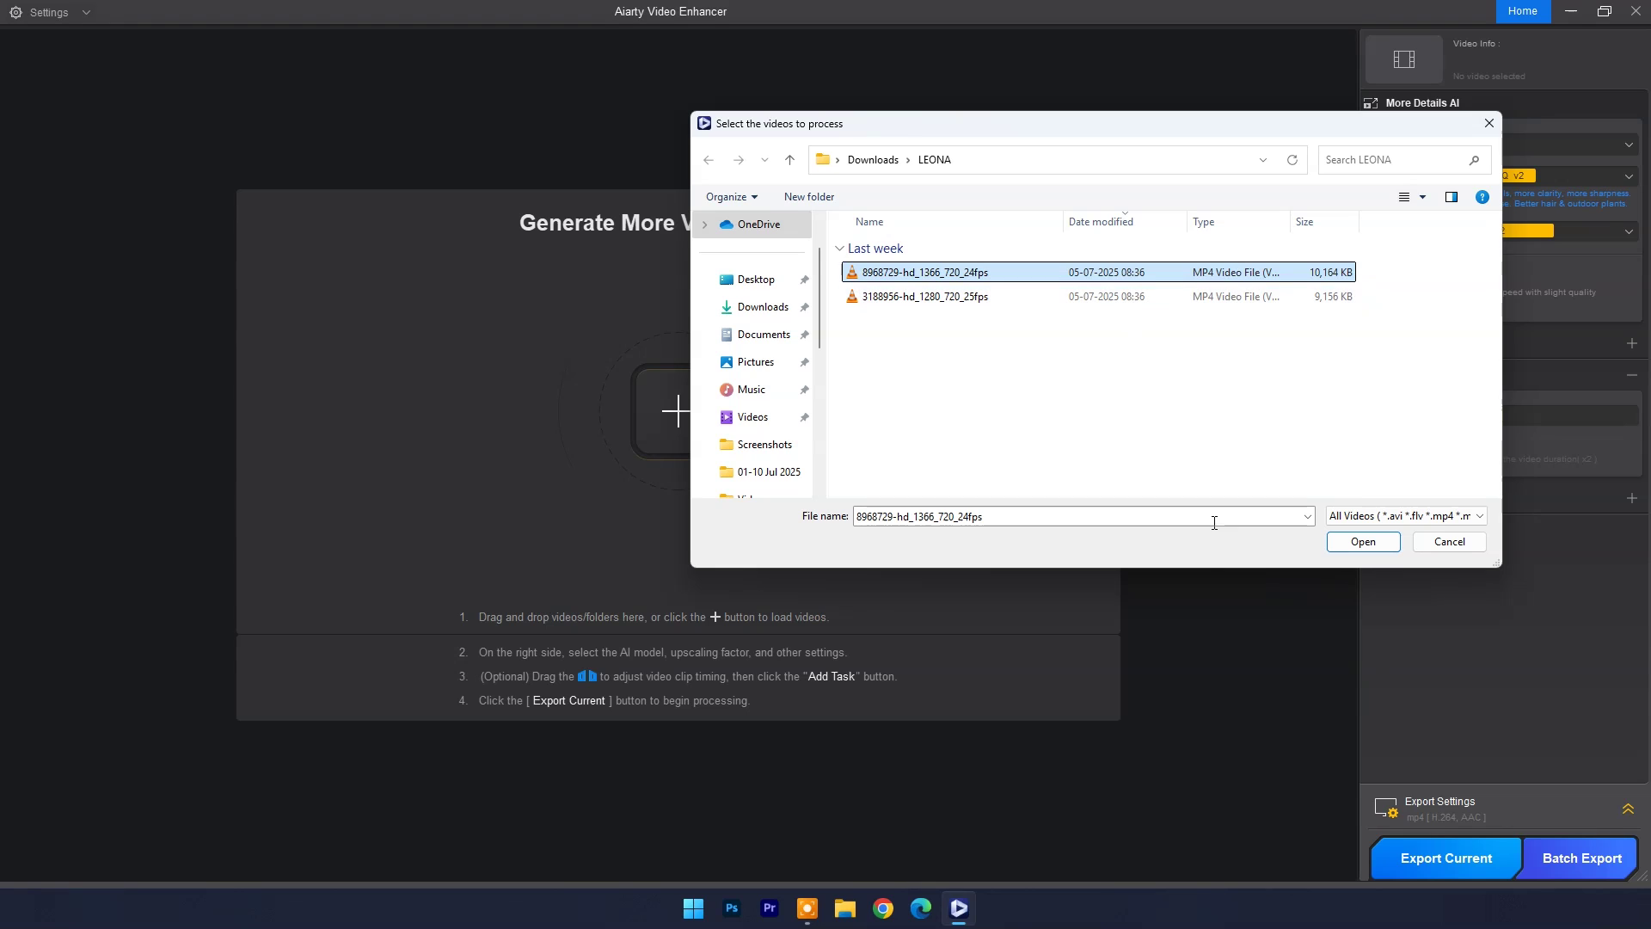
click(1362, 542)
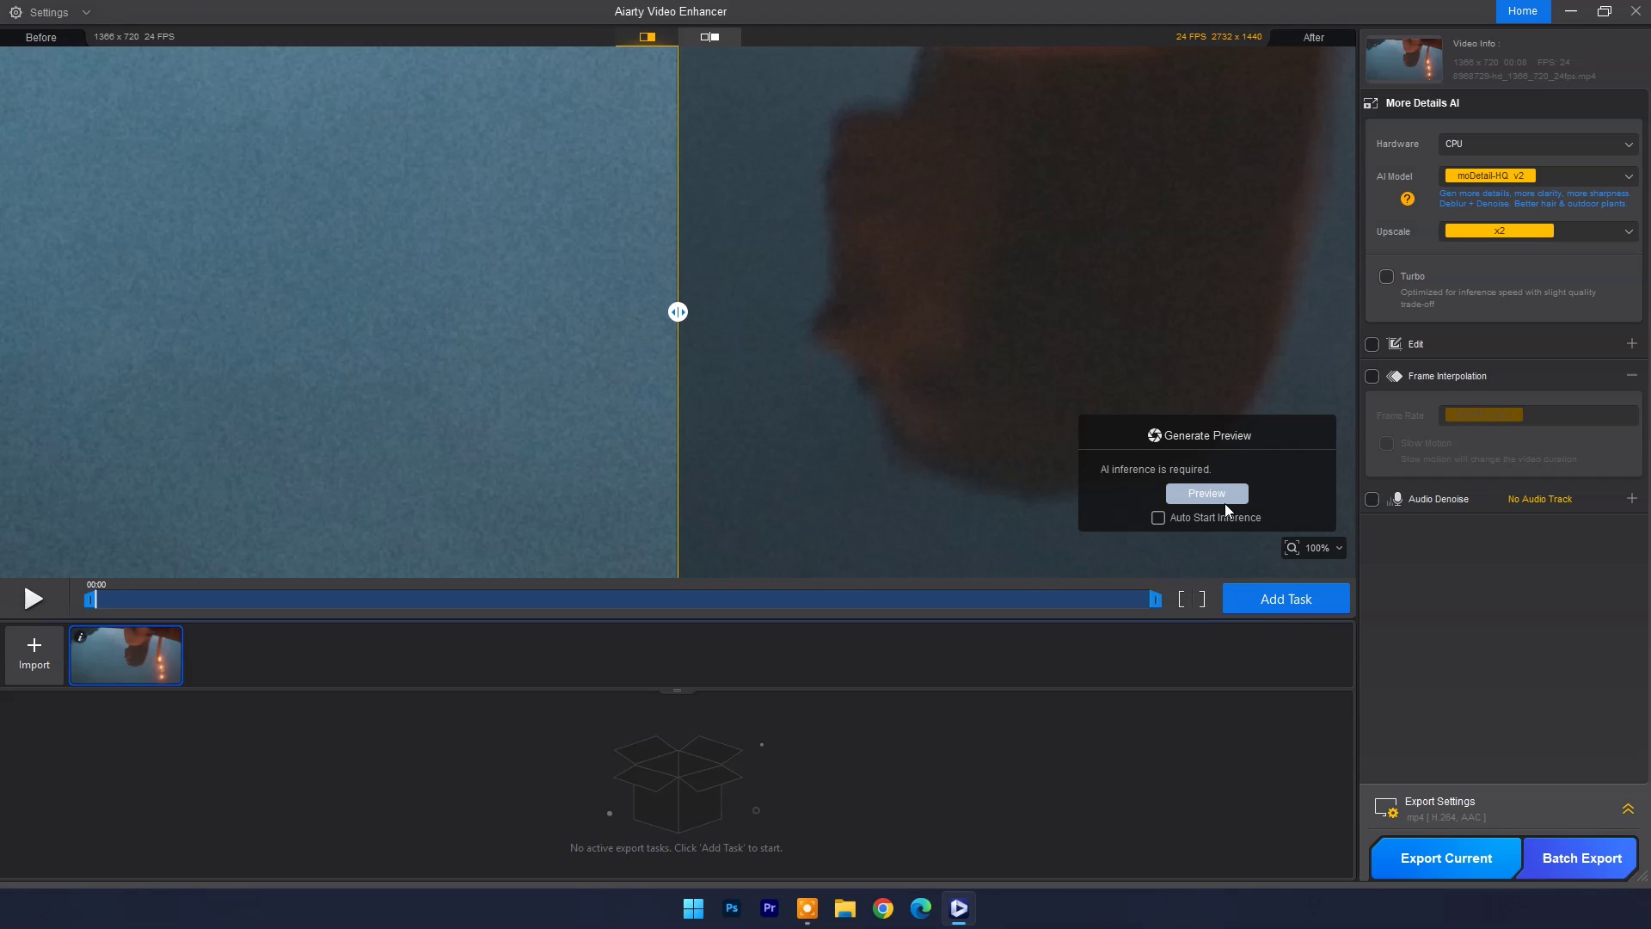
Step: Set hardware to Intel UHD Graphics 770, AI model to superVideo vHQ, and upscale to x2
click(1602, 144)
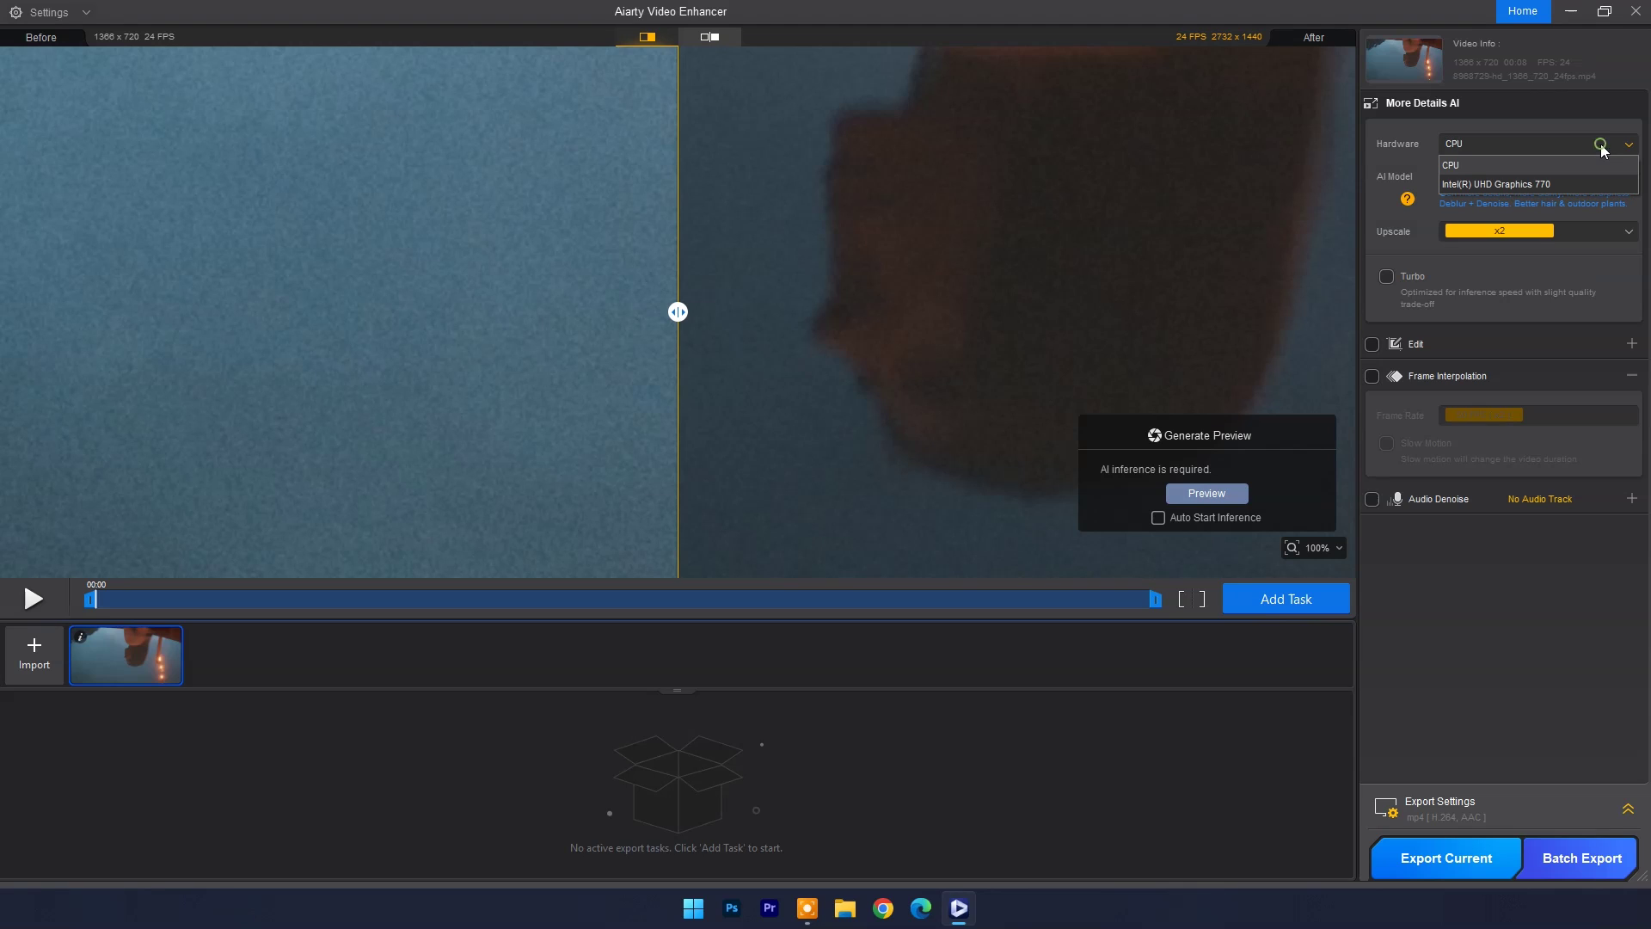
click(1511, 185)
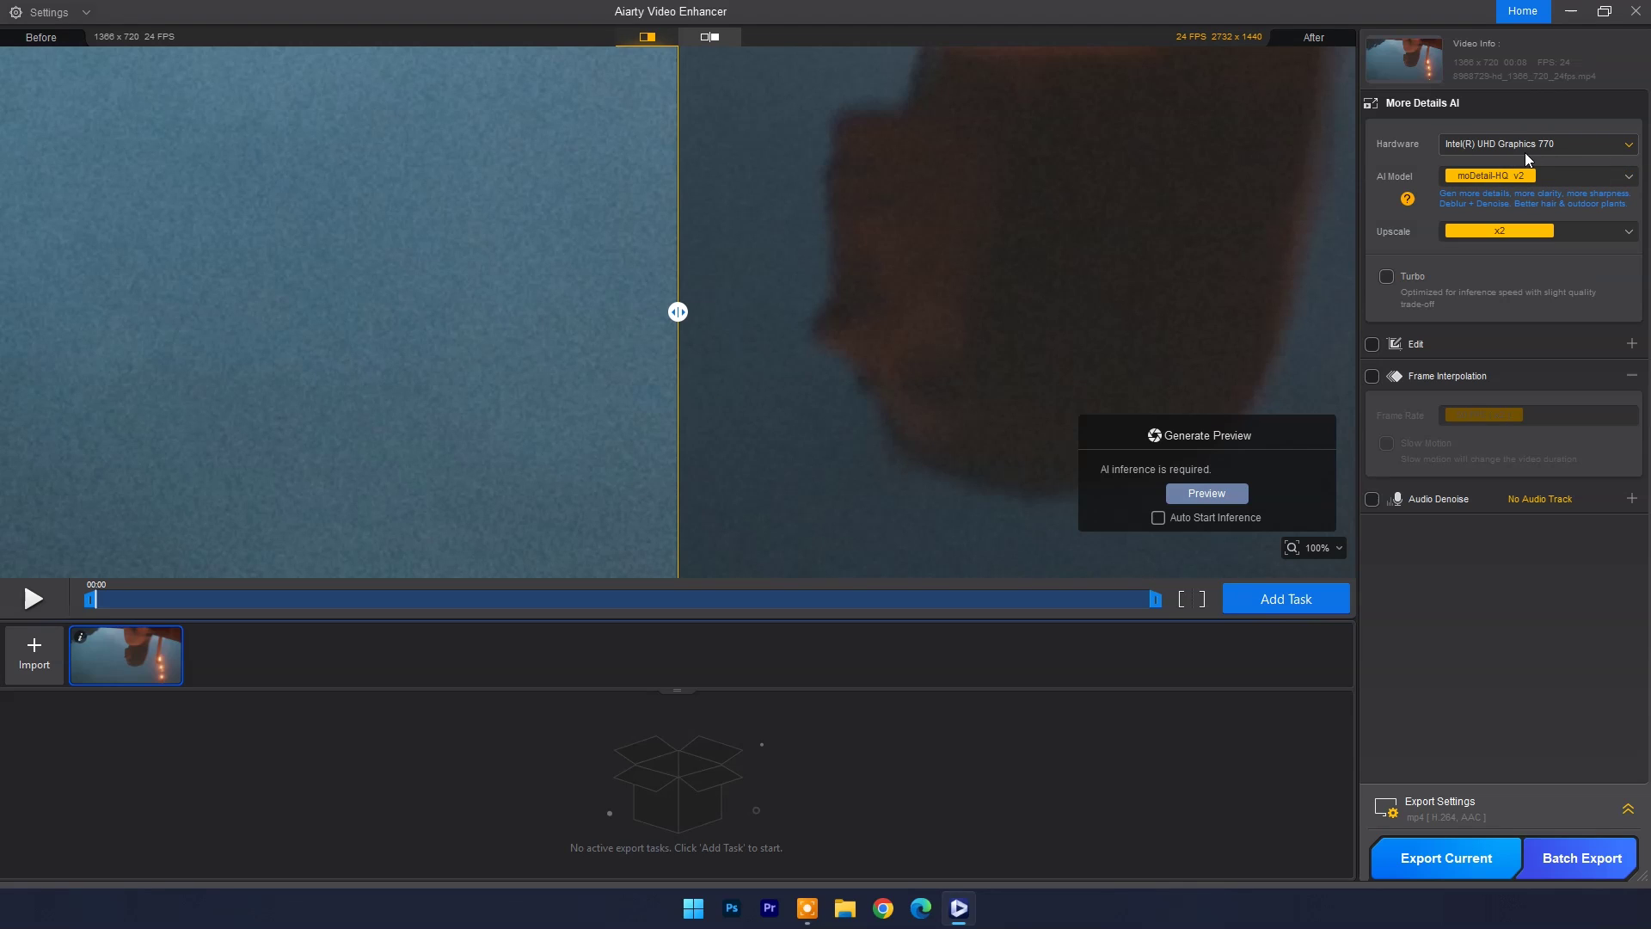
click(1555, 178)
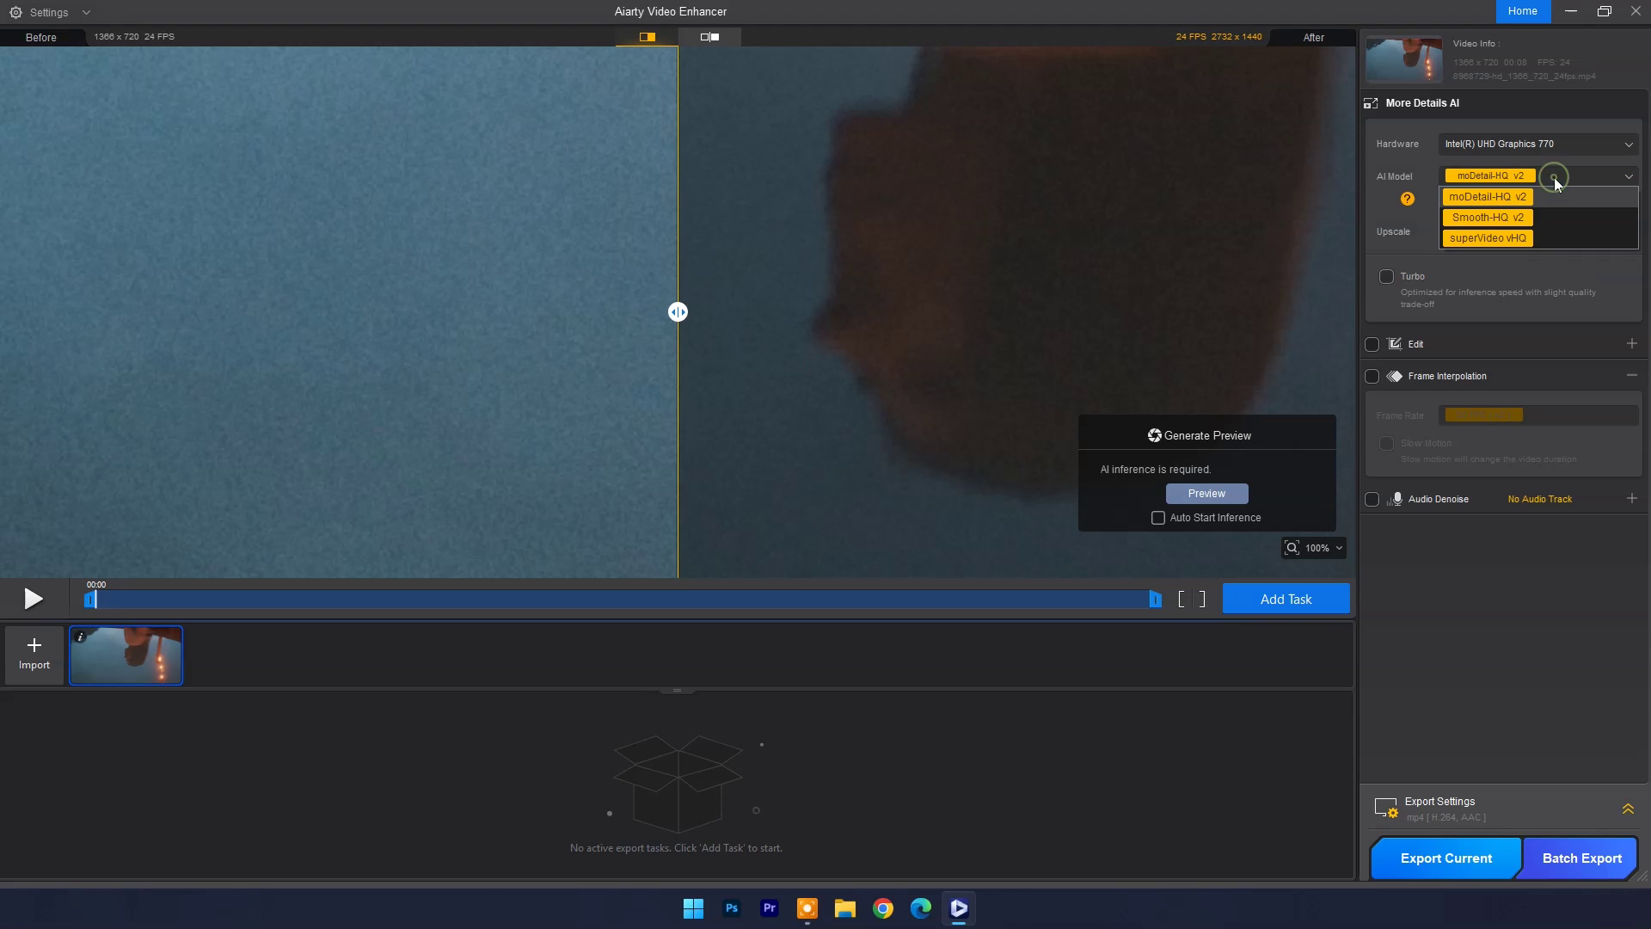
click(1505, 237)
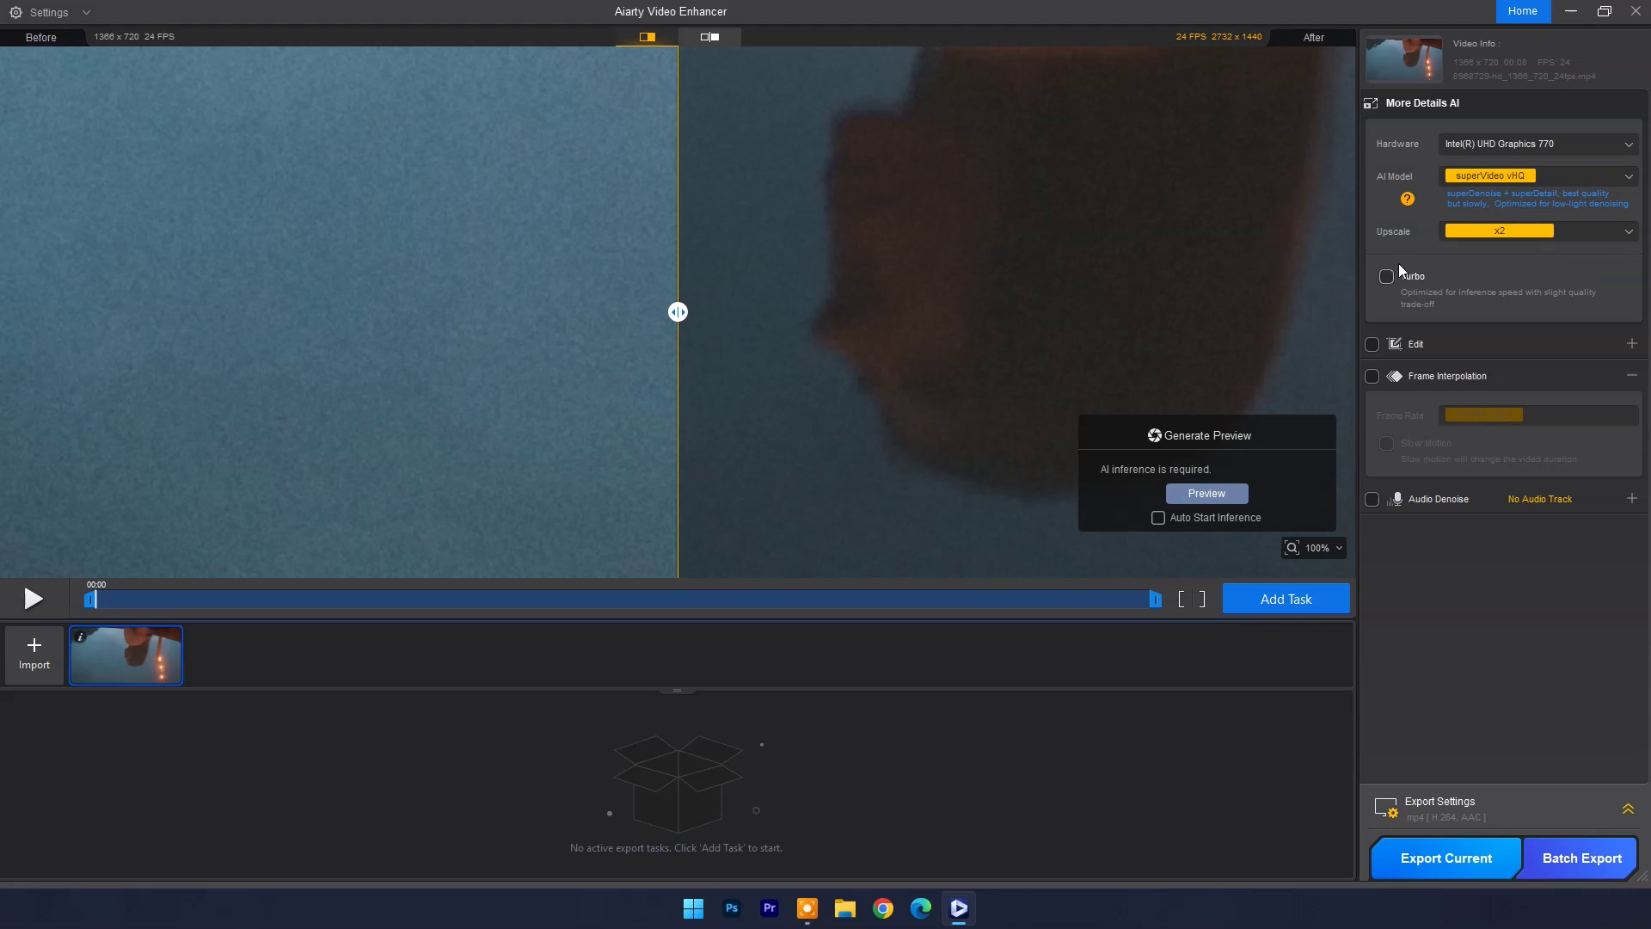
click(1629, 232)
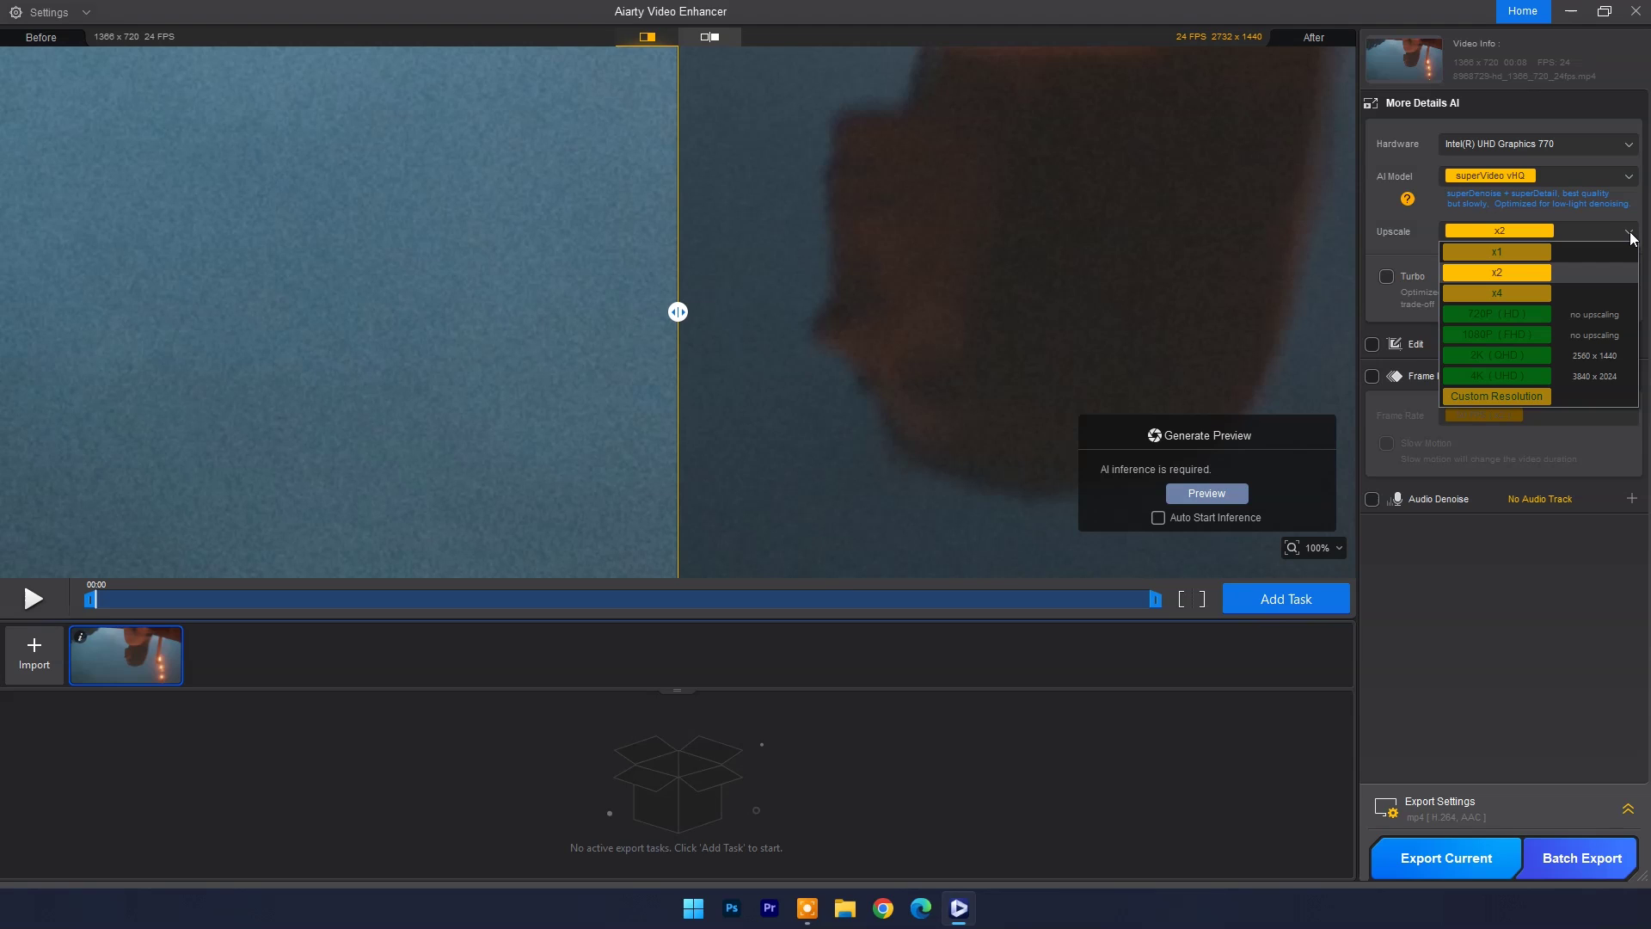
click(1521, 272)
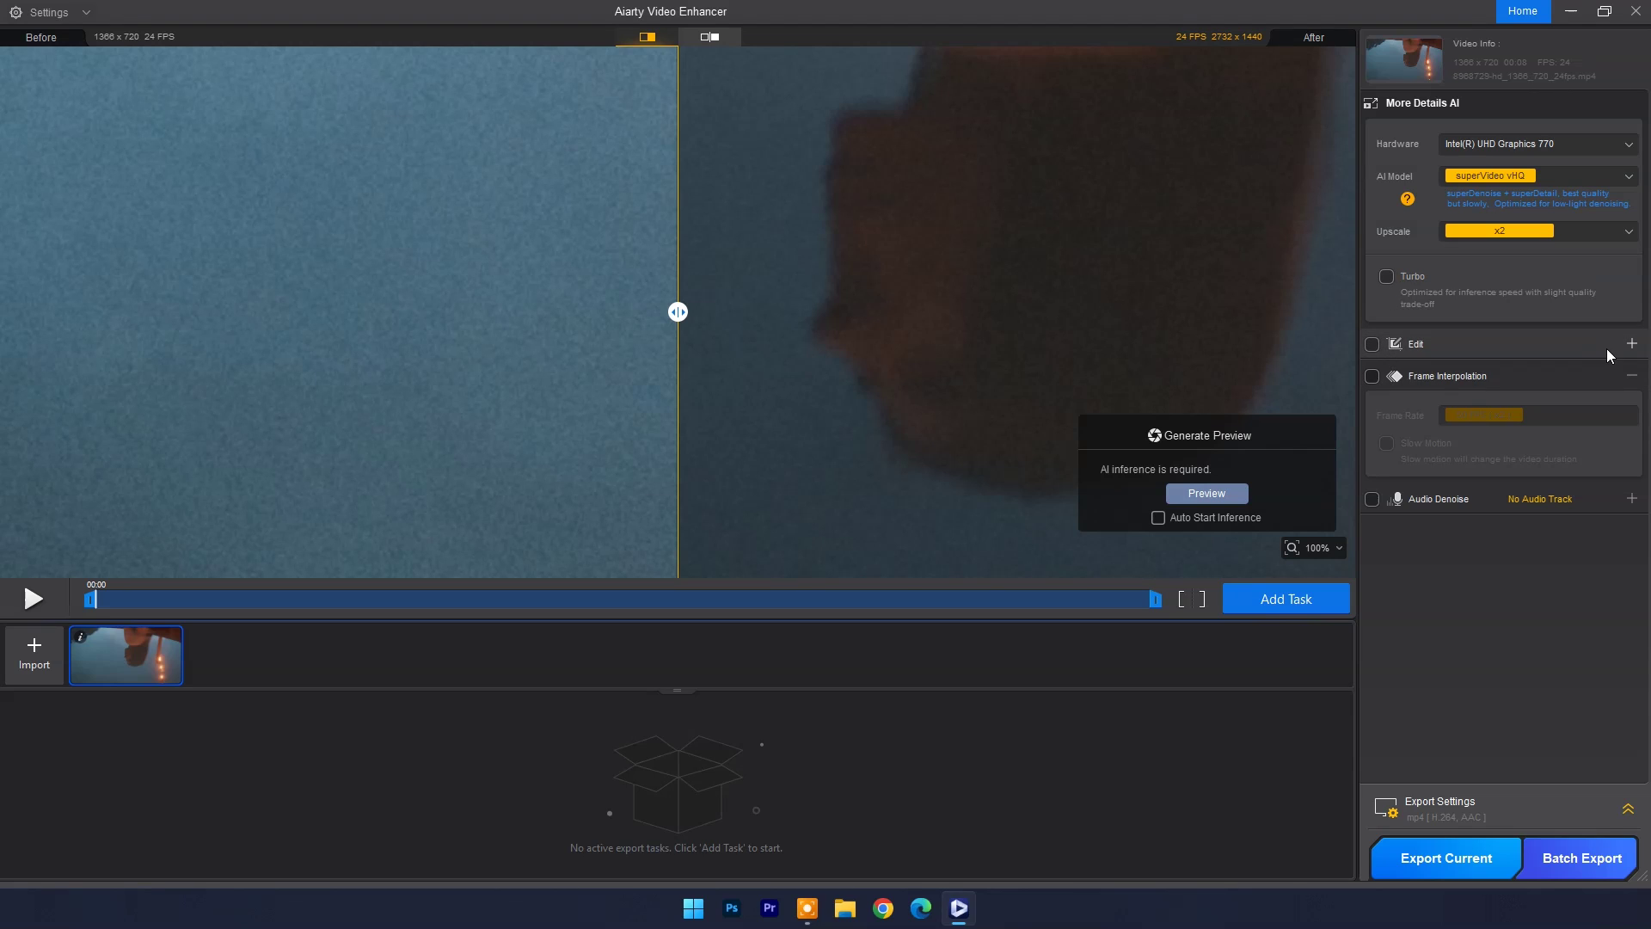
click(1632, 344)
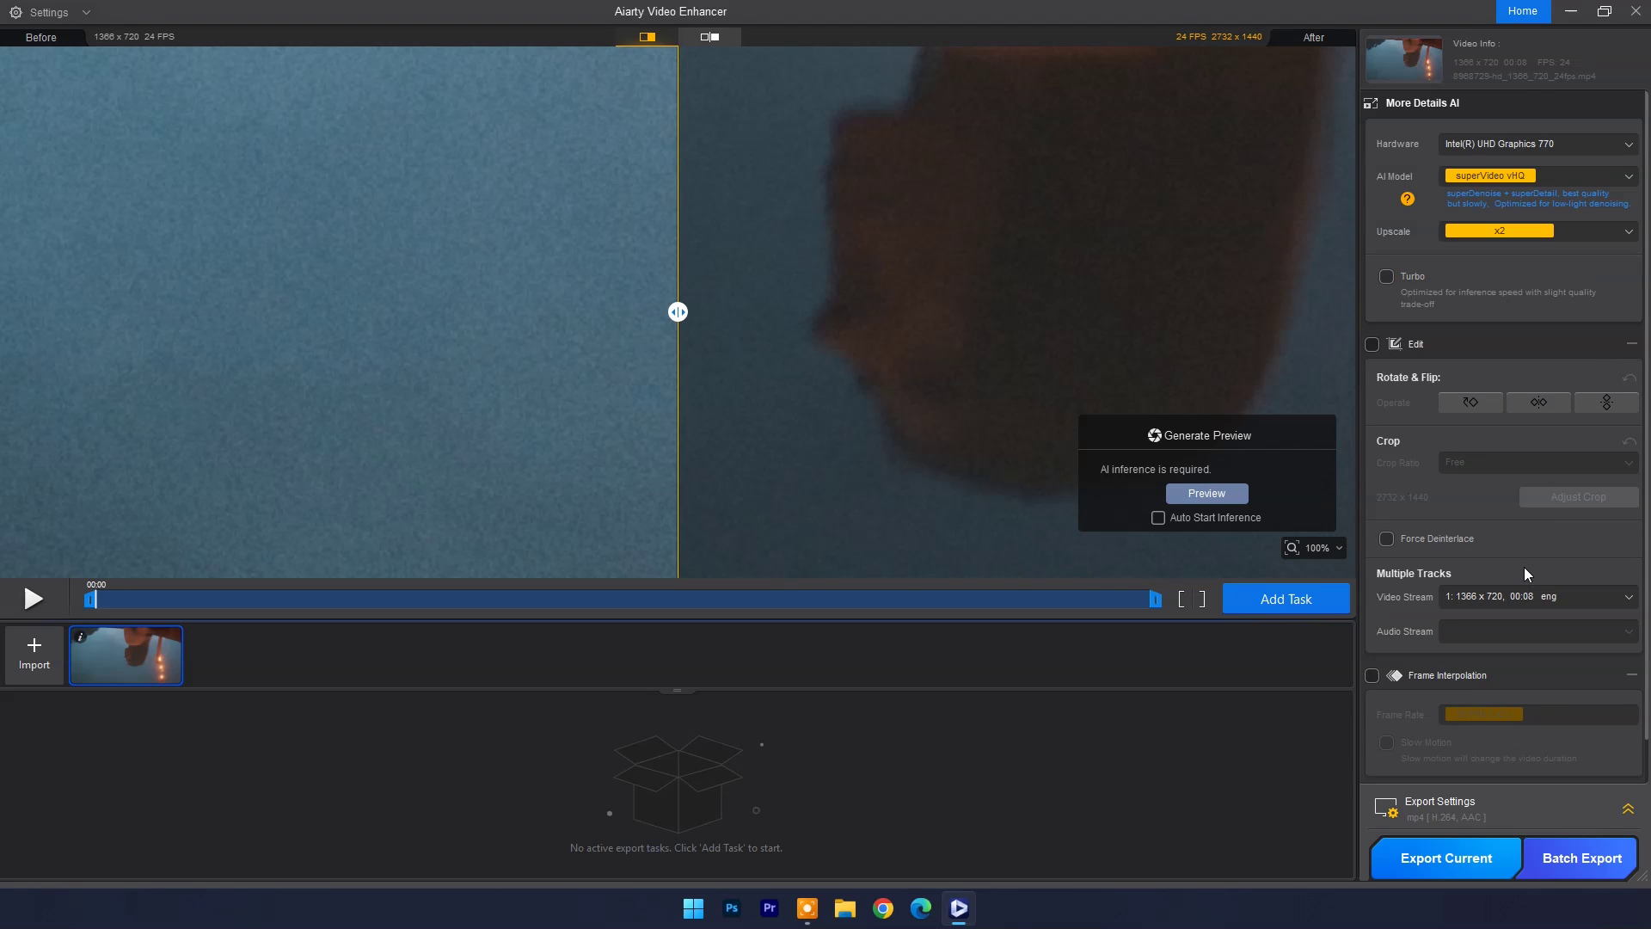
scroll(1498, 492, down, 1)
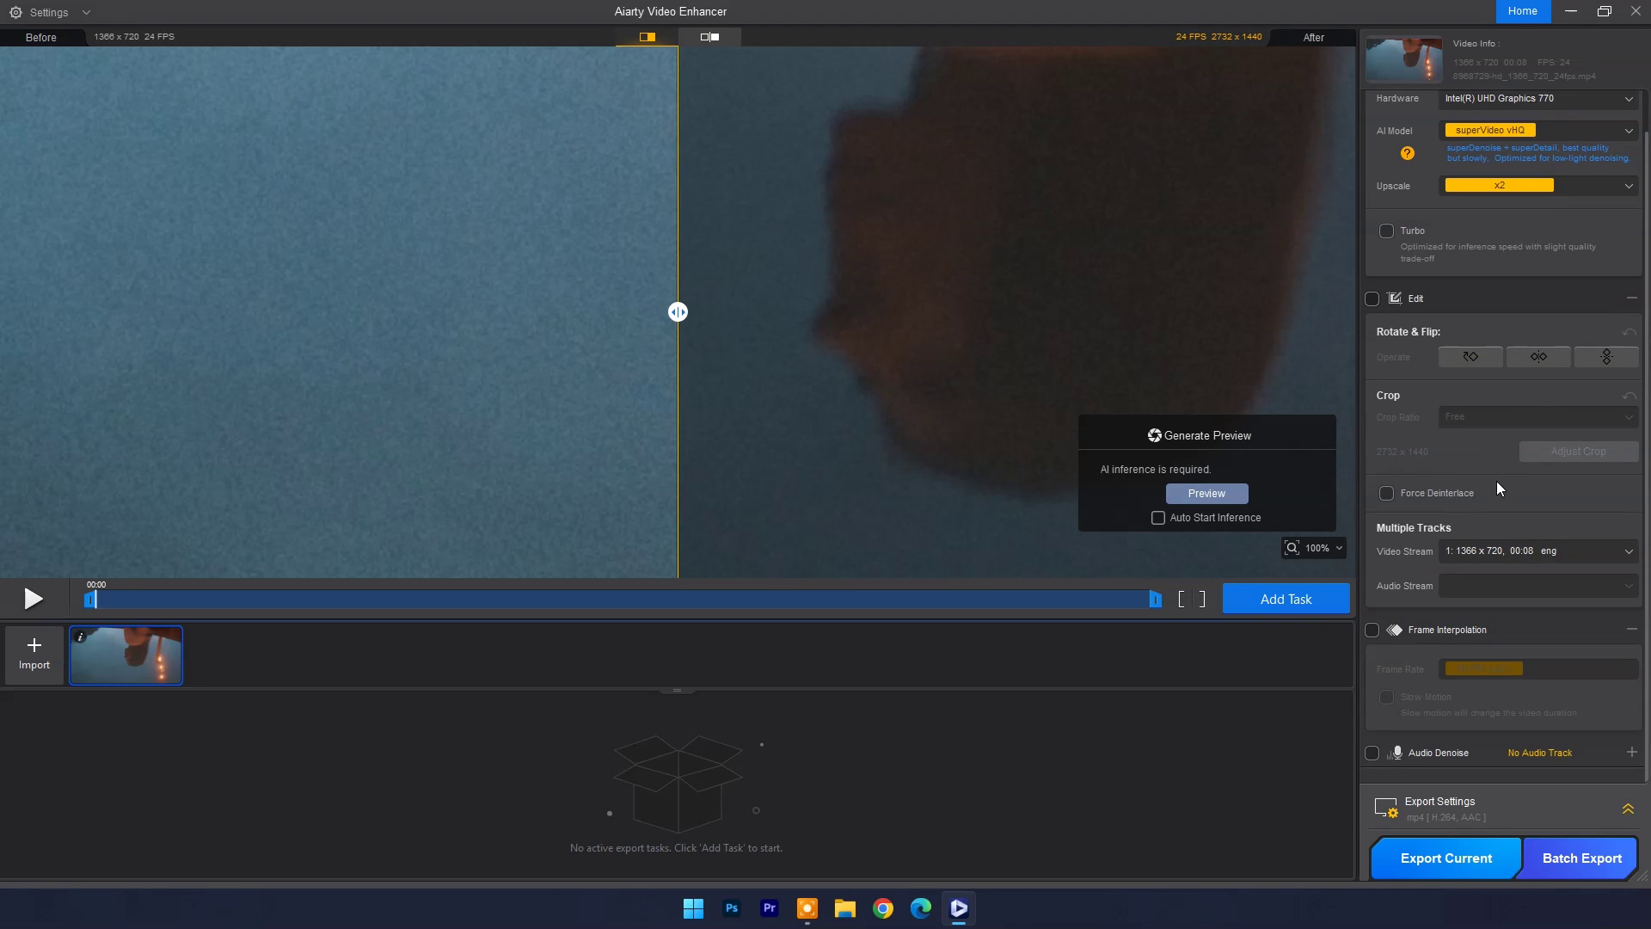
click(1605, 303)
click(1586, 376)
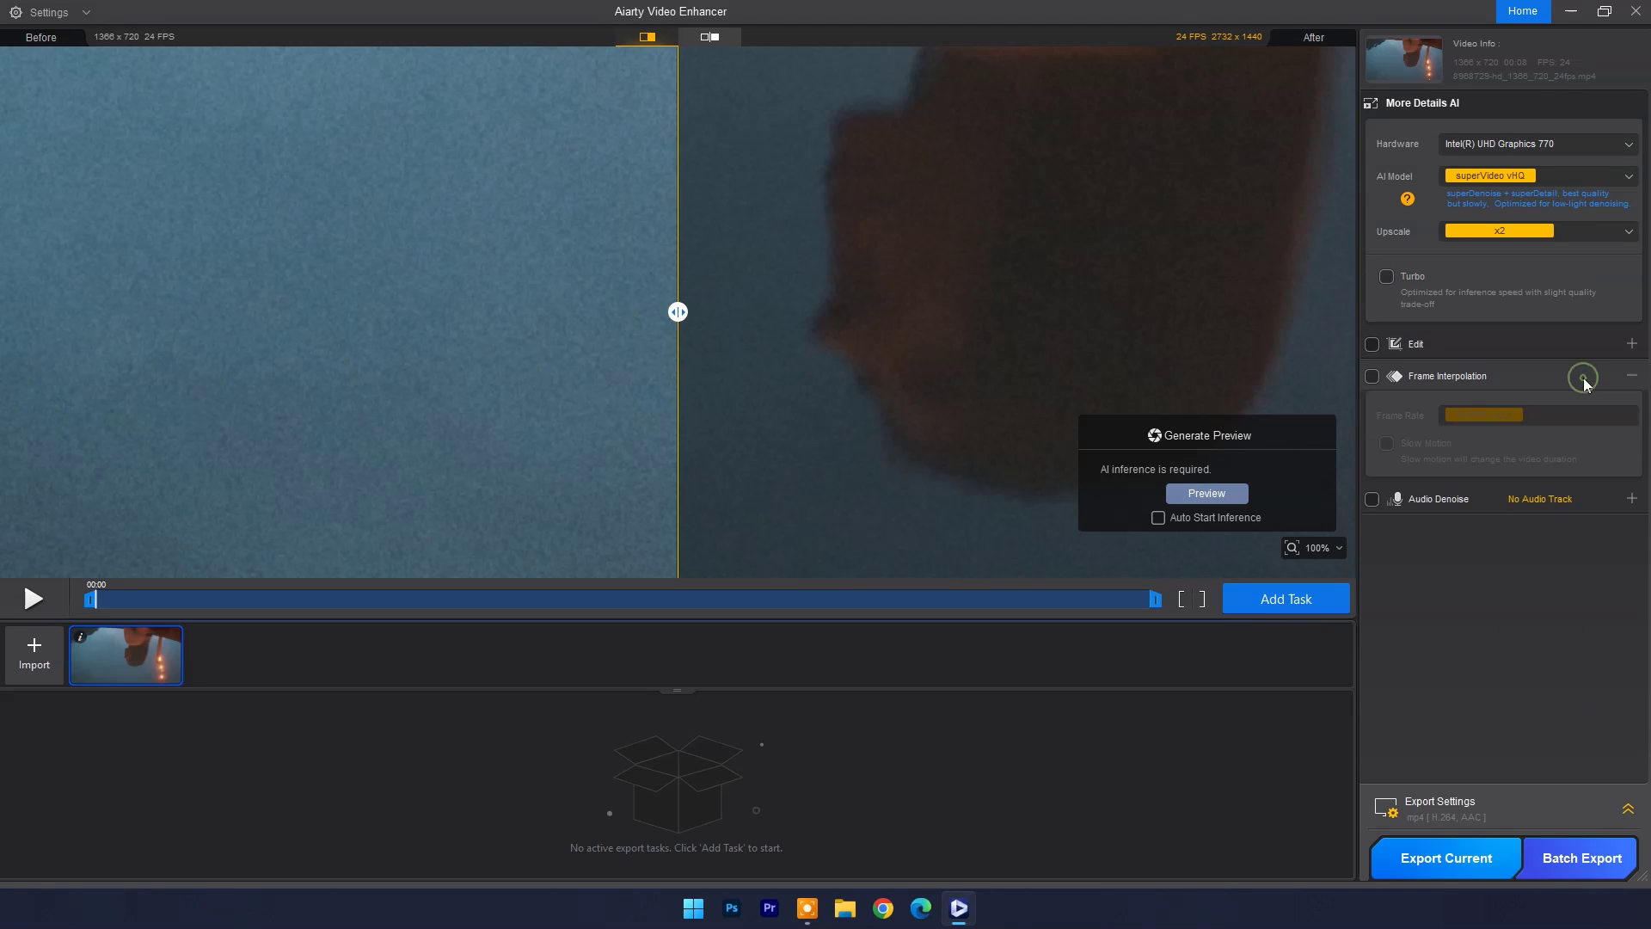
click(1583, 379)
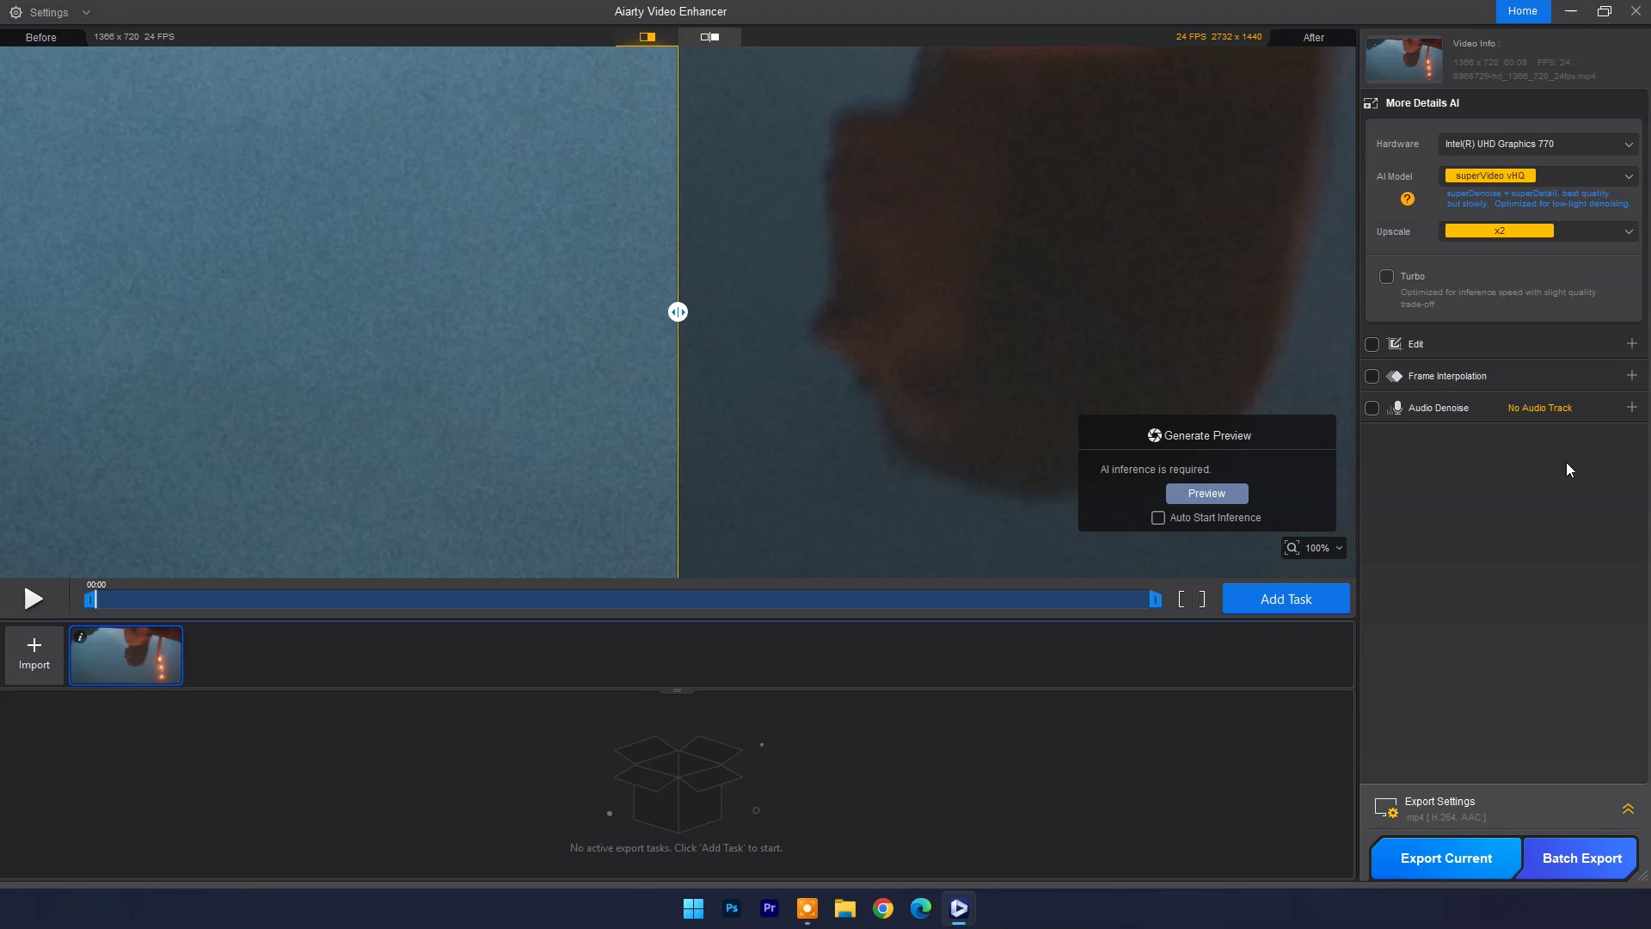
click(1607, 407)
click(1613, 407)
Step: Generate the superVideo vHQ x2 preview and slide the before/after split to compare
click(1181, 497)
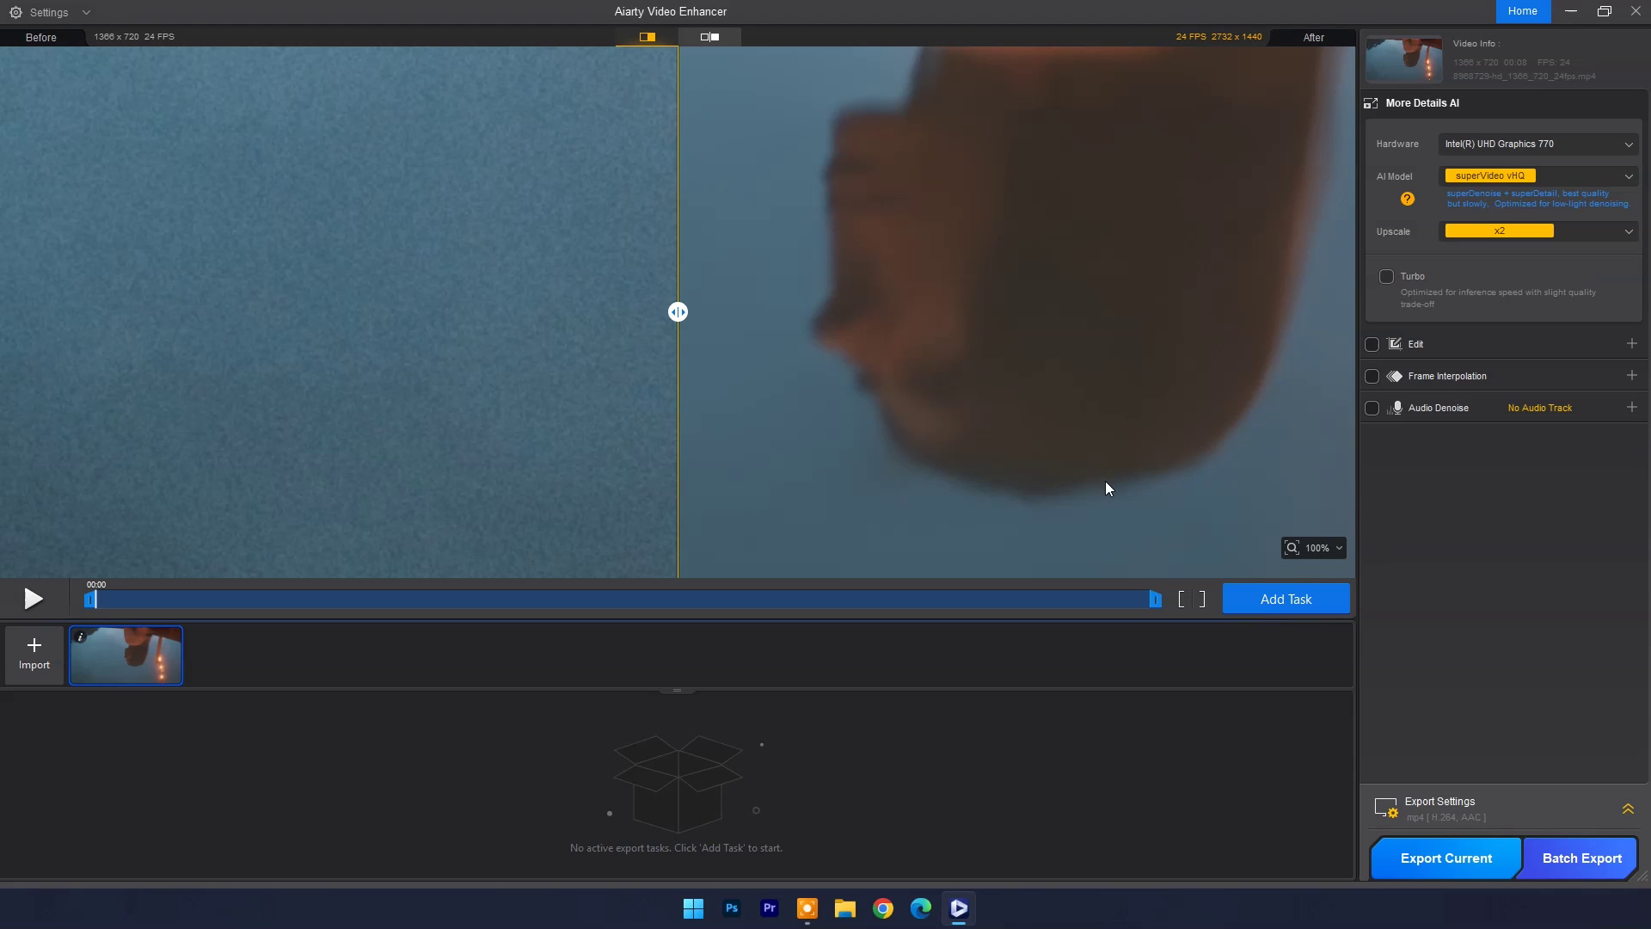
scroll(843, 353, up, 1)
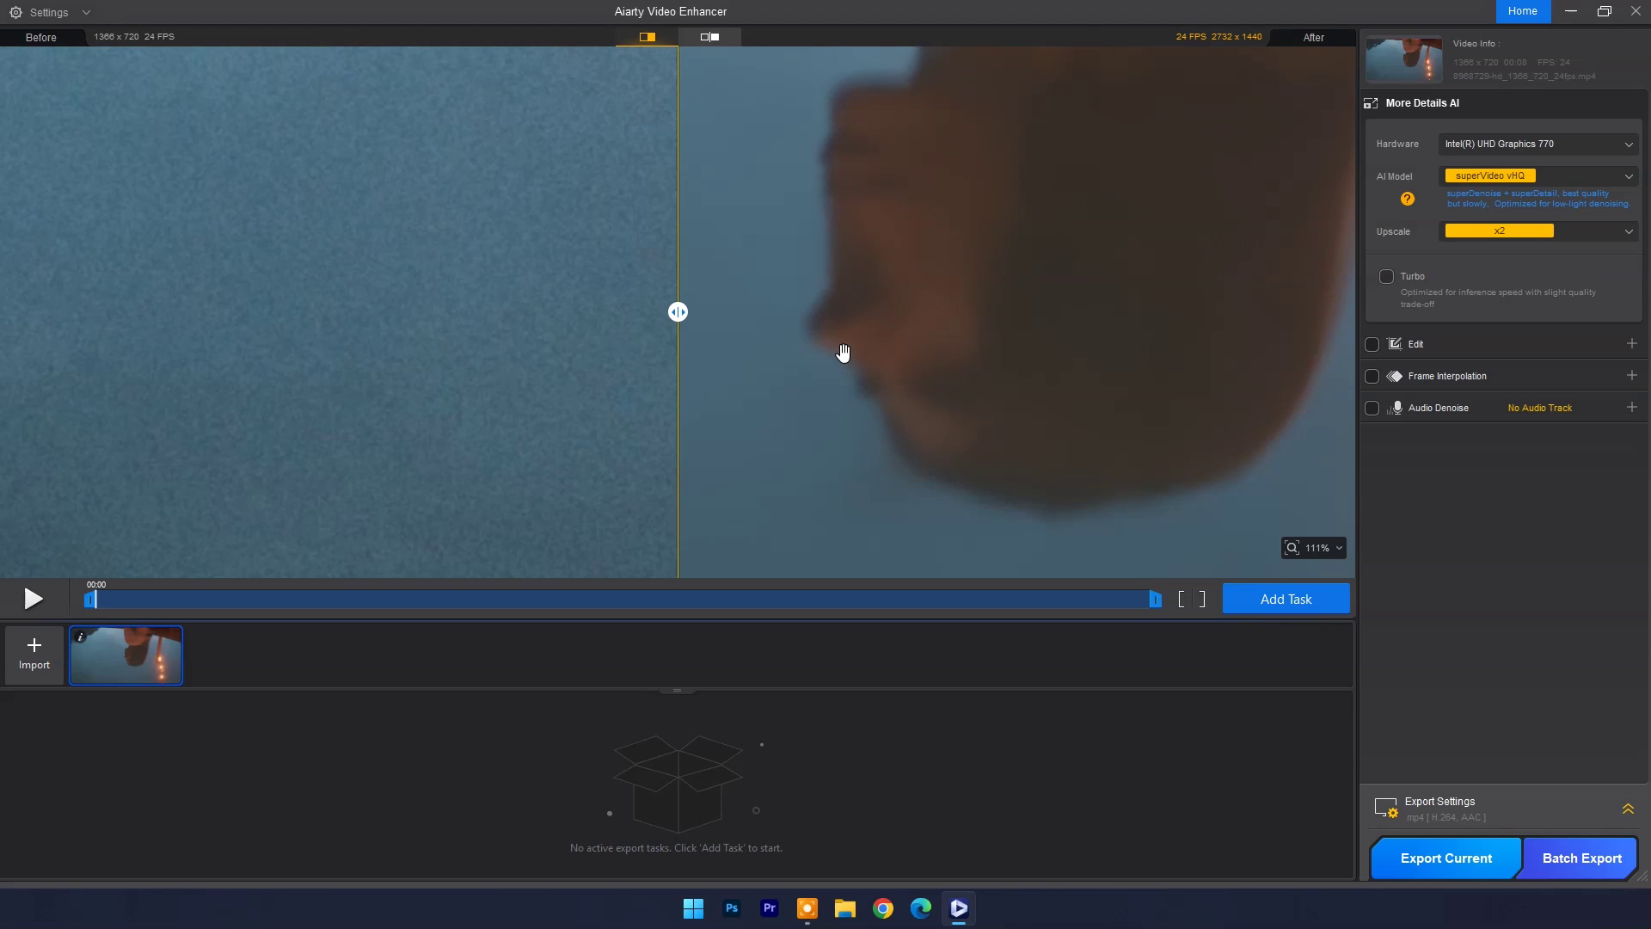
drag(833, 238, 826, 374)
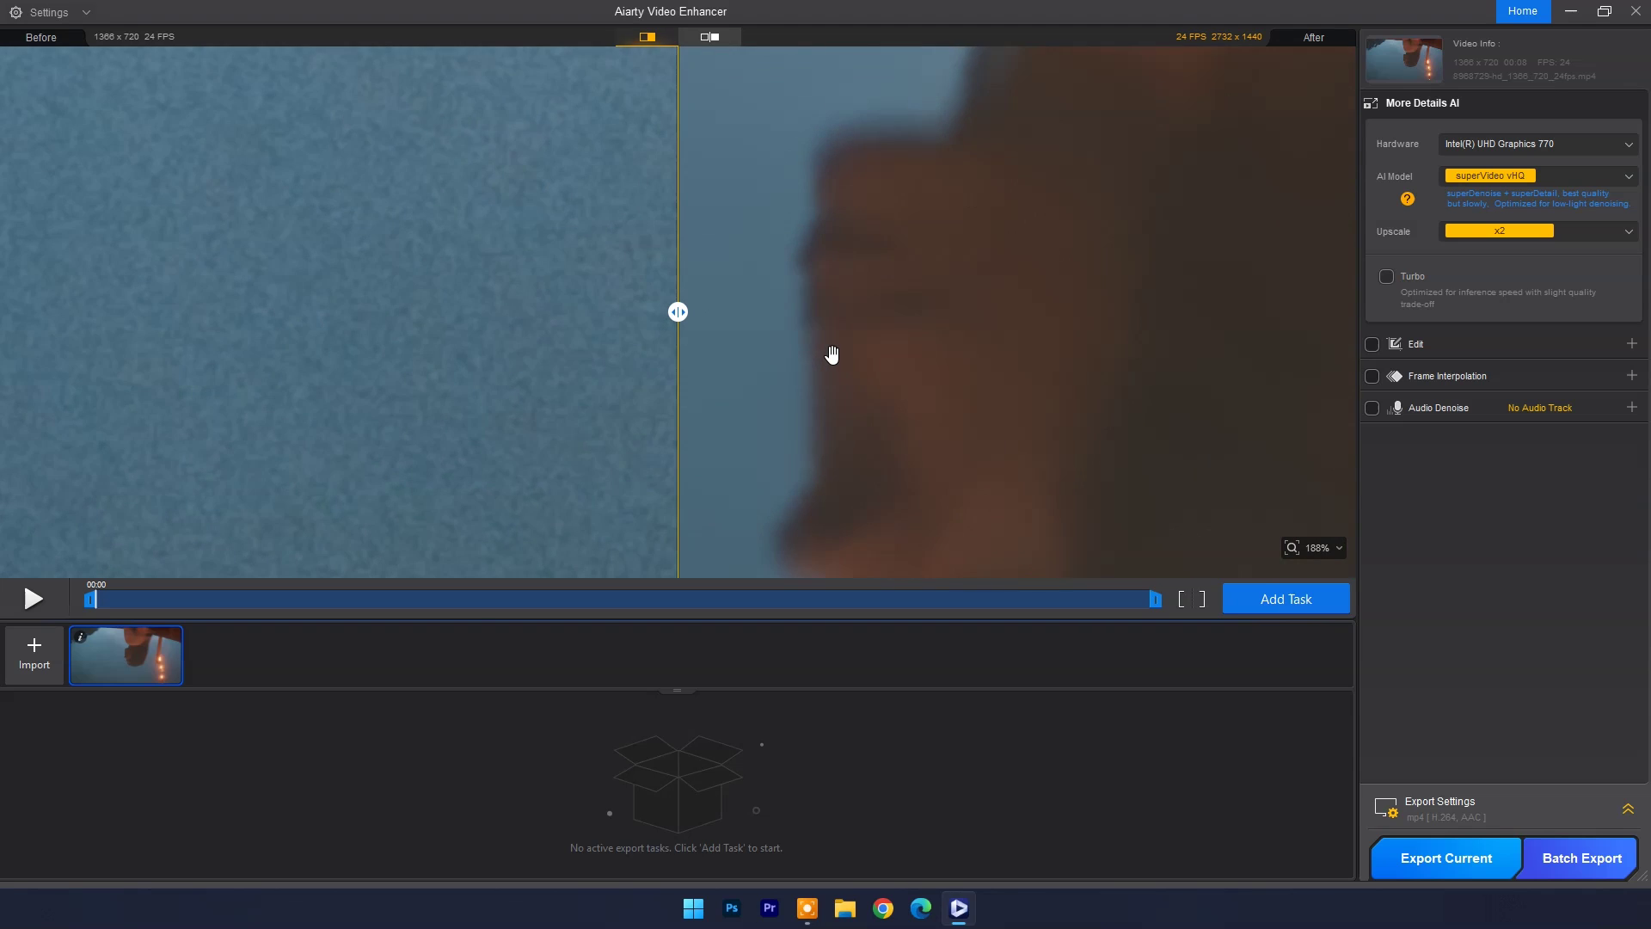
scroll(833, 374, down, 2)
scroll(832, 375, up, 1)
scroll(832, 374, up, 1)
scroll(832, 375, up, 1)
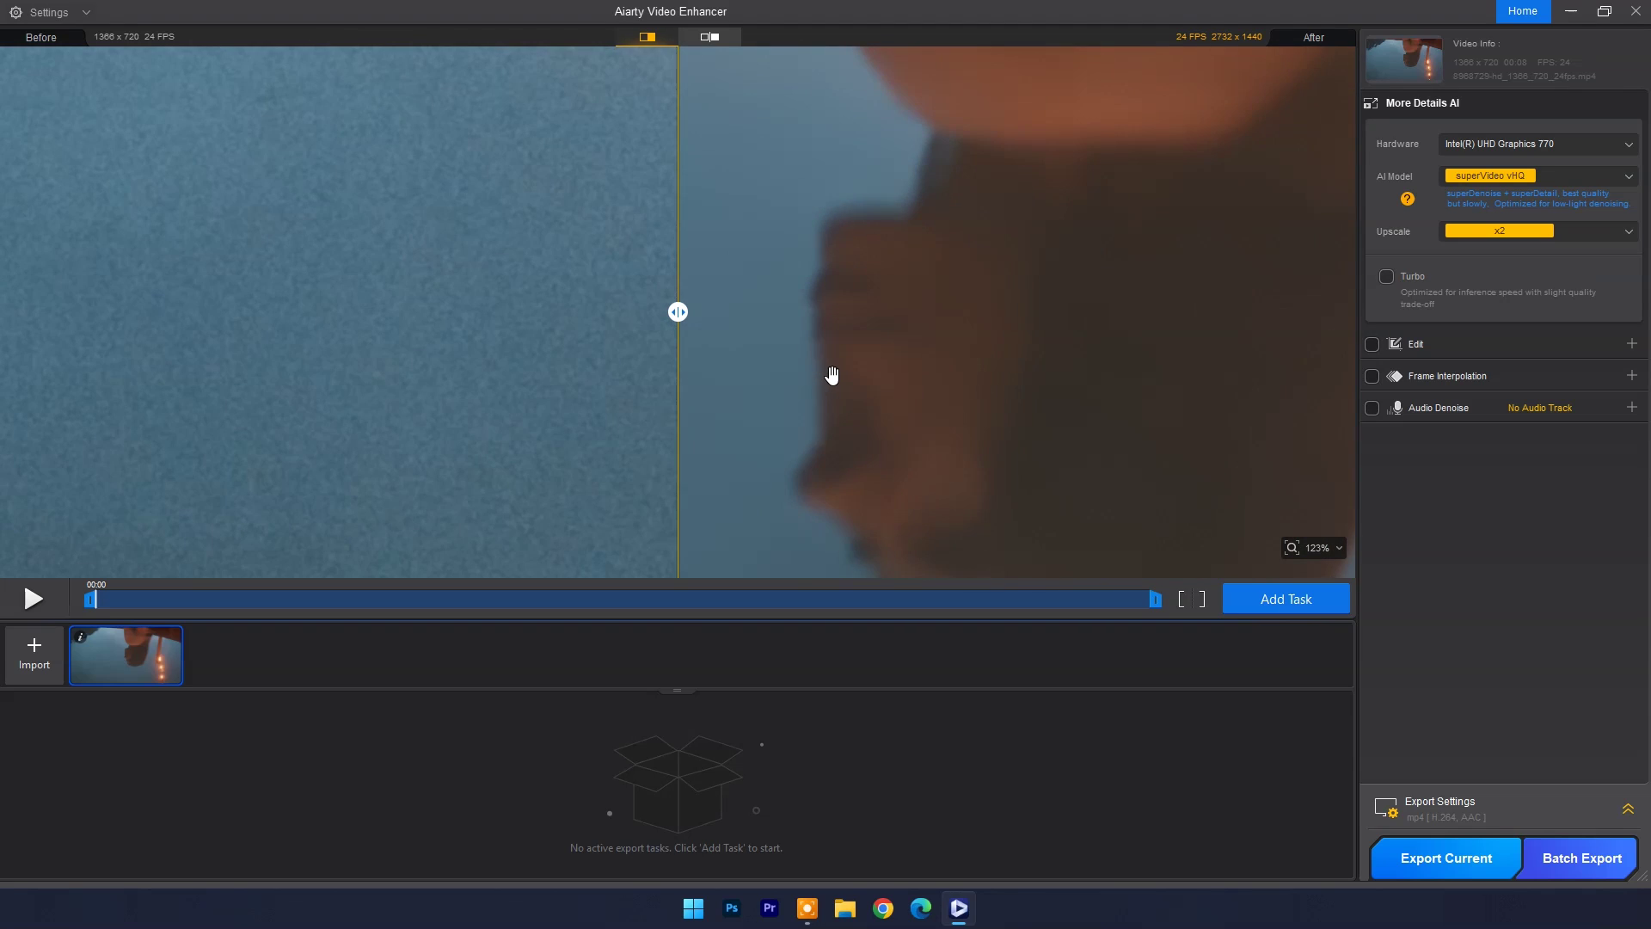
drag(893, 213, 903, 302)
mouse_move(680, 311)
mouse_down()
mouse_move(1258, 311)
mouse_move(225, 310)
mouse_move(528, 311)
mouse_up()
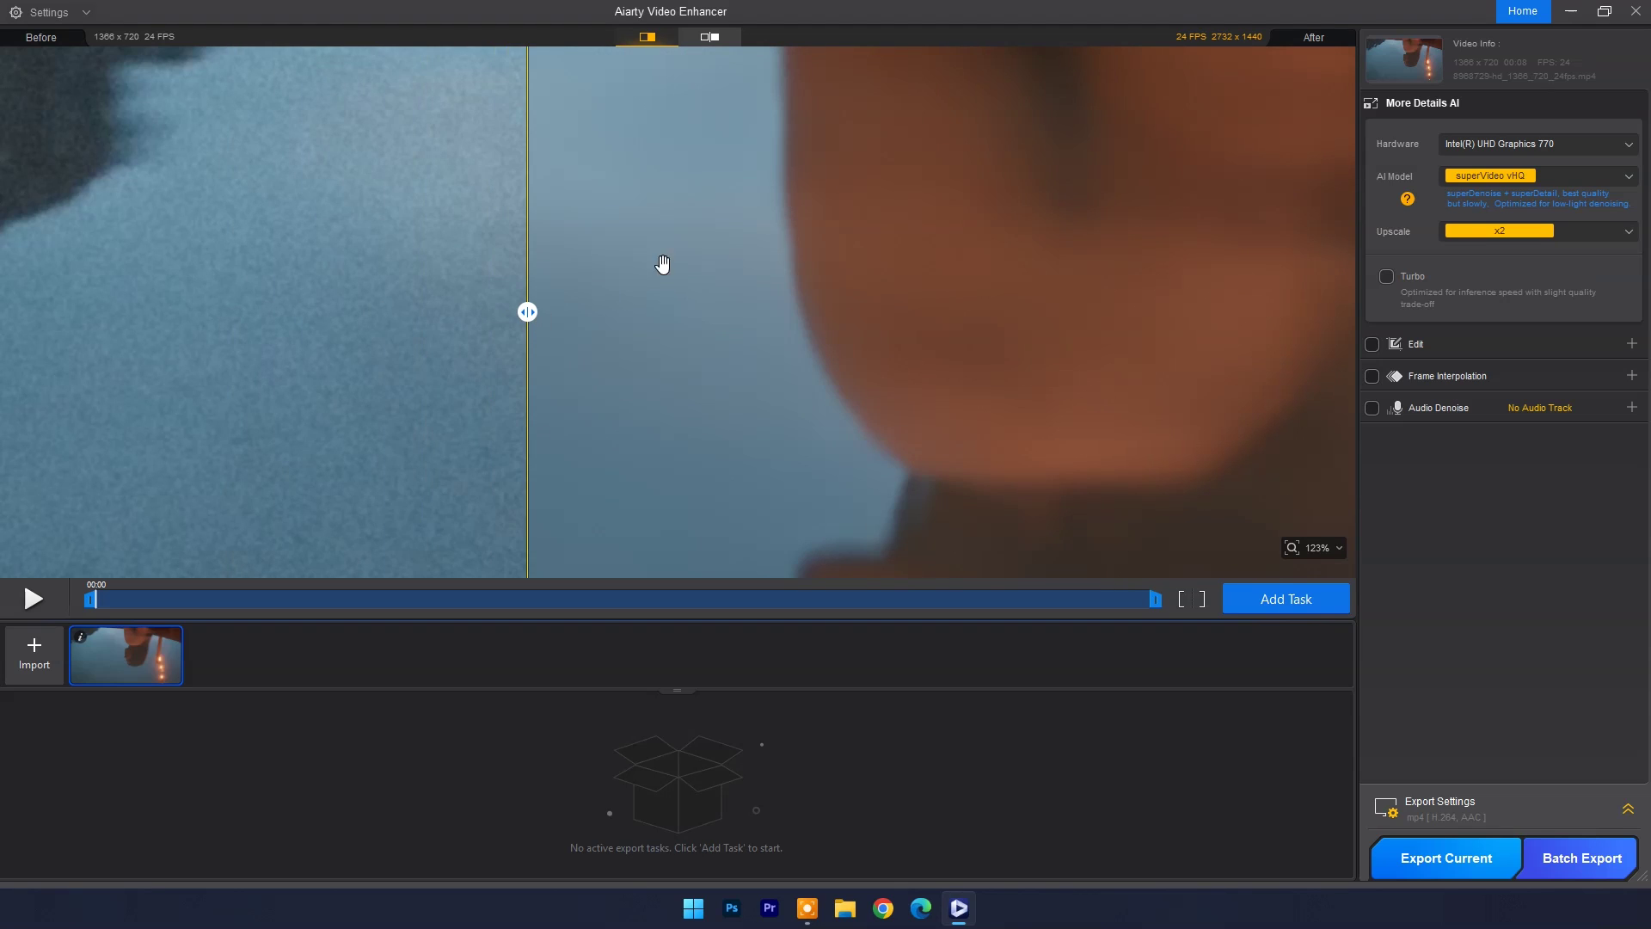
scroll(751, 192, down, 2)
scroll(752, 191, down, 2)
scroll(753, 259, down, 2)
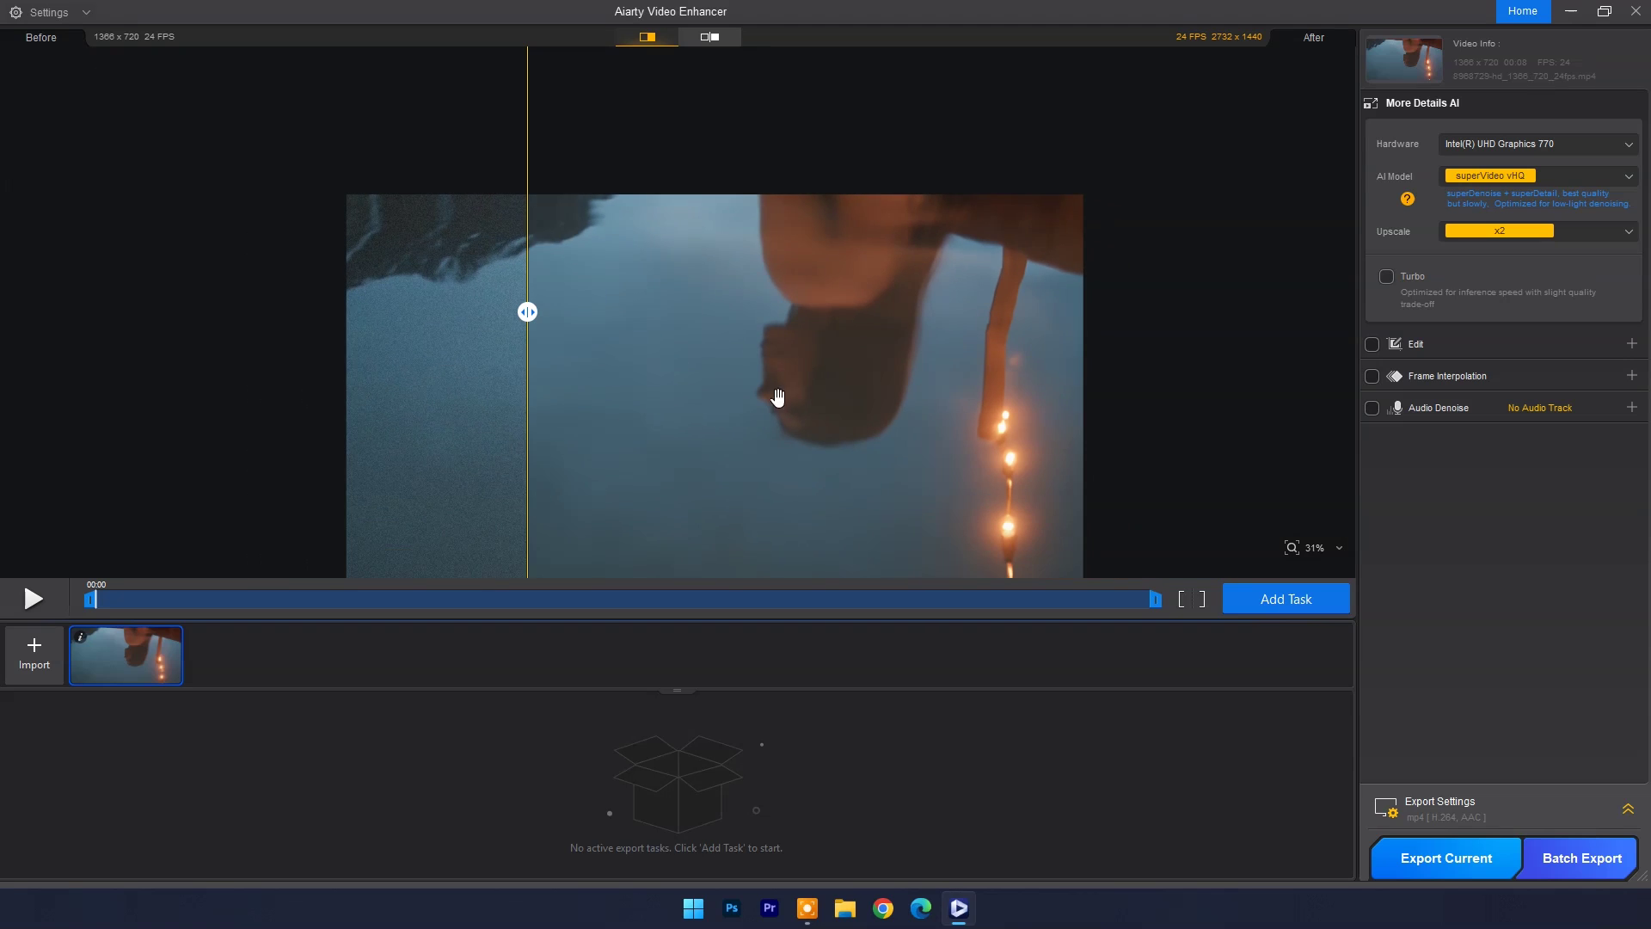
scroll(761, 323, down, 2)
scroll(766, 353, up, 1)
mouse_move(528, 335)
mouse_down()
mouse_move(1088, 350)
mouse_move(1033, 311)
mouse_move(615, 311)
mouse_up()
scroll(1051, 372, up, 3)
scroll(1049, 373, up, 3)
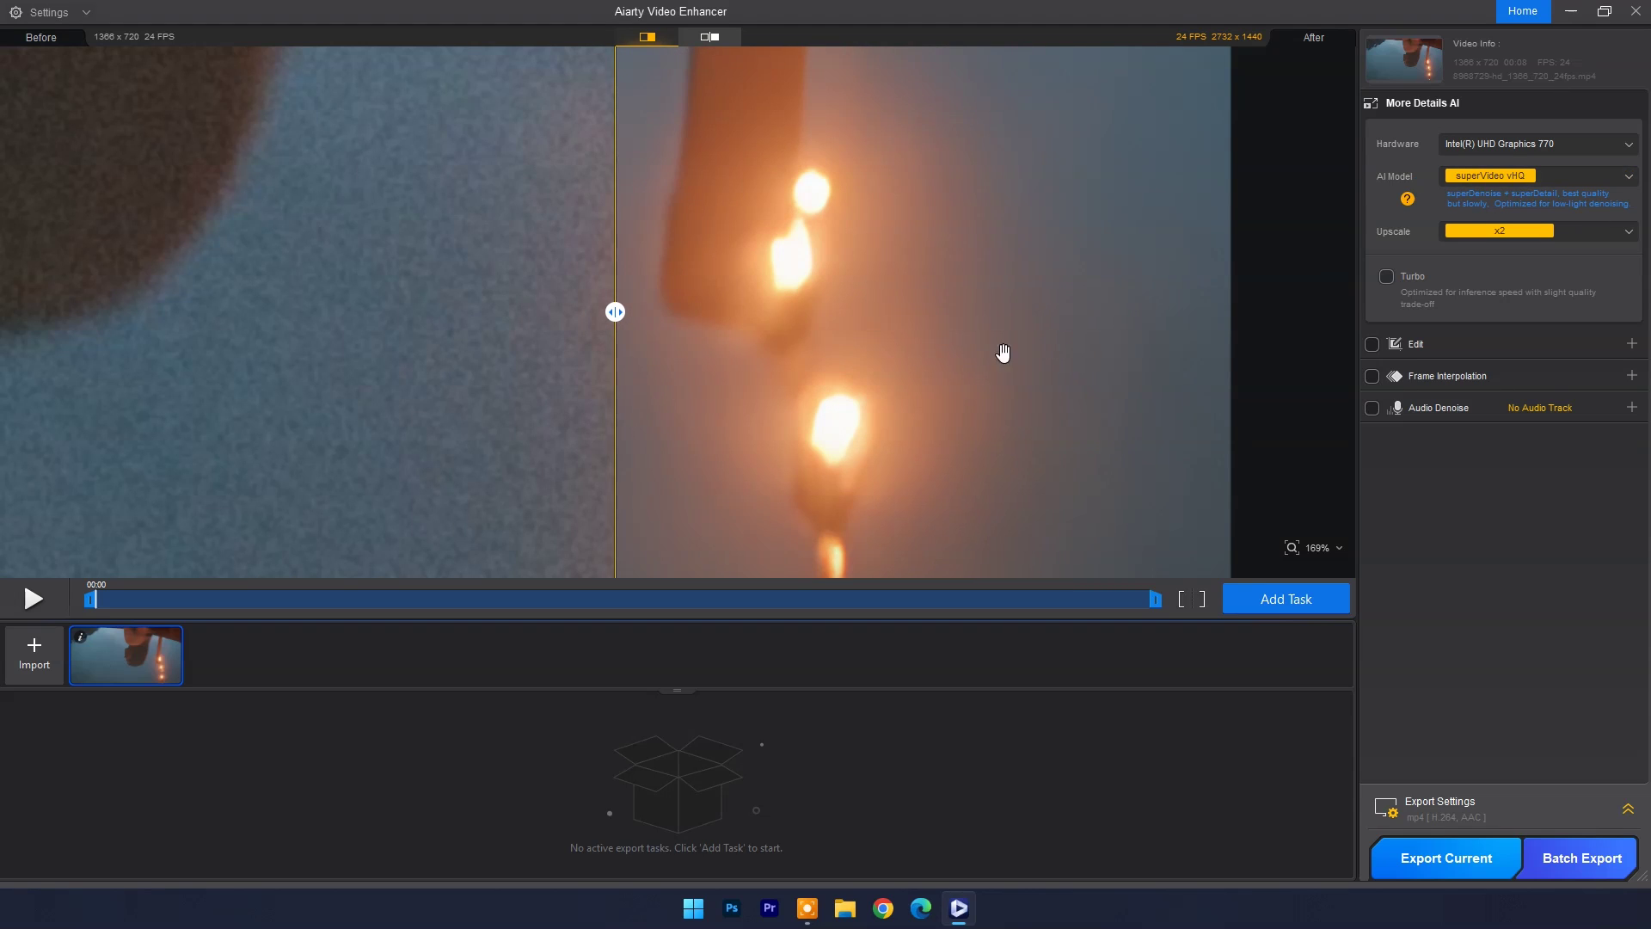
scroll(1091, 417, down, 3)
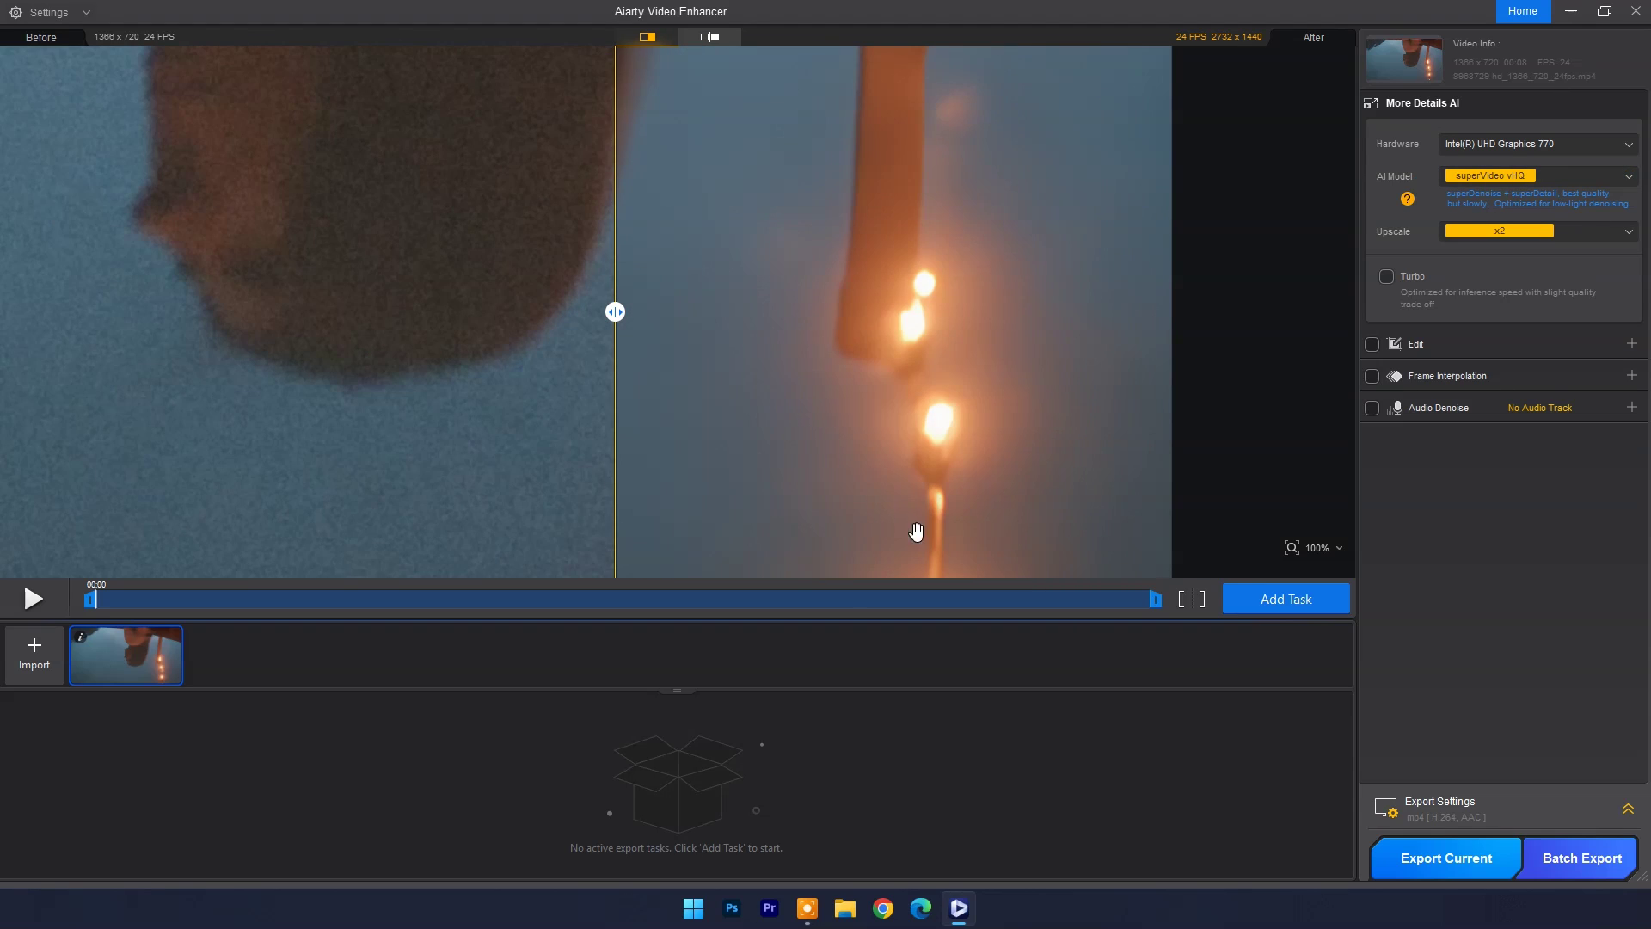
Step: Show the MP4/H.264/AAC export settings and keep Aiarty Video Output as the output folder
click(1623, 807)
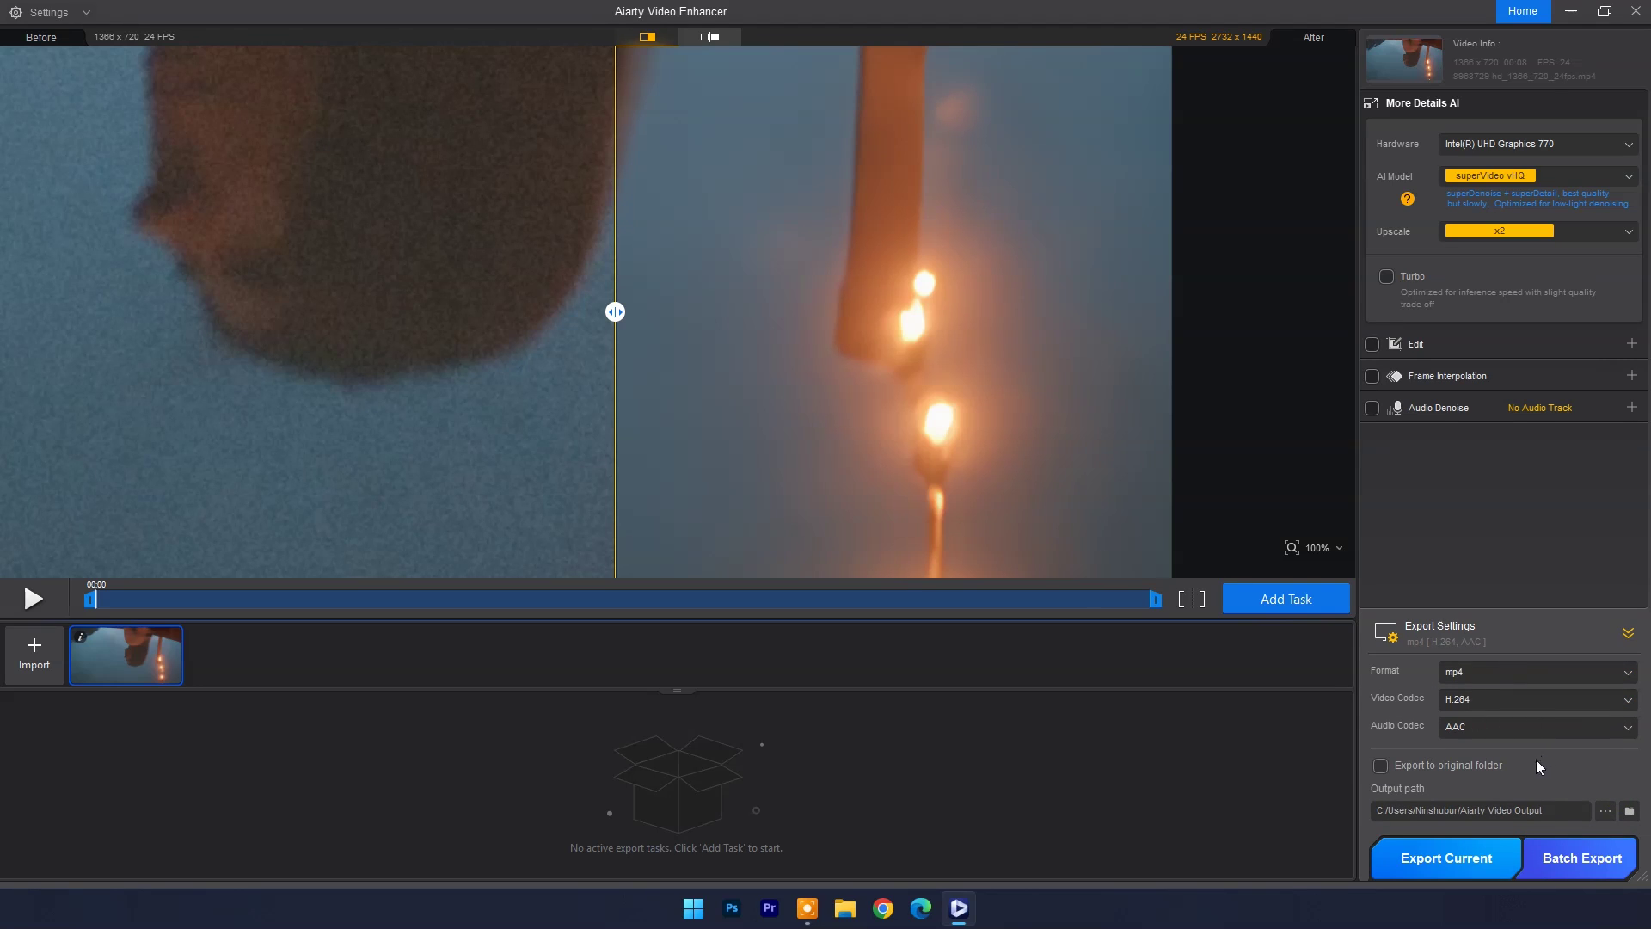
click(1608, 810)
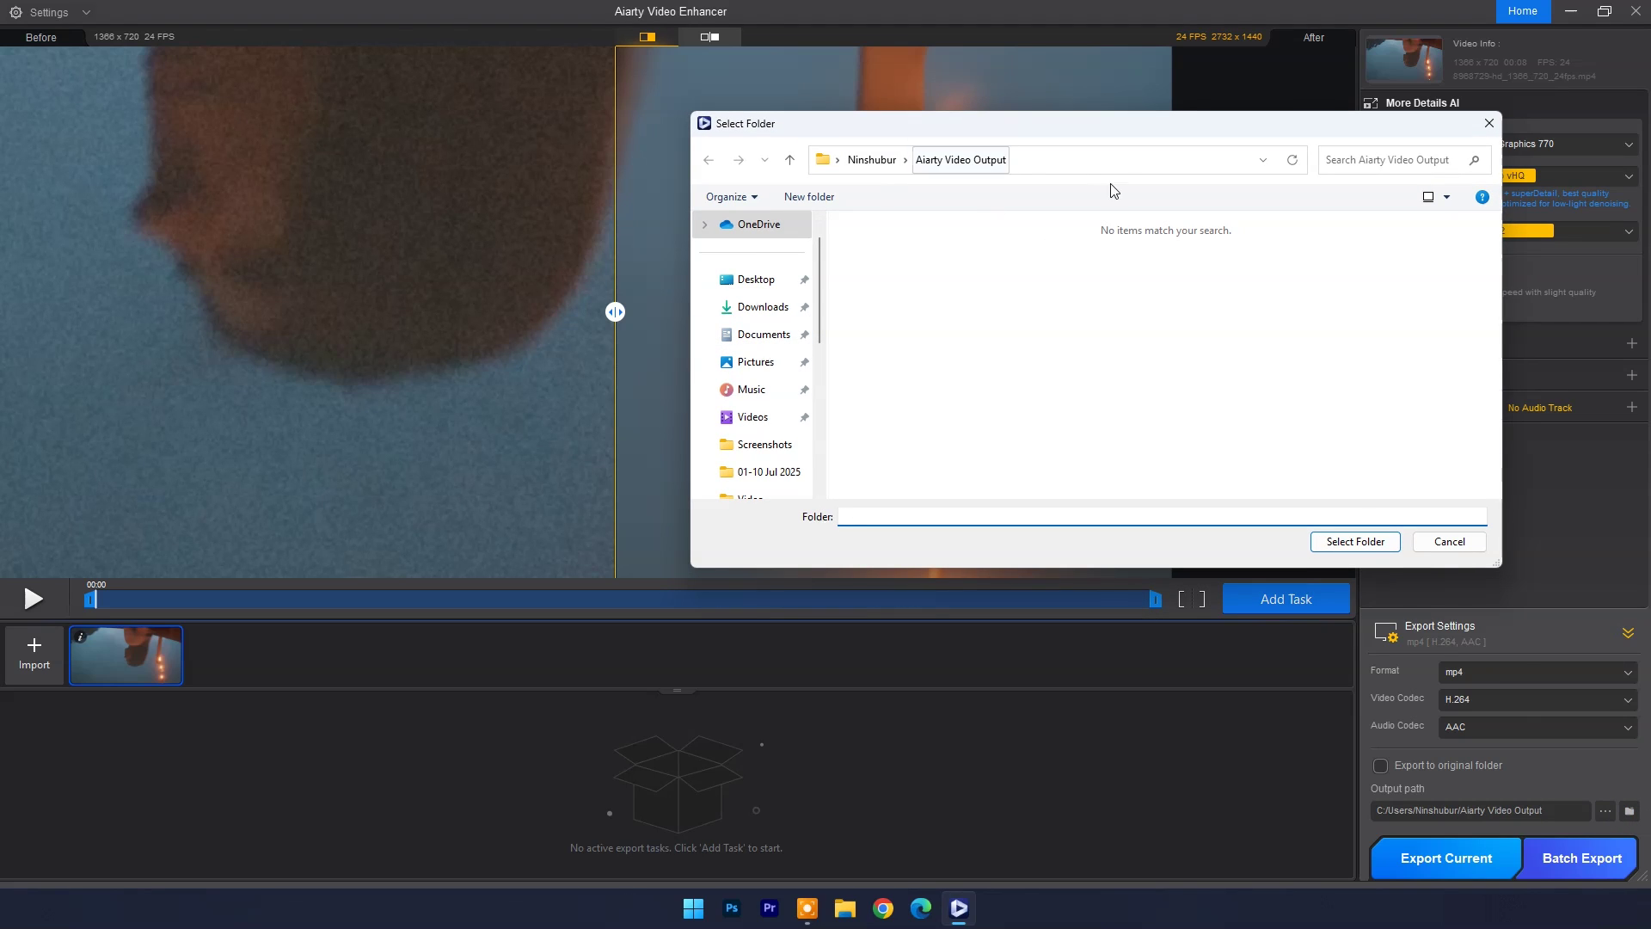
click(1355, 542)
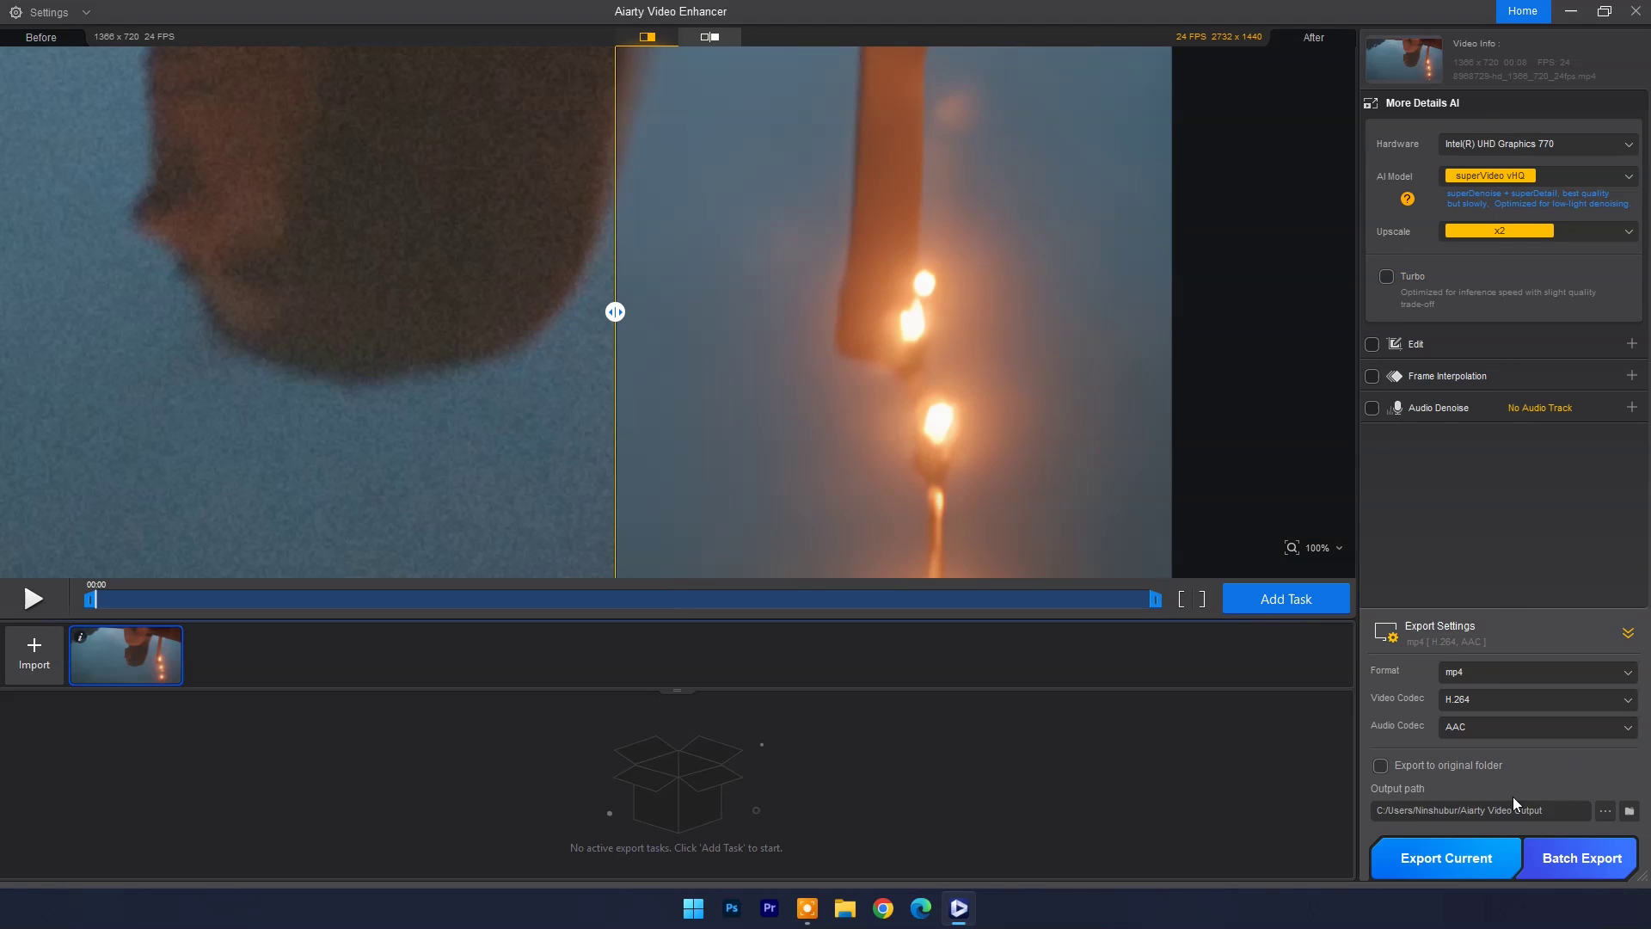
Step: Export the current clip at 2732×1440 and wait for the task to finish
click(1444, 865)
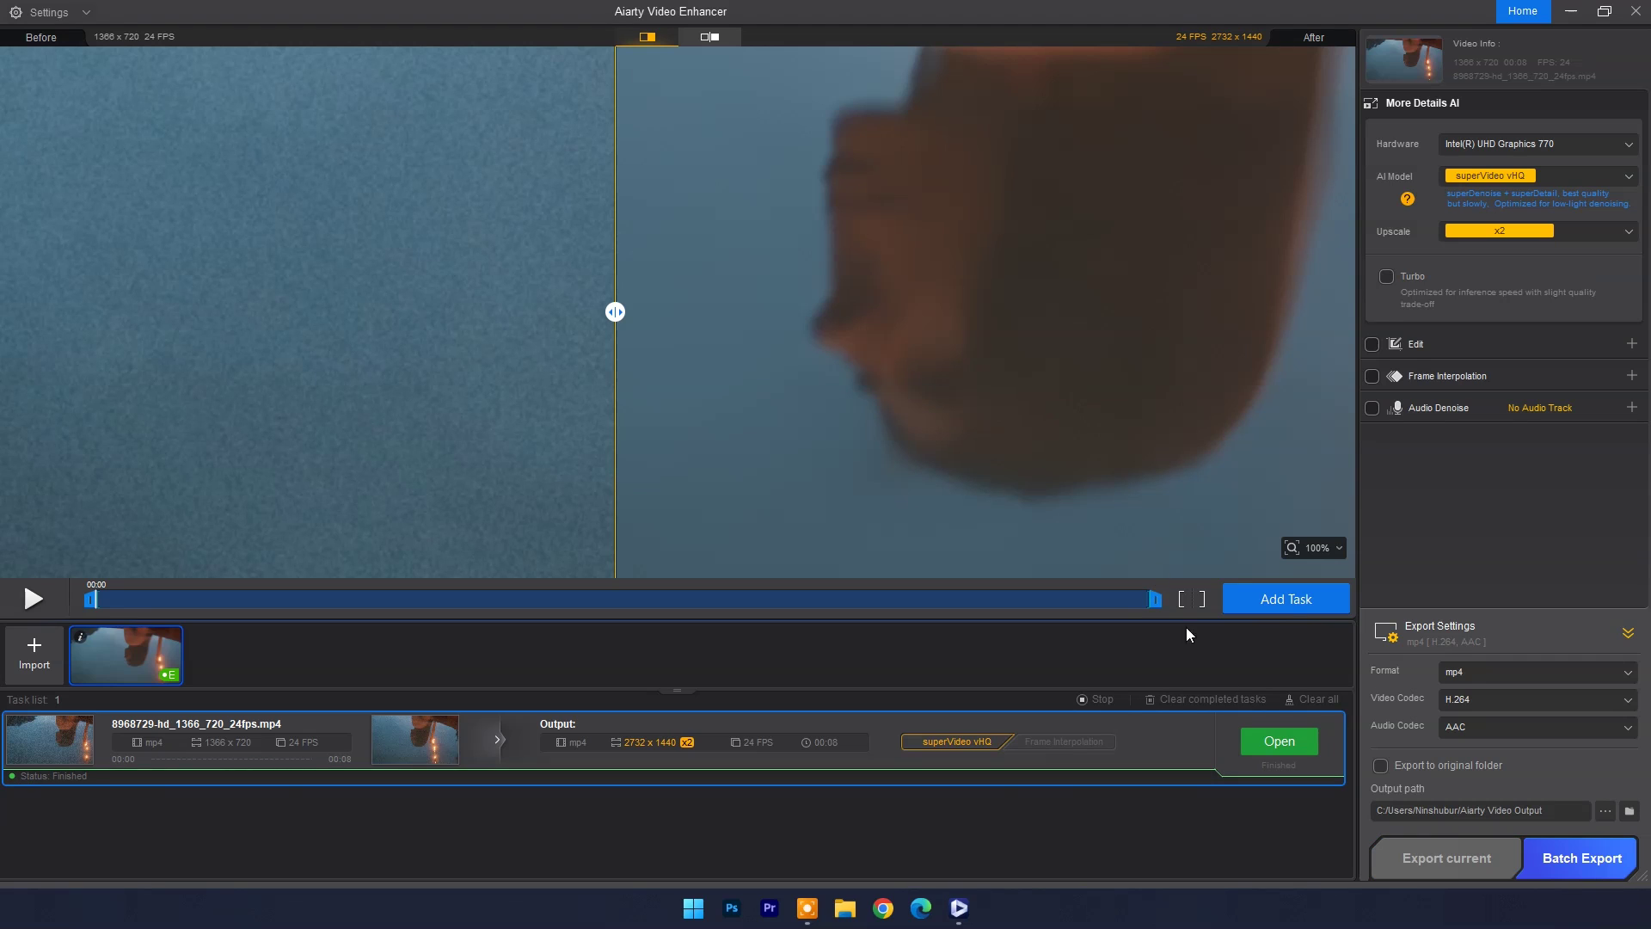
Step: Open the output folder and check in MediaInfo that the export is 2732×1440
click(1279, 740)
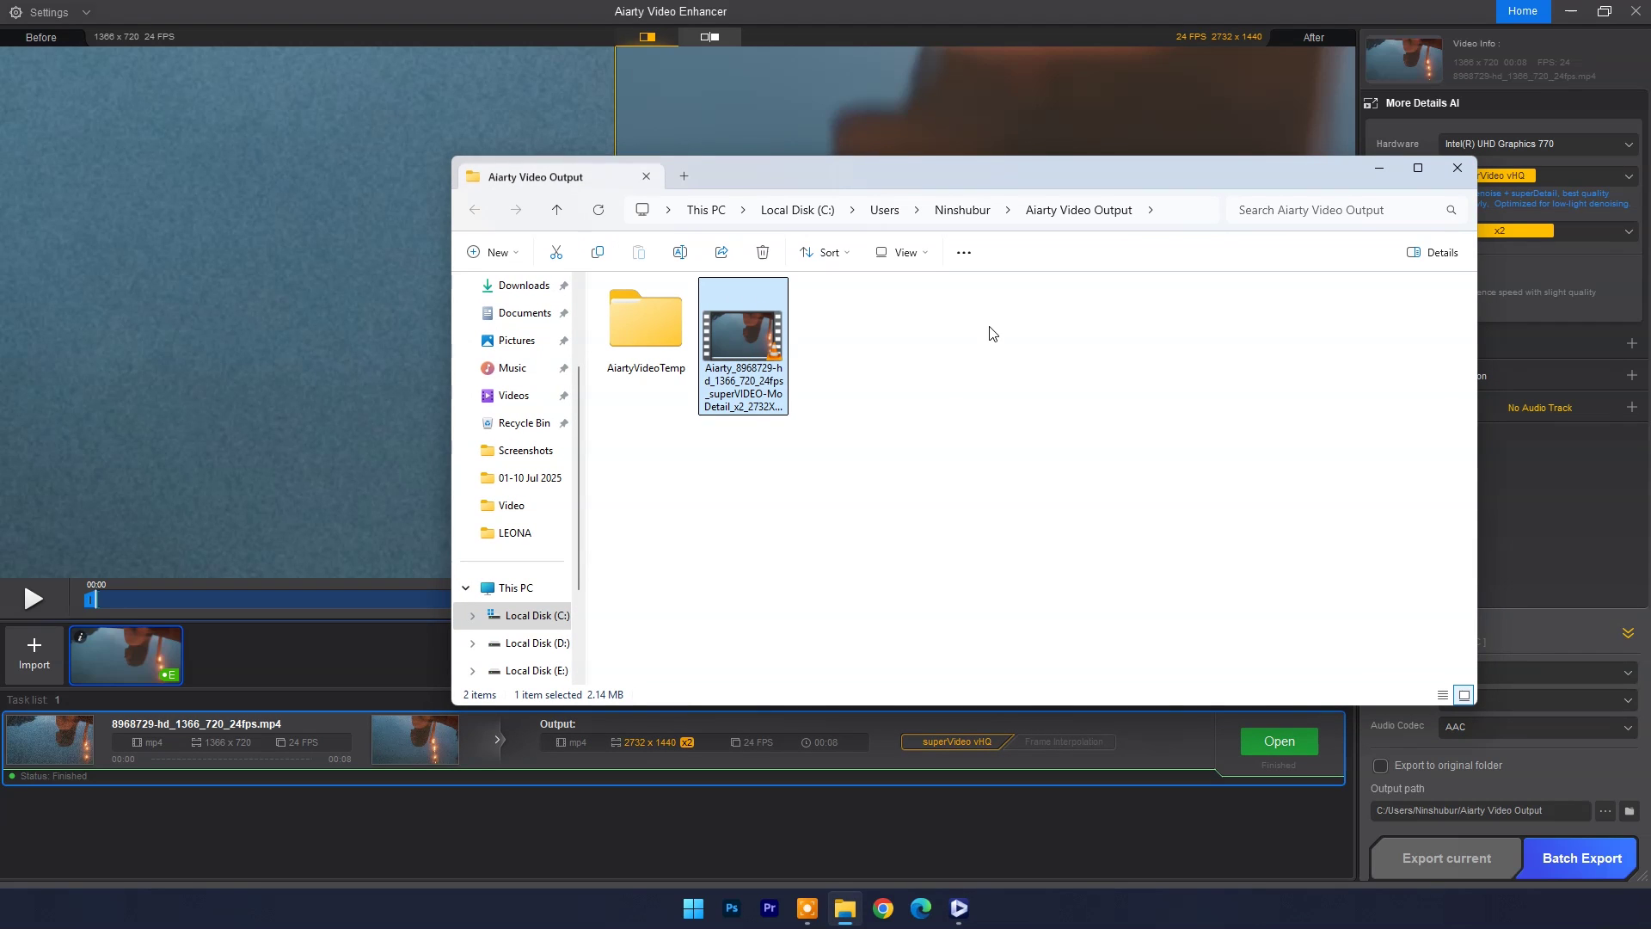
right_click(752, 327)
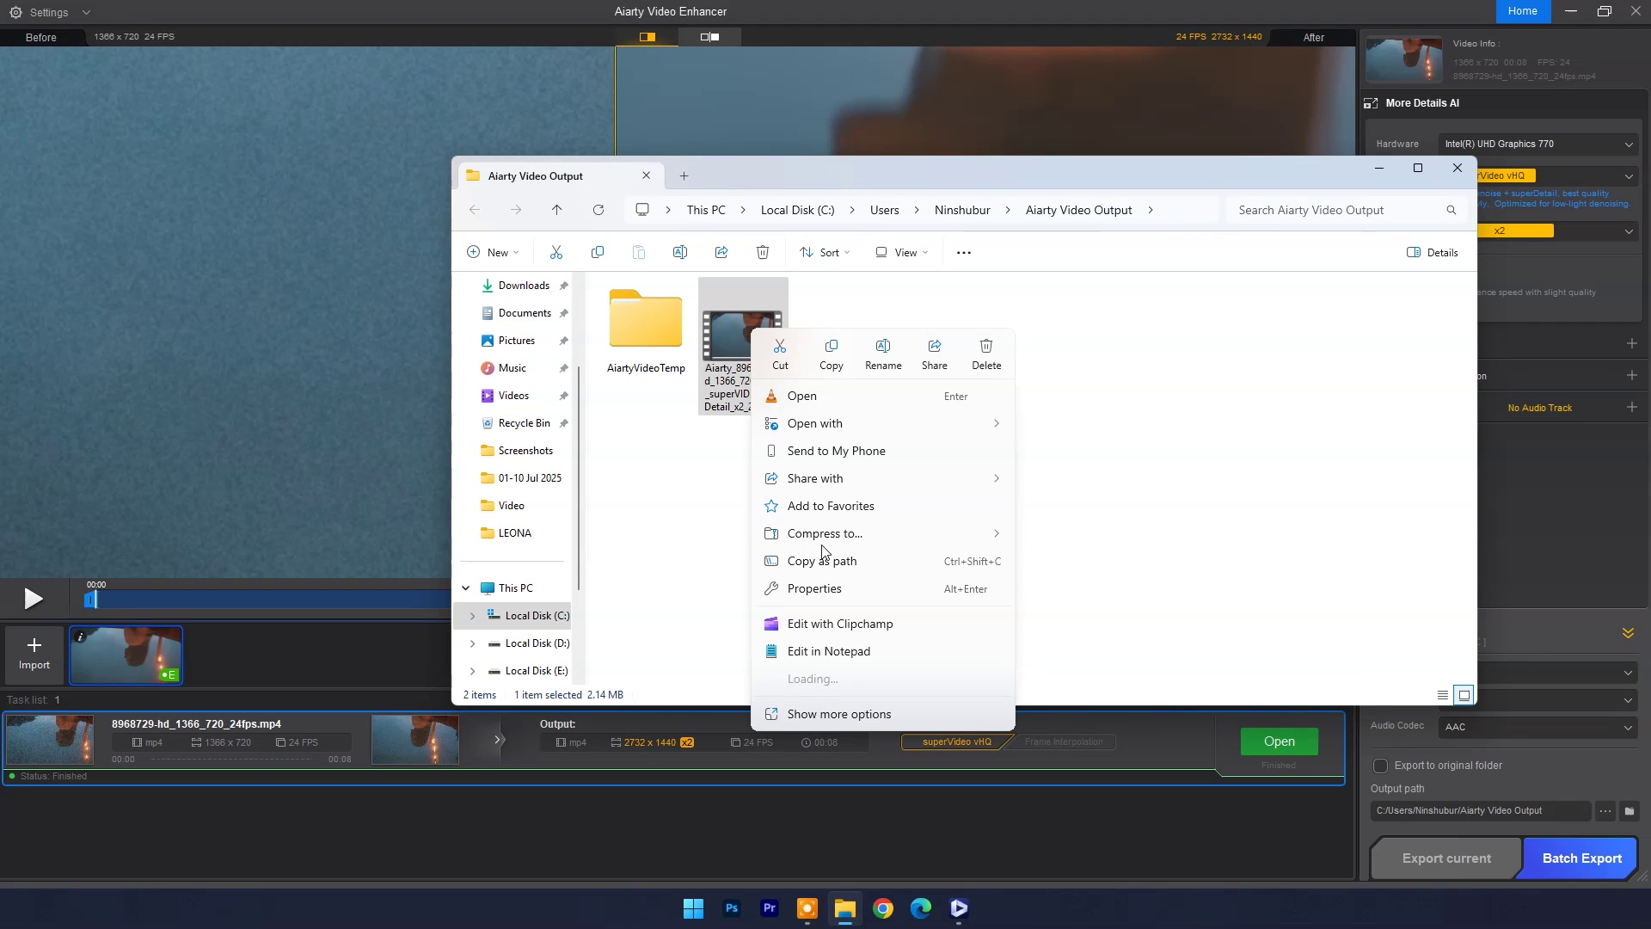
click(840, 713)
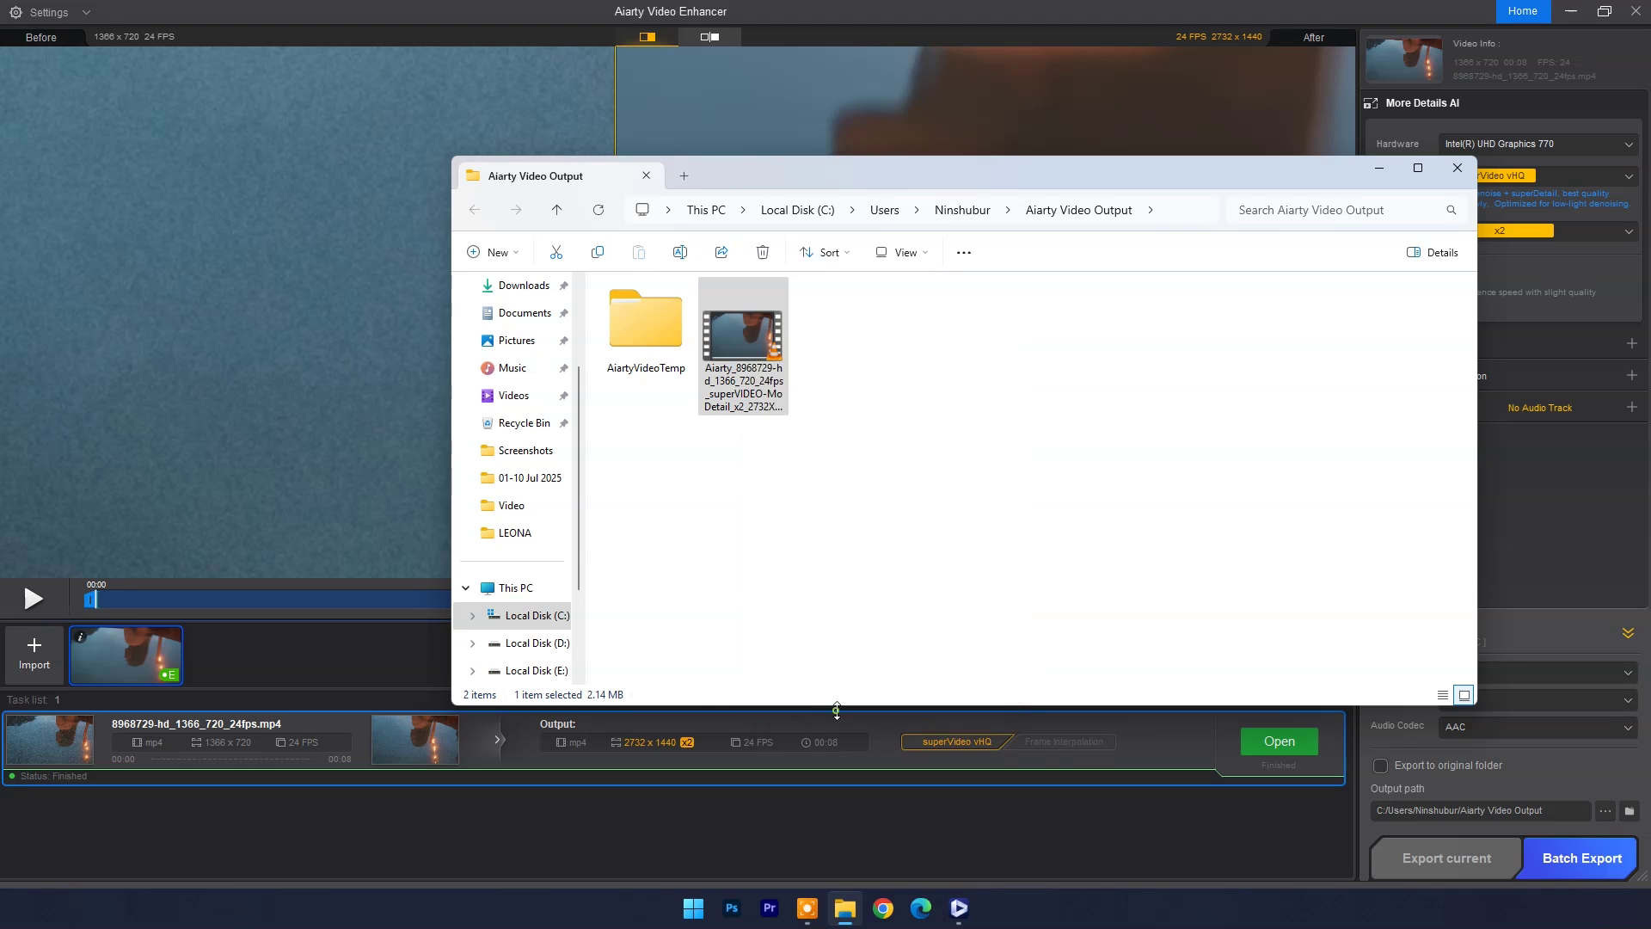
click(857, 419)
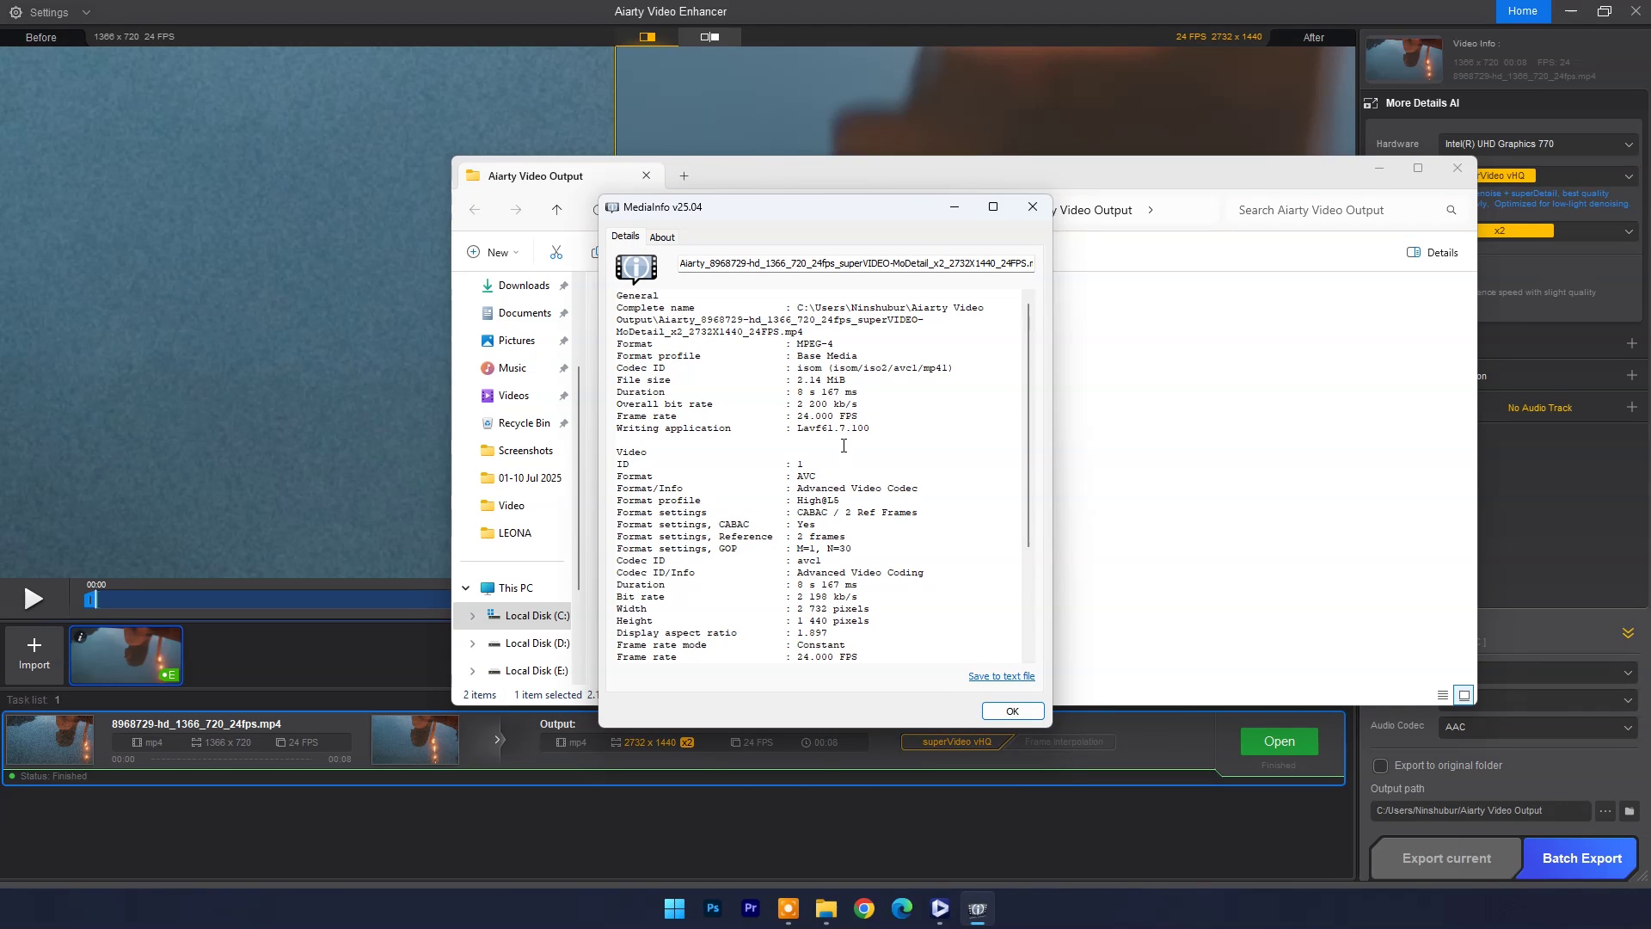
scroll(843, 446, down, 2)
drag(796, 536, 881, 548)
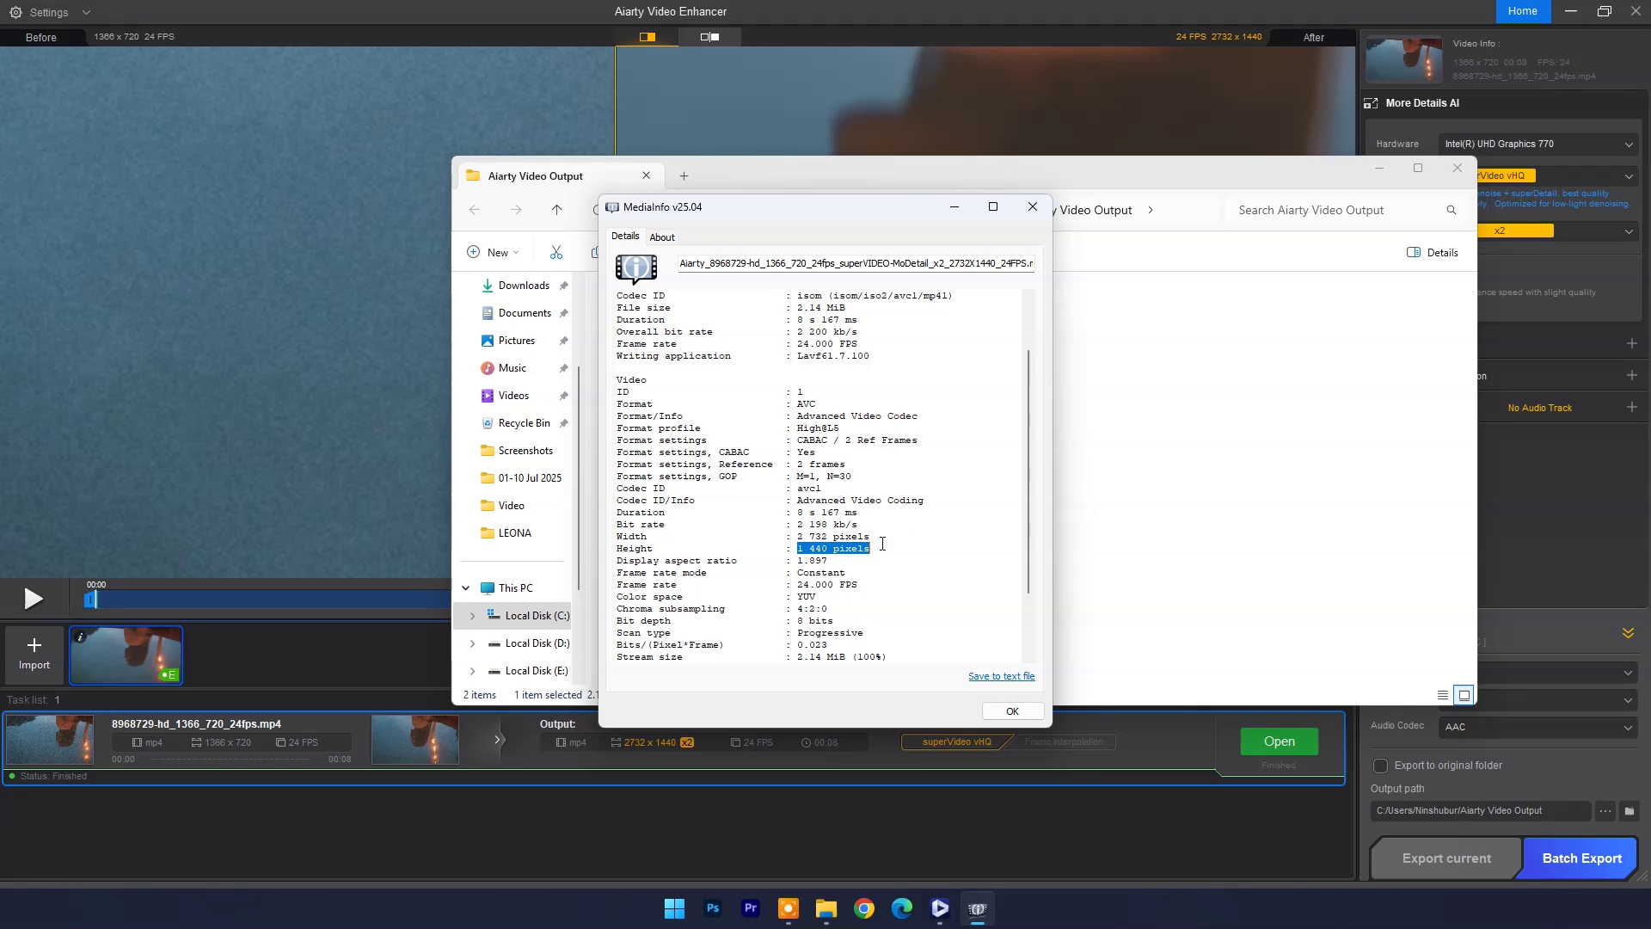
scroll(901, 511, down, 2)
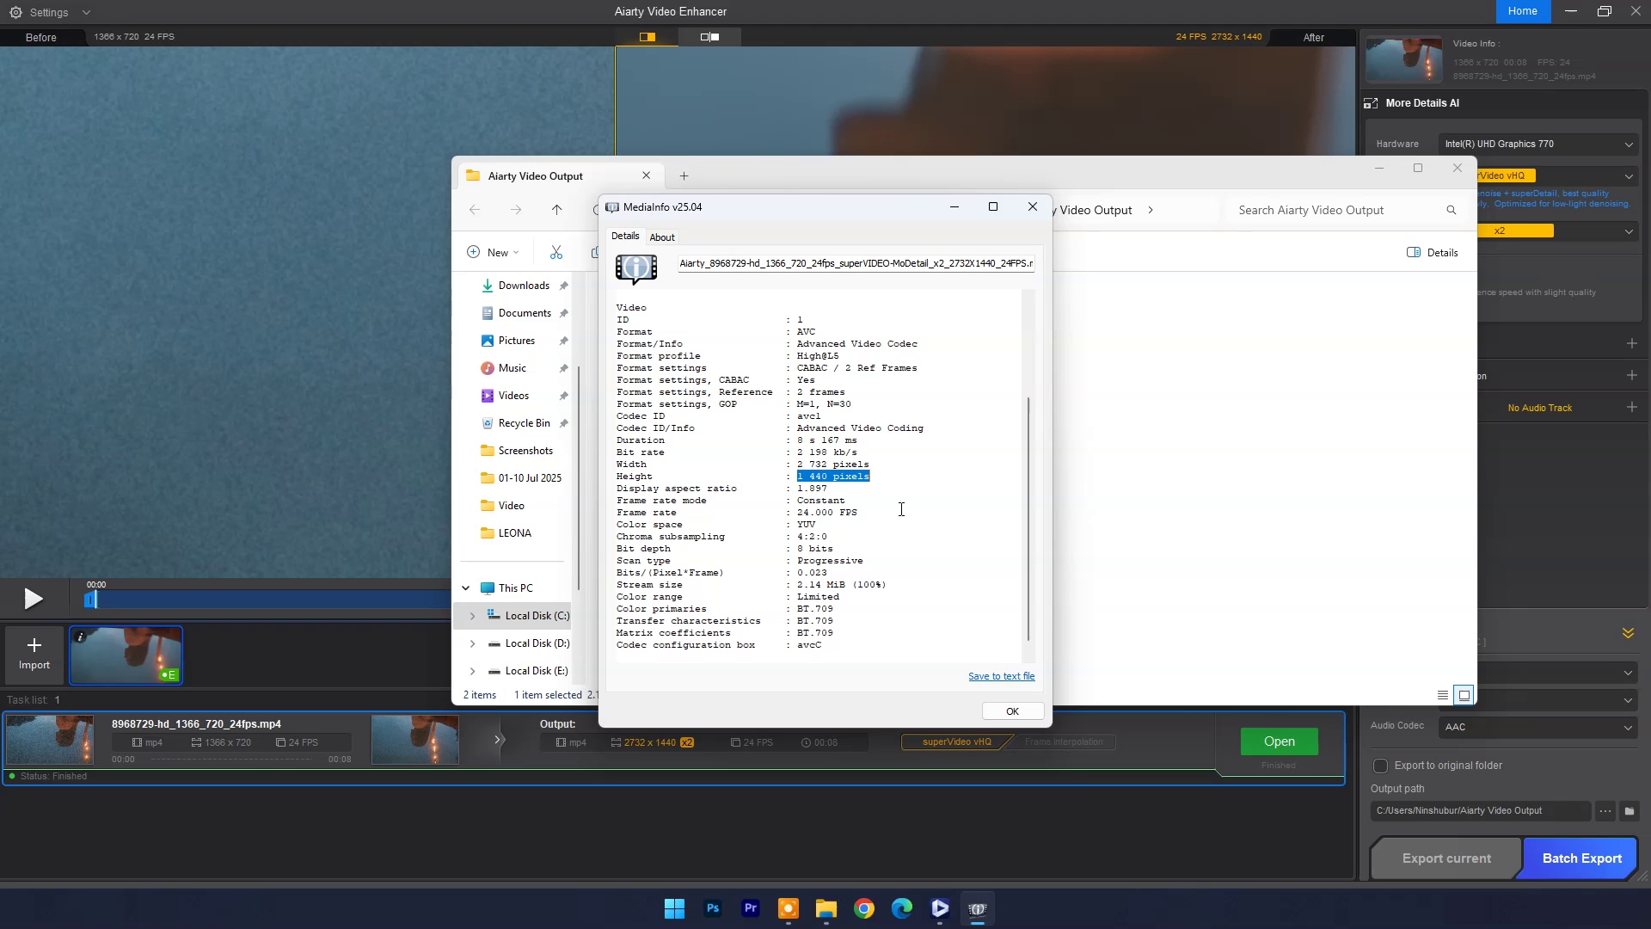
Step: Play the enhanced export and the original 8968729 clip from LEONA, then return to the enhancer
click(1013, 711)
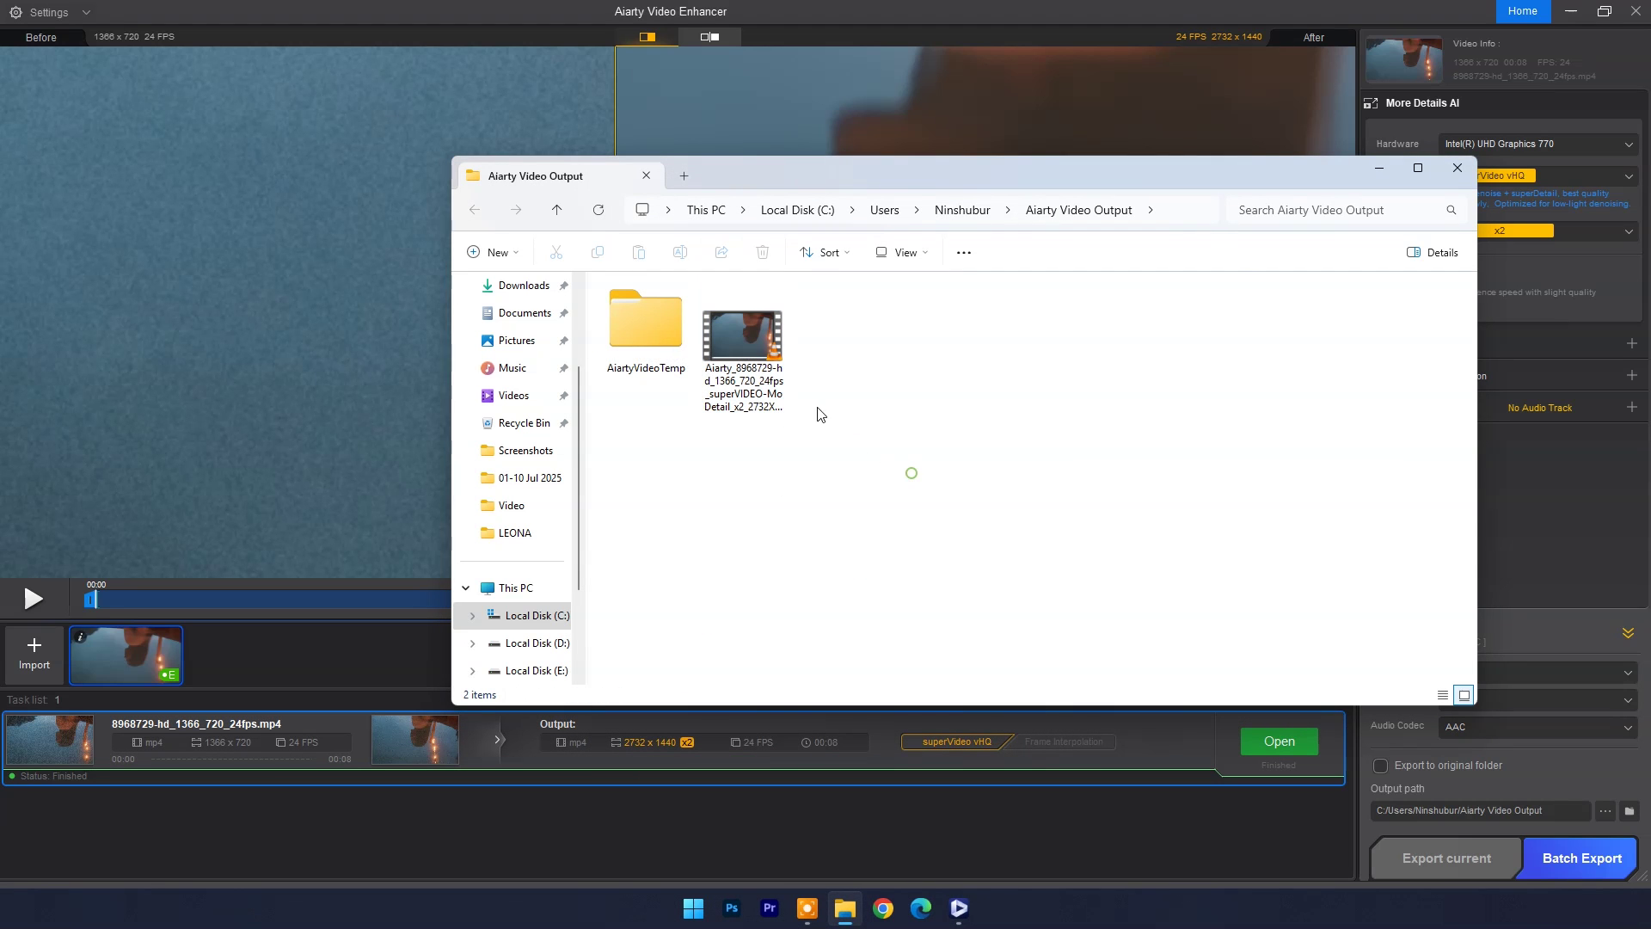
double_click(758, 343)
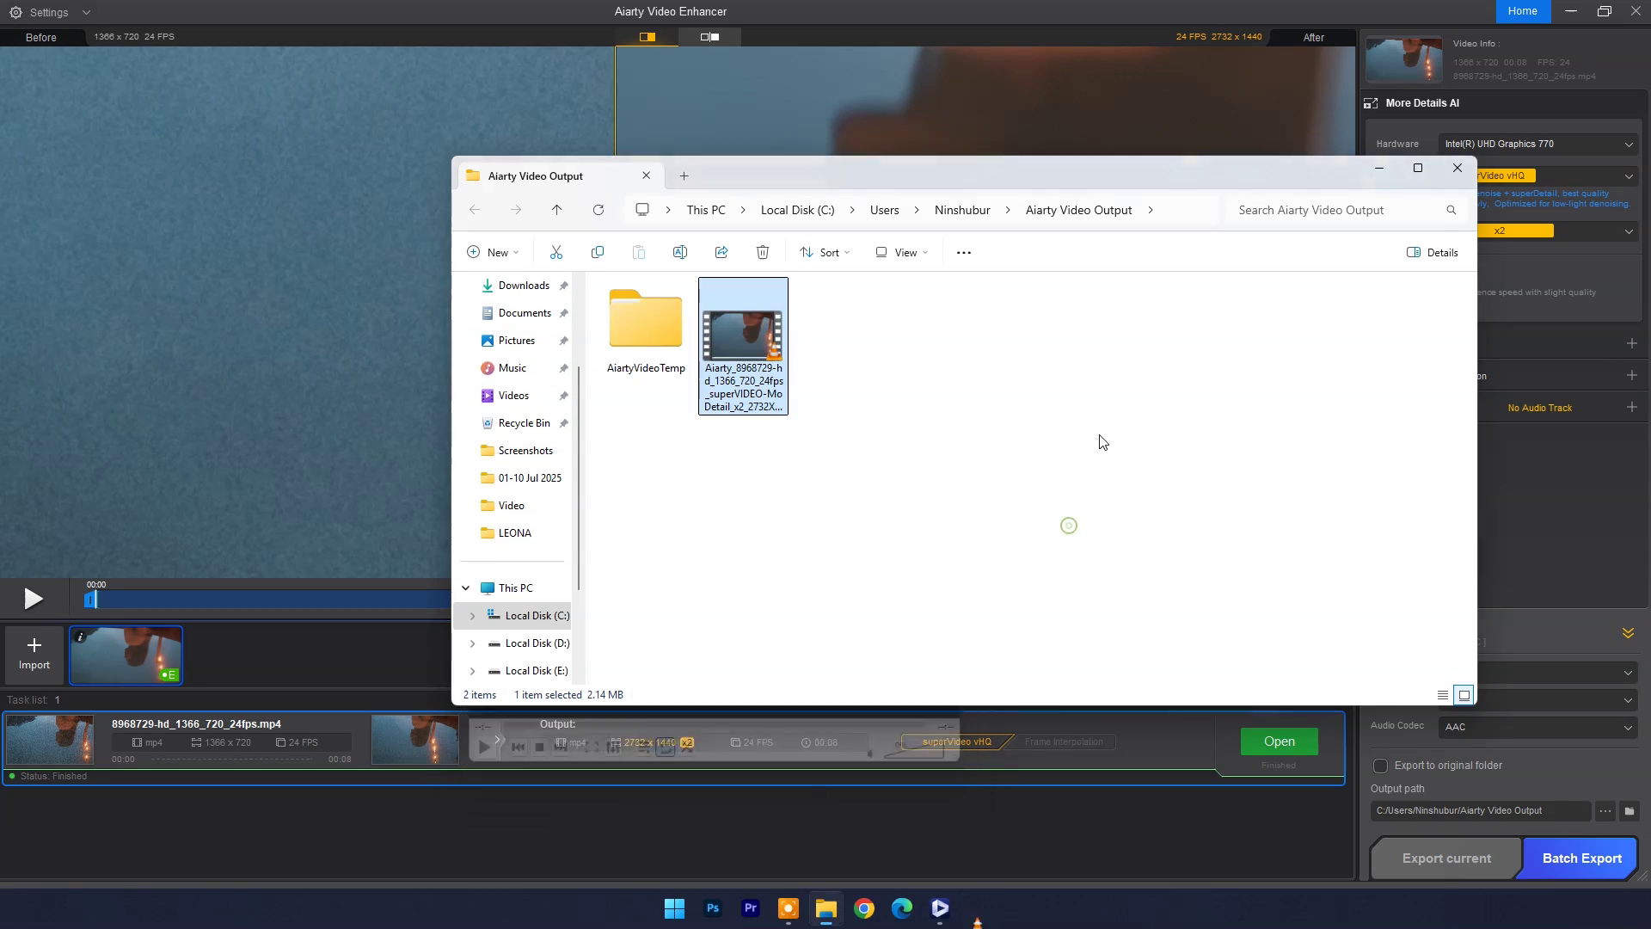
click(514, 534)
double_click(683, 381)
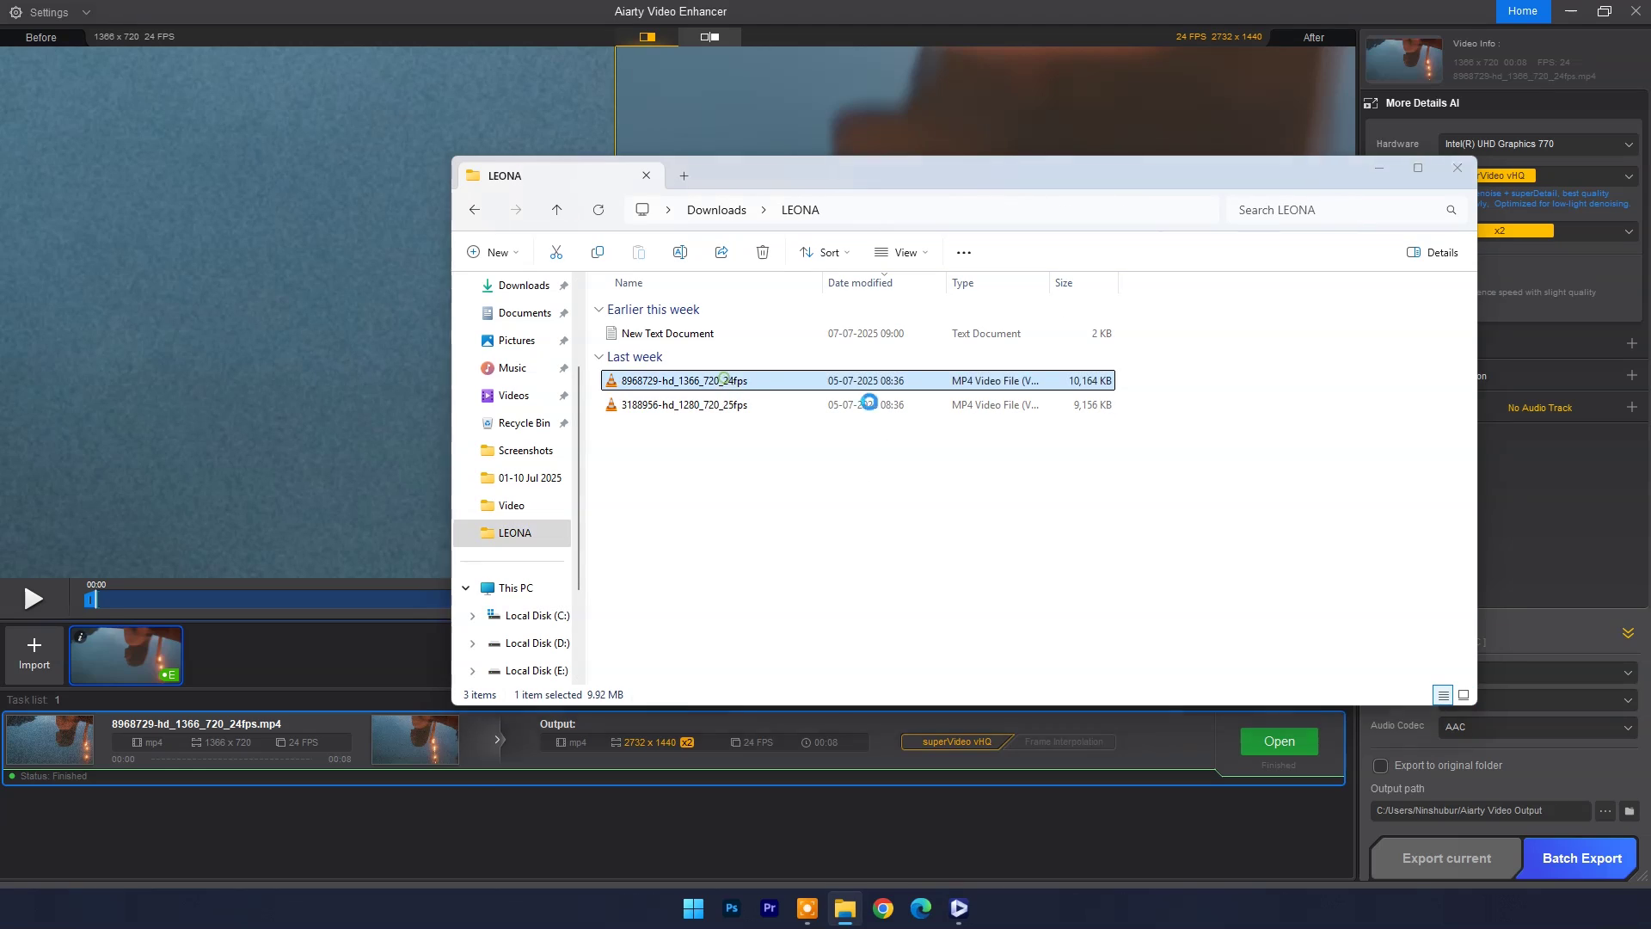
drag(981, 338, 757, 89)
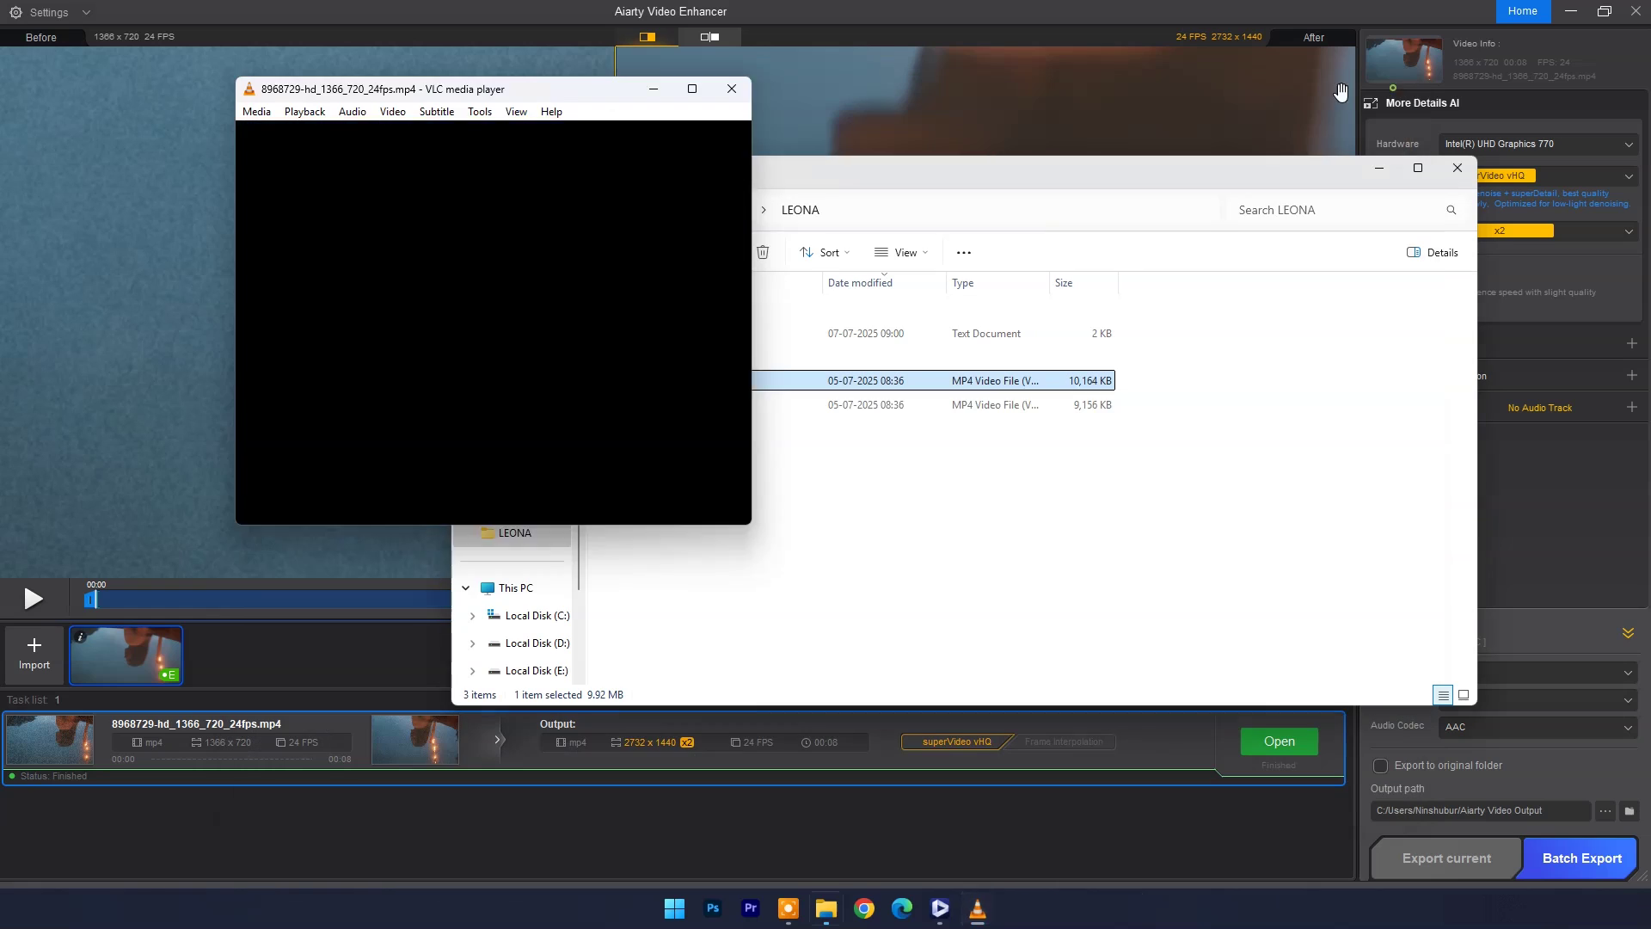
click(943, 525)
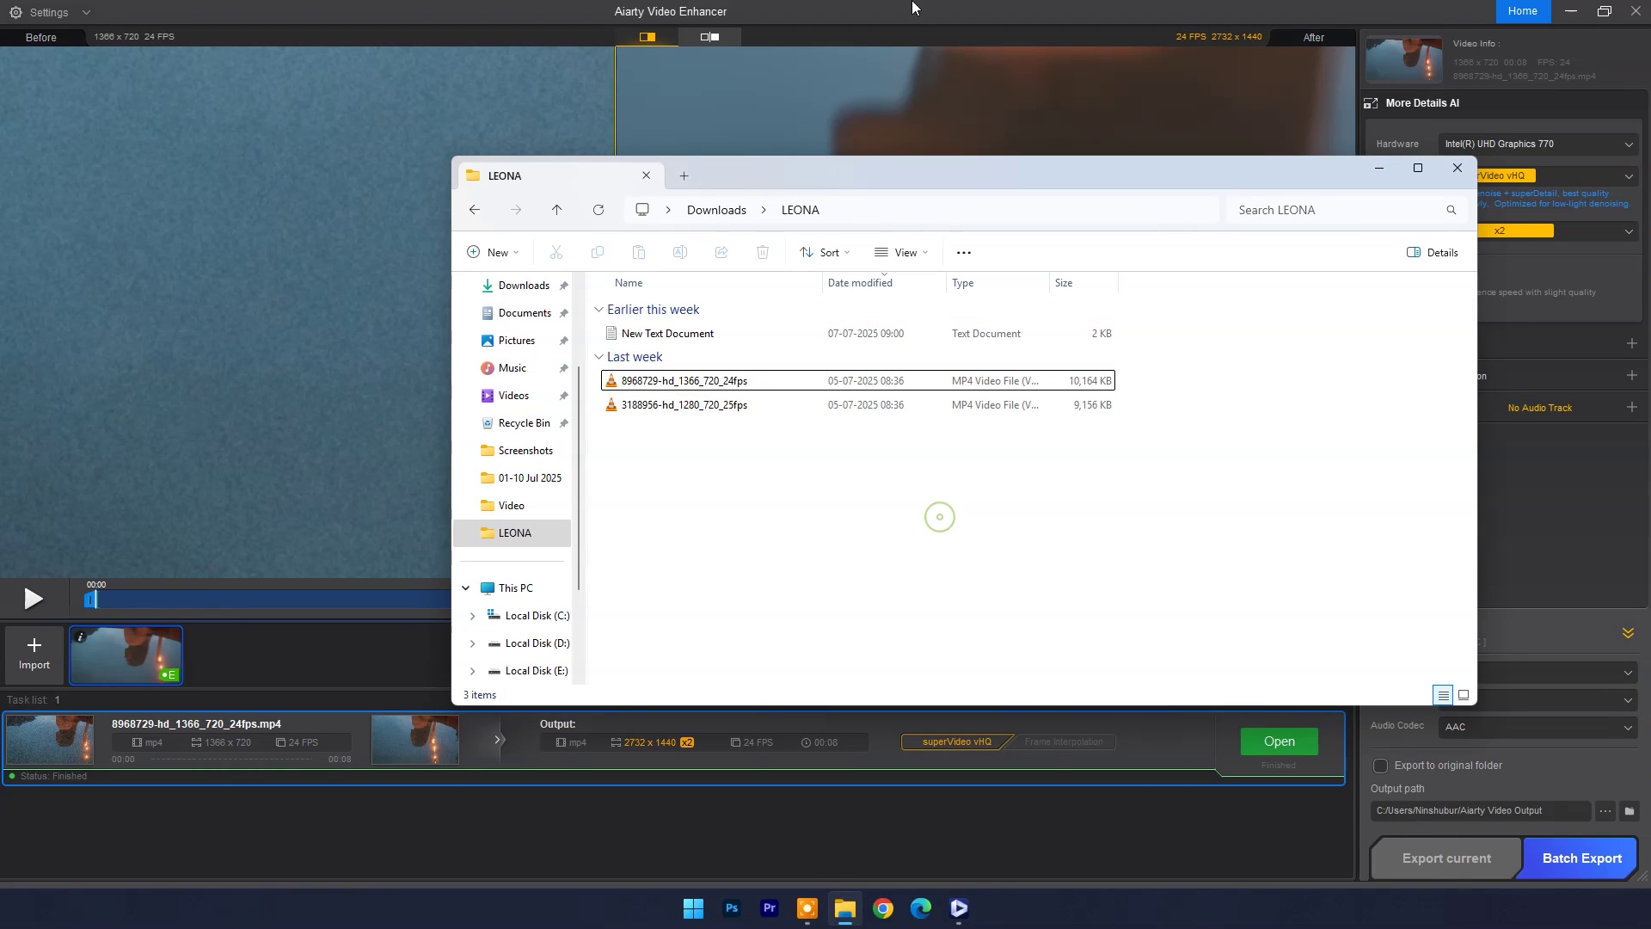
click(906, 6)
Step: Clear all previously imported videos from the enhancer
right_click(129, 762)
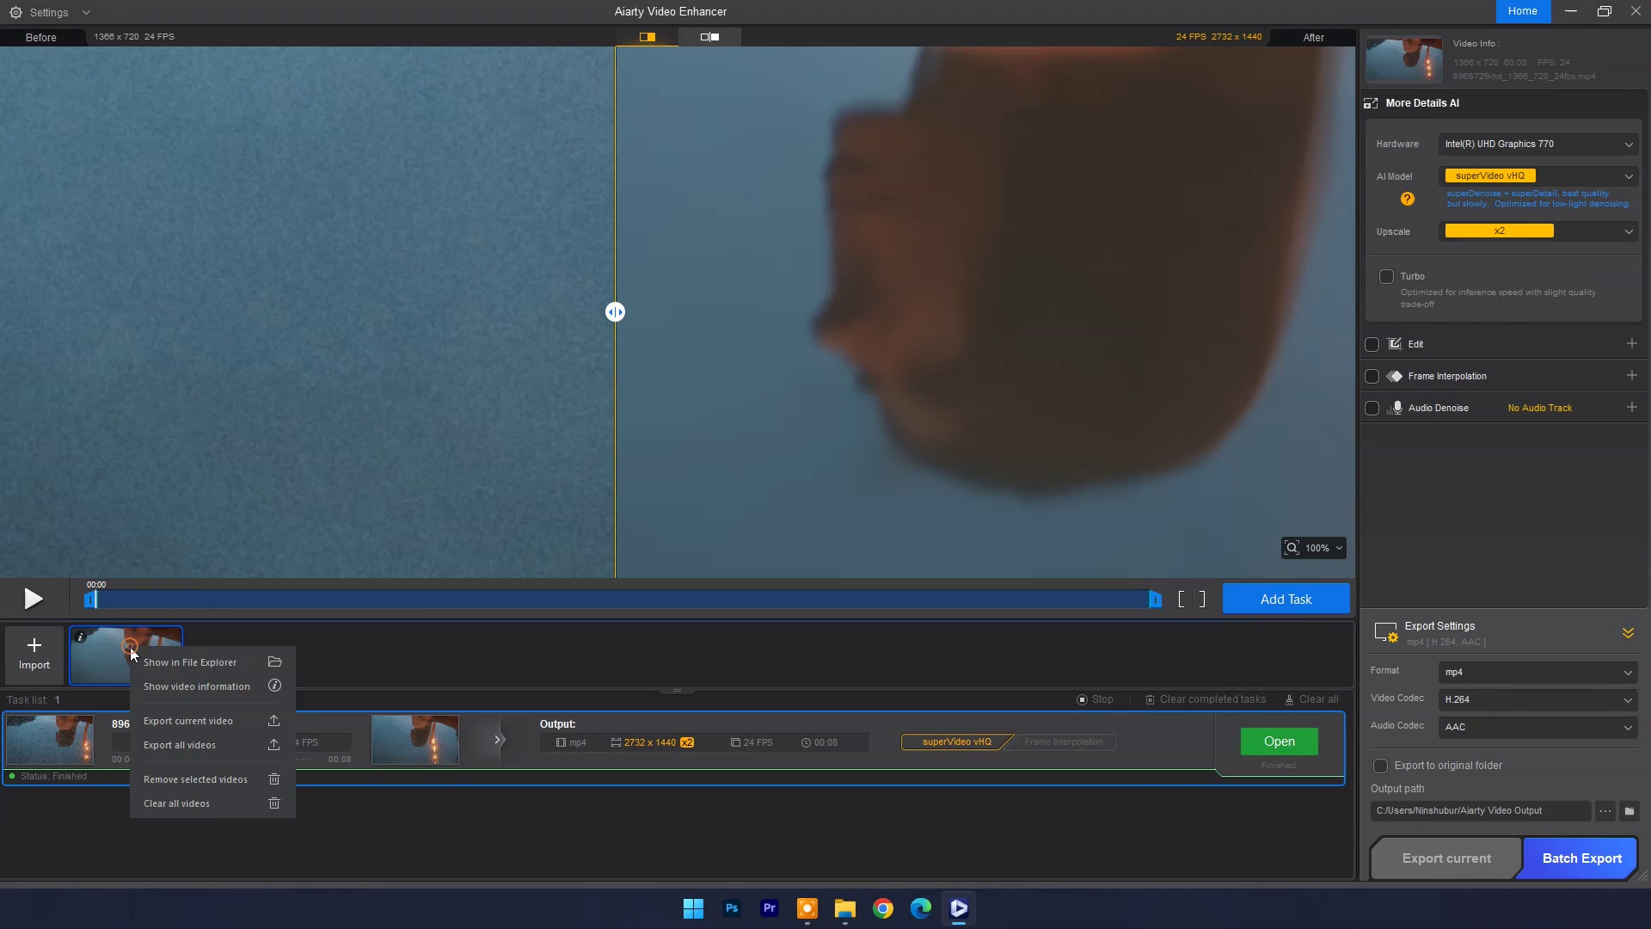
click(190, 805)
click(807, 518)
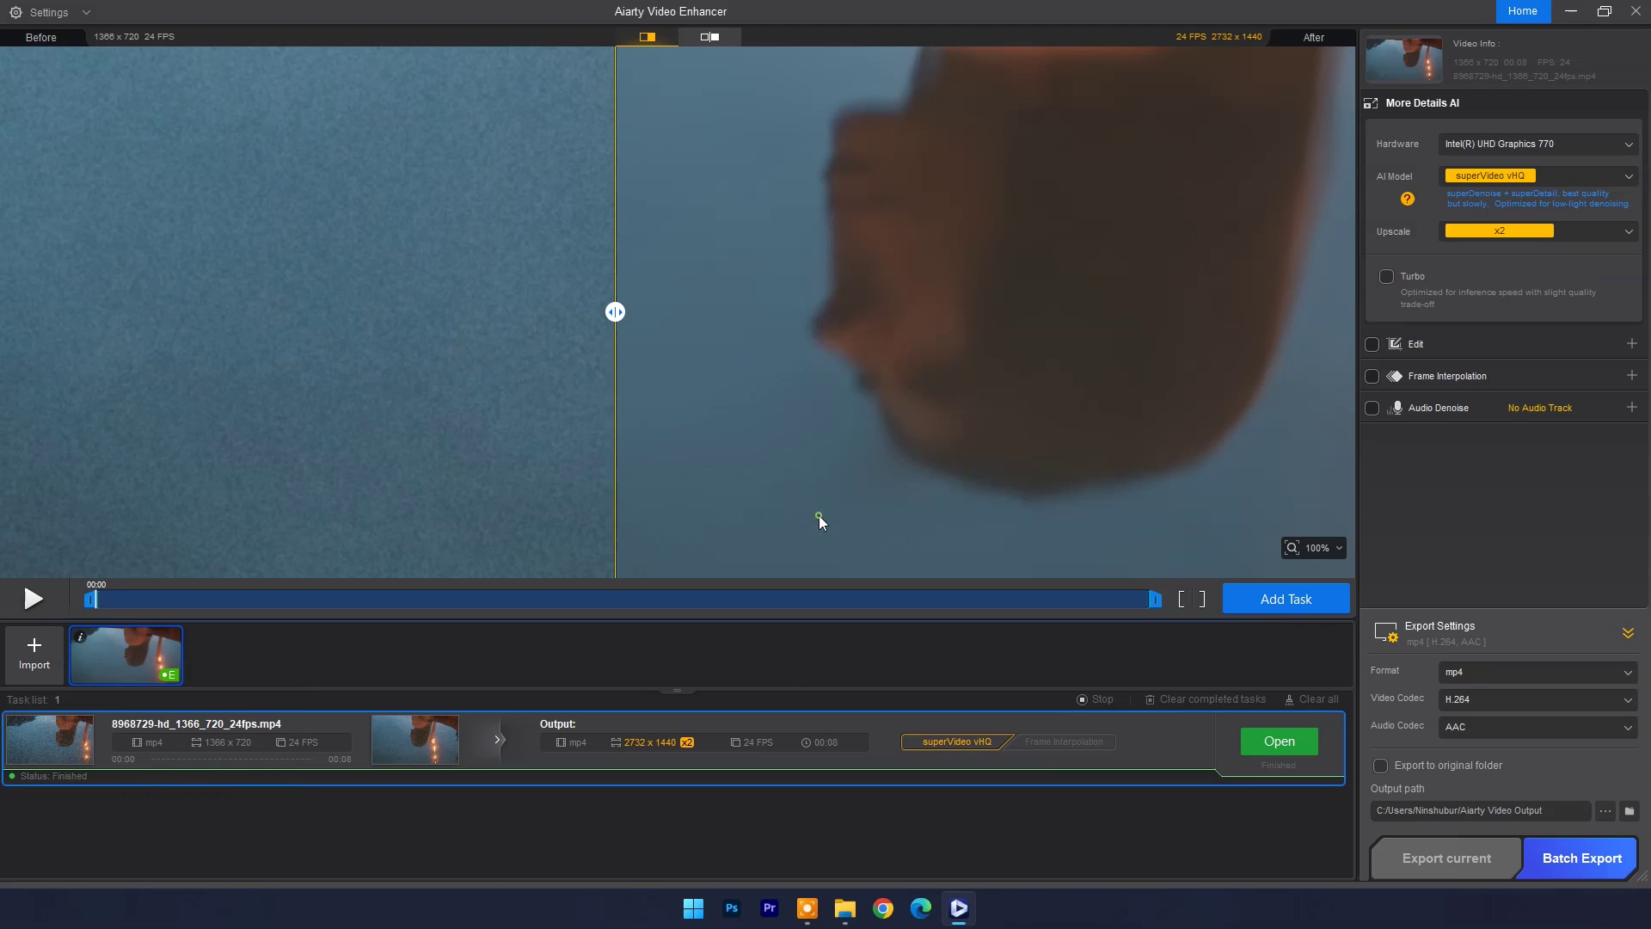
Step: Load the 3188956-hd_1280_720_25fps clip as the new video
click(676, 410)
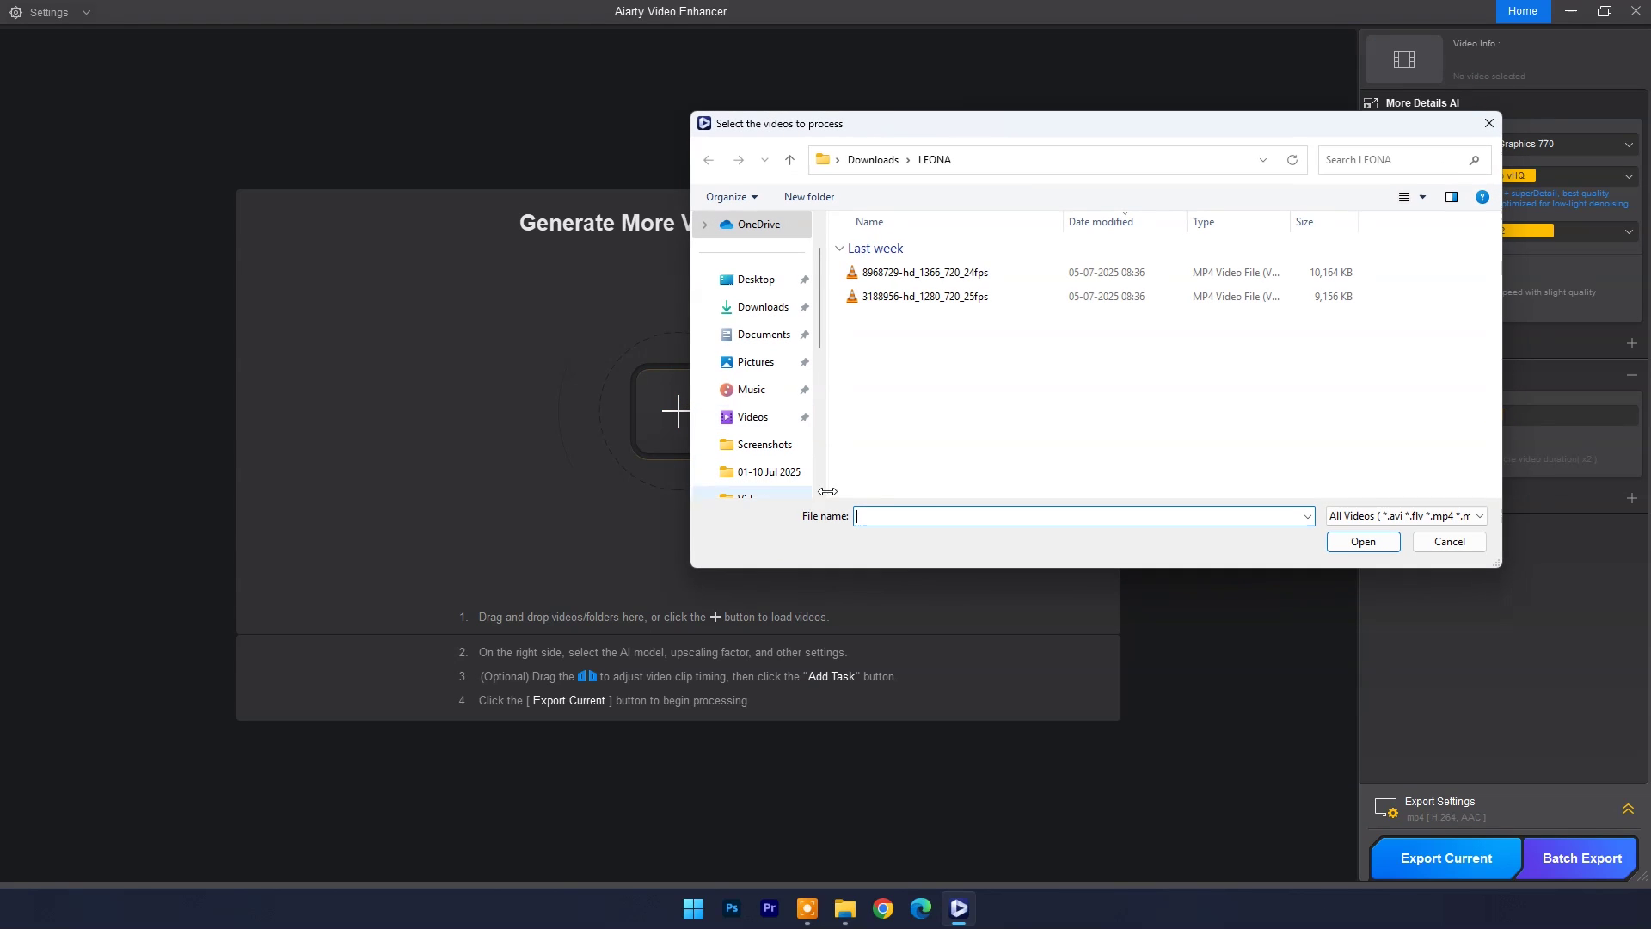
click(926, 296)
click(1363, 541)
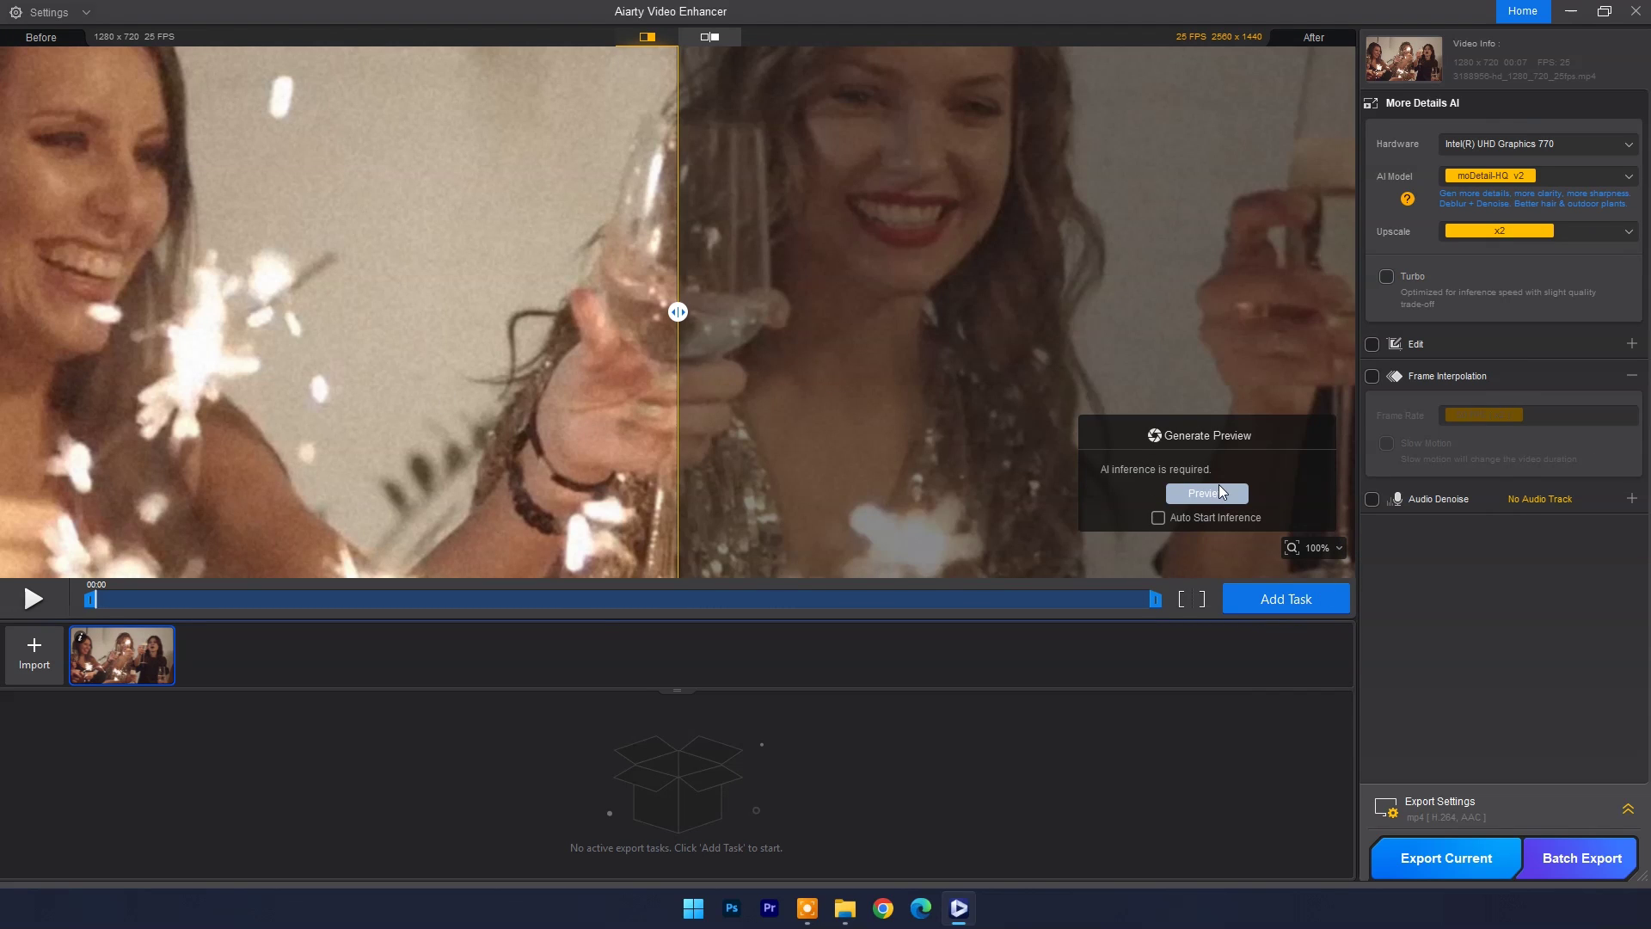
Step: Apply superVideo vHQ with x2 upscale, generate the preview and shift the comparison divider
click(1555, 175)
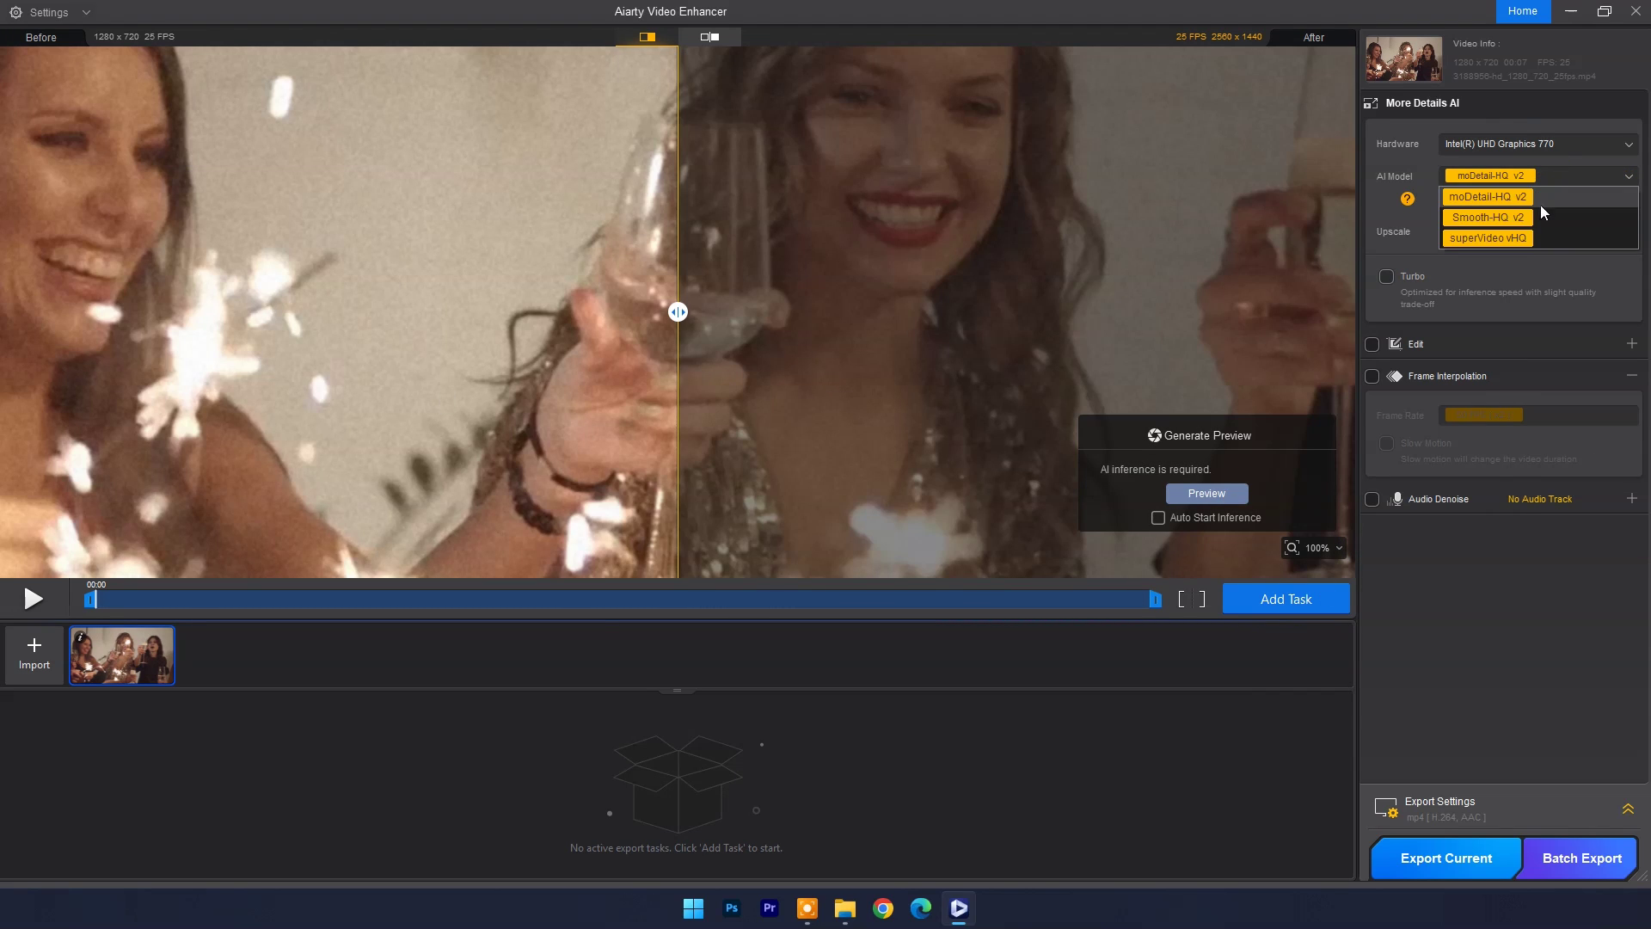
click(1524, 236)
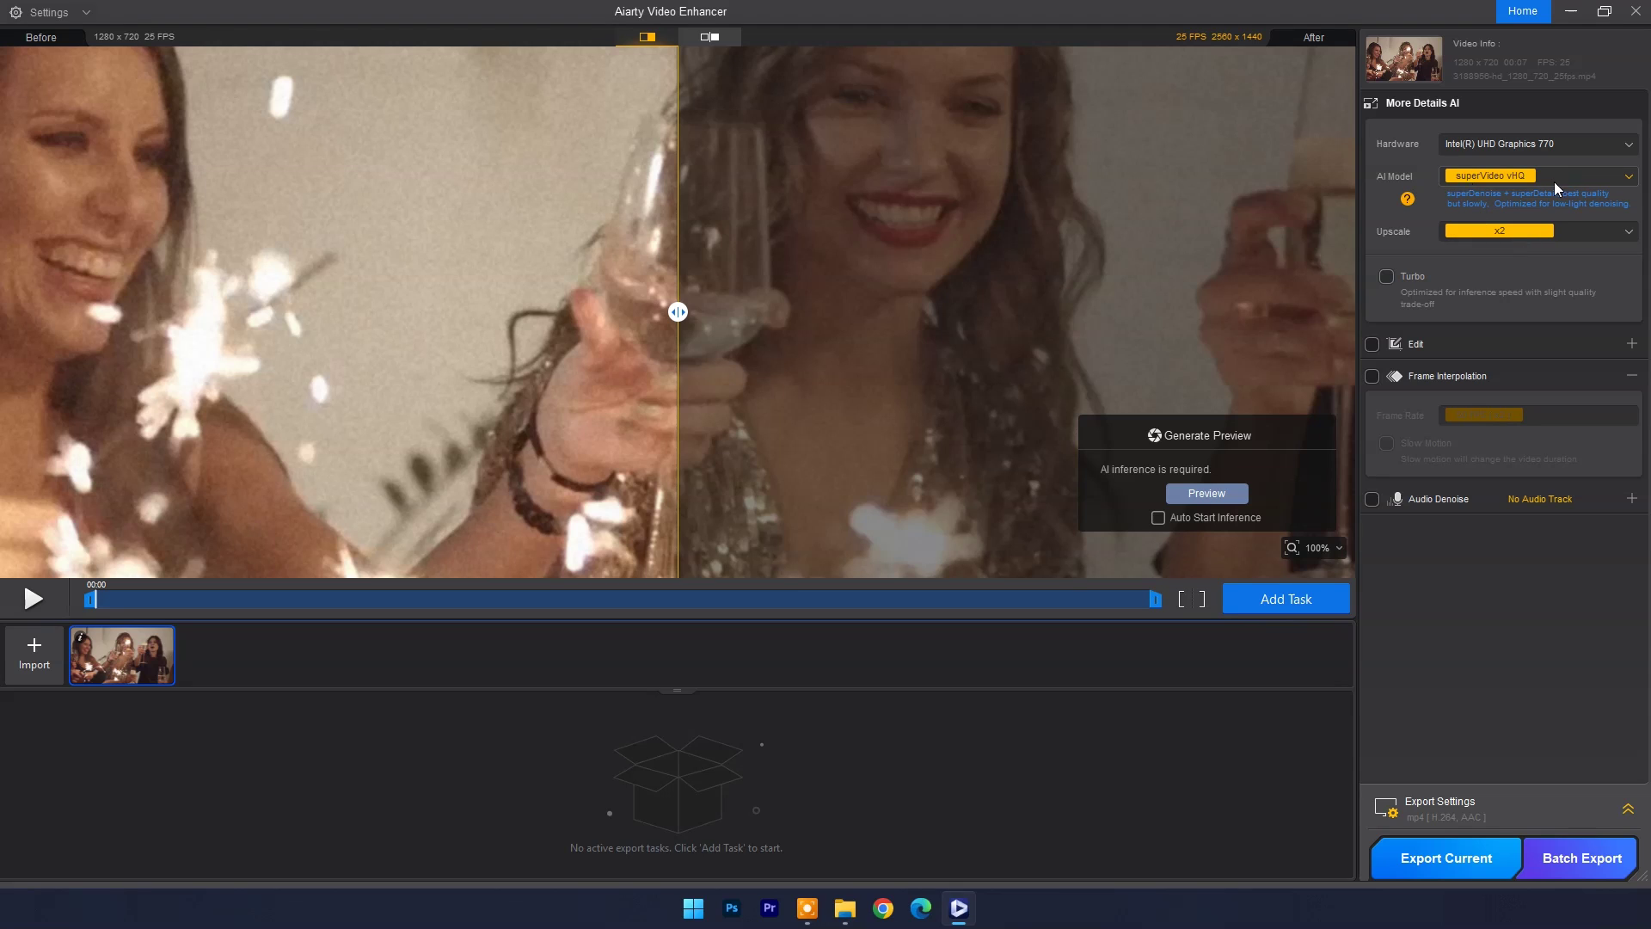
click(1565, 229)
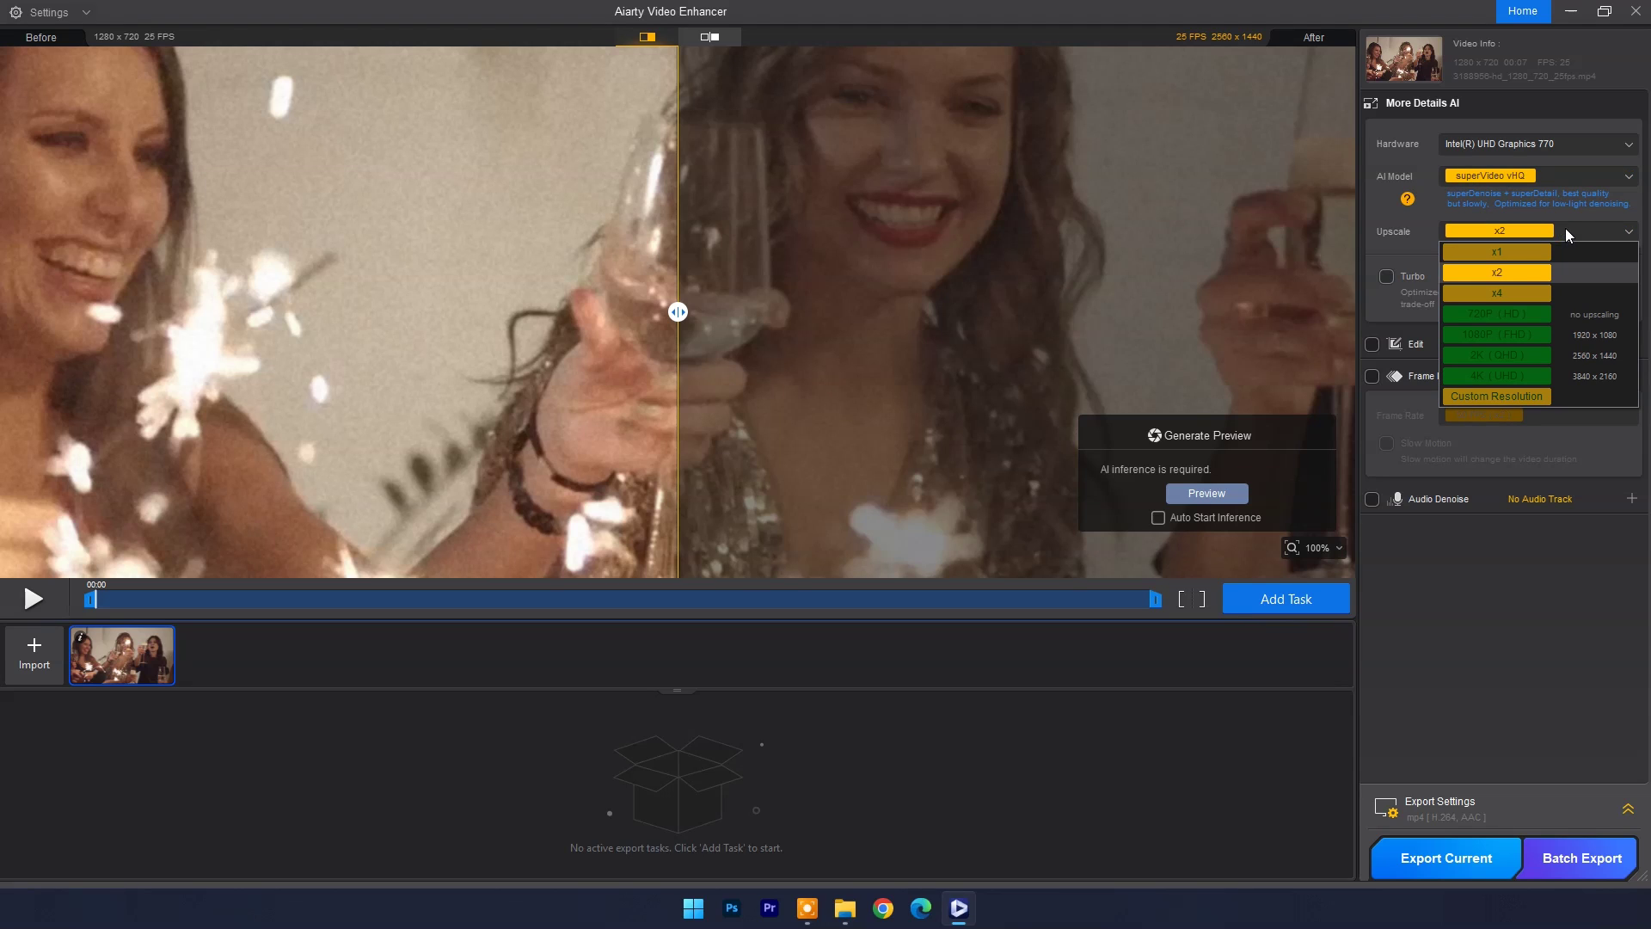
click(1526, 269)
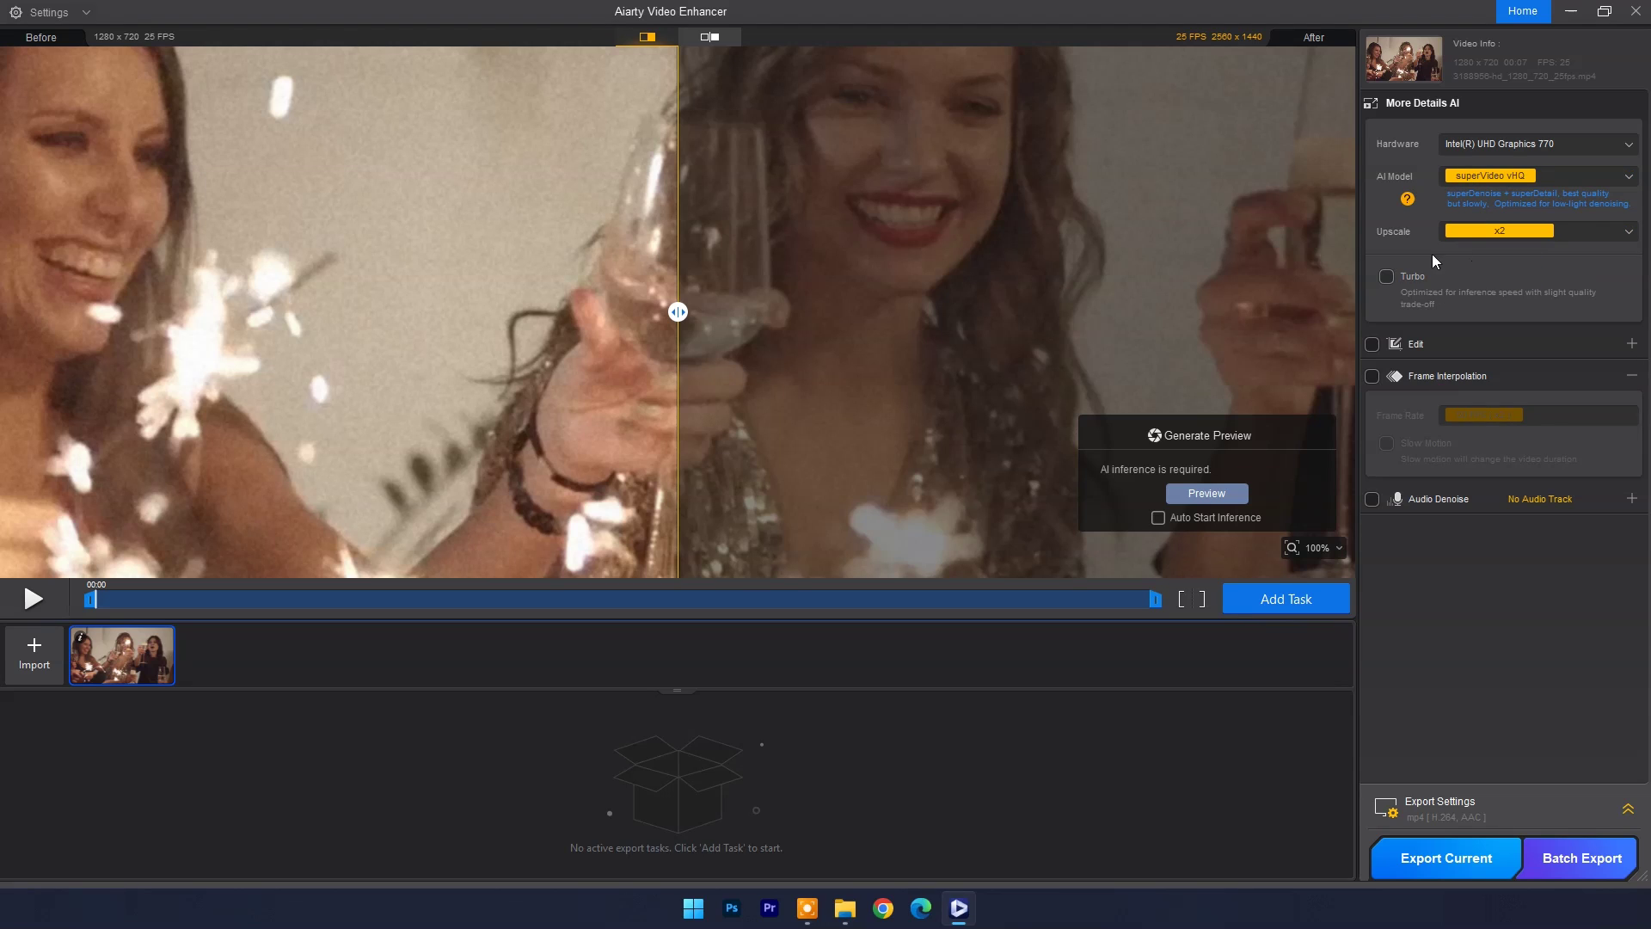
click(1189, 492)
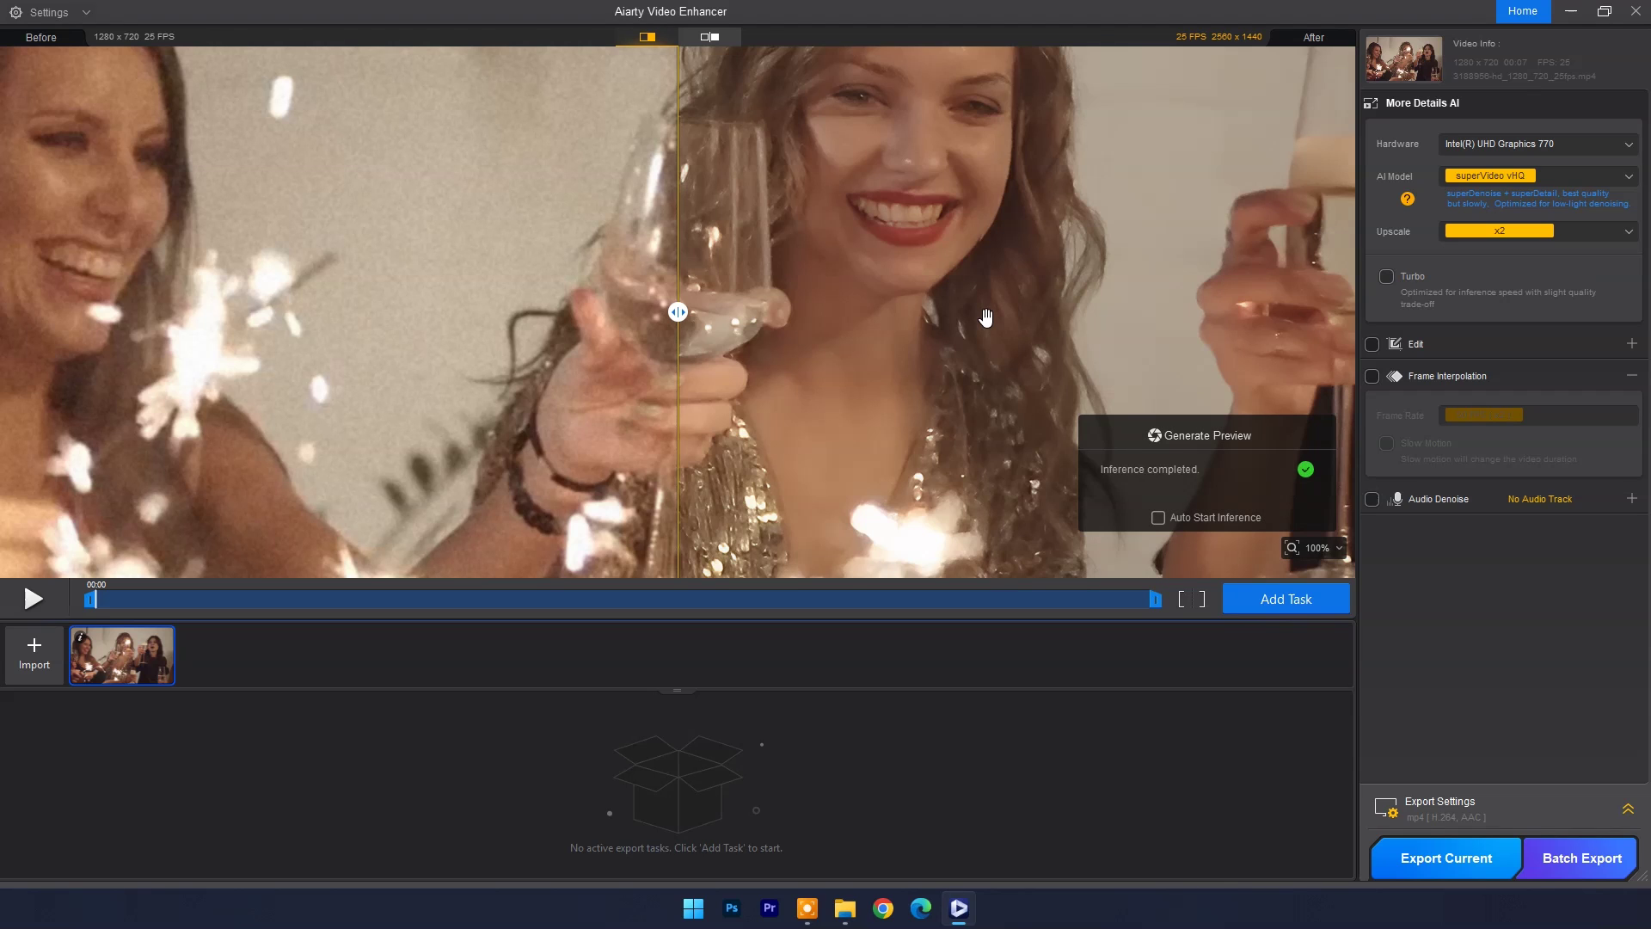
scroll(781, 220, up, 3)
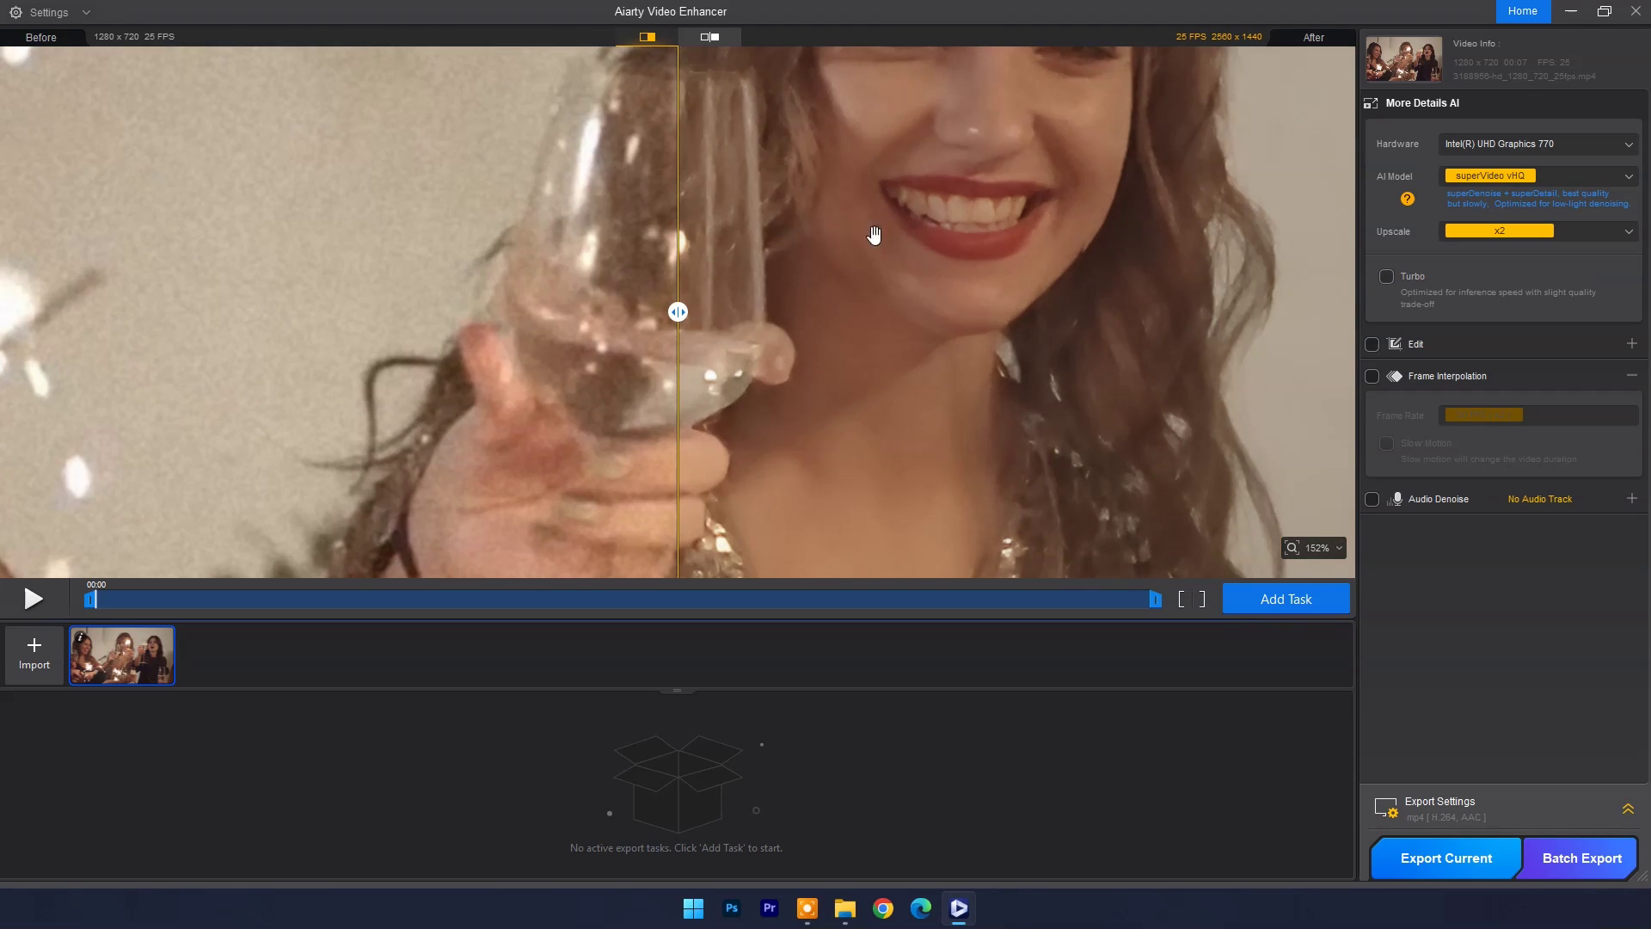
scroll(874, 235, up, 3)
mouse_move(678, 311)
mouse_down()
mouse_move(1137, 312)
mouse_move(749, 312)
mouse_up()
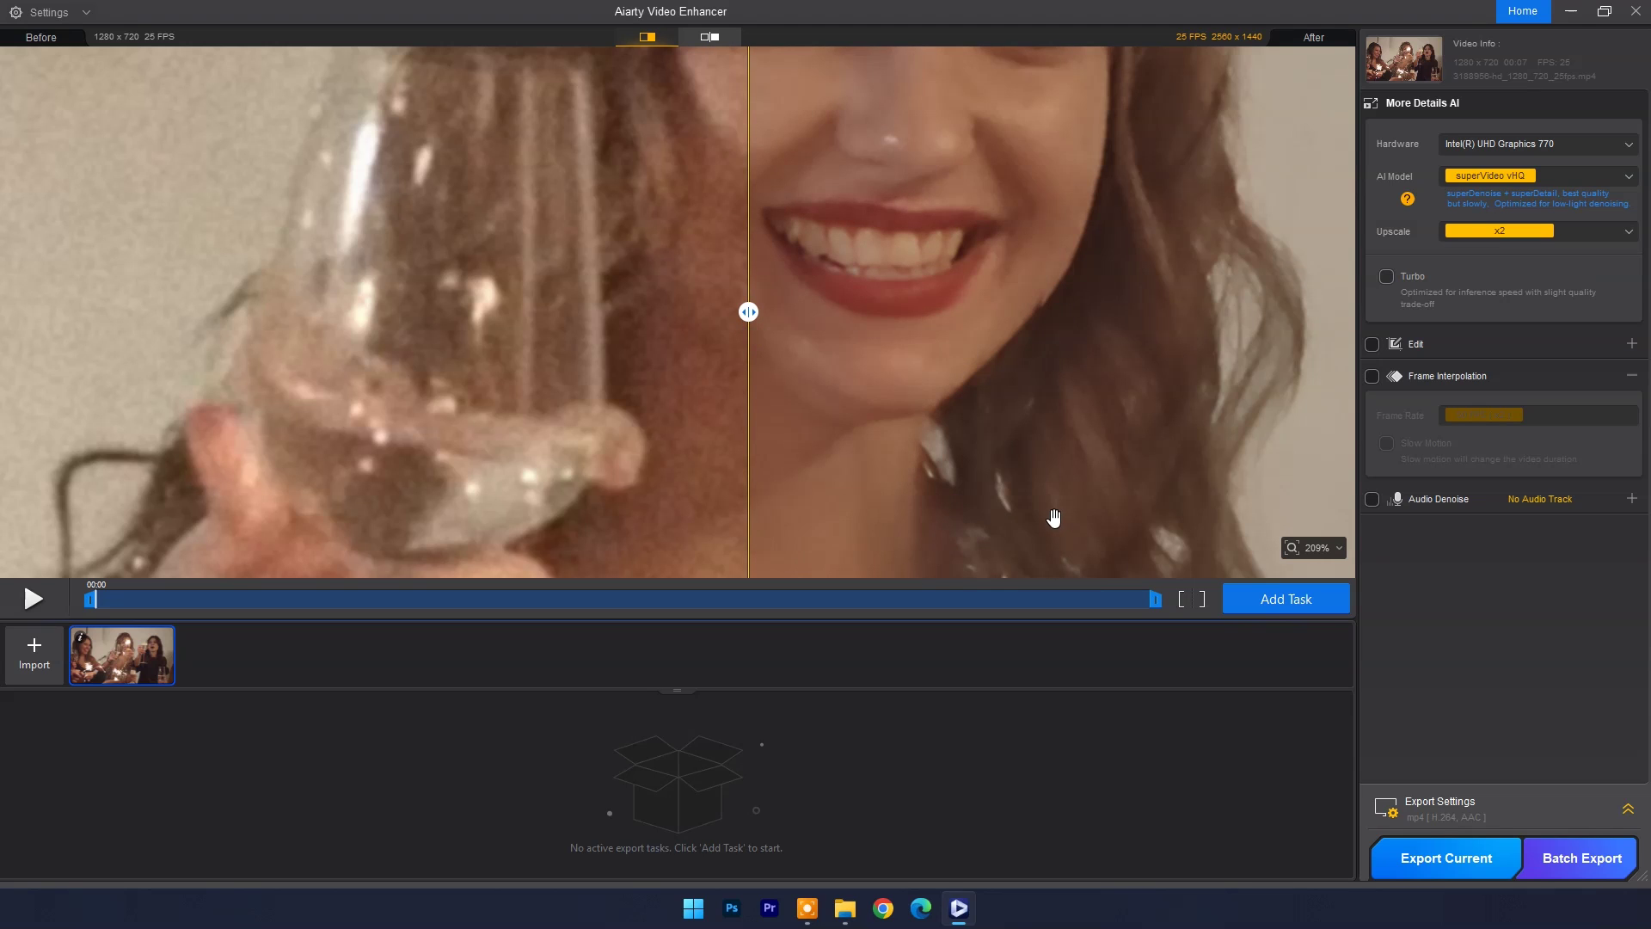
Step: Export the second clip at 2560×1440 and wait until its status shows Finished
click(1447, 859)
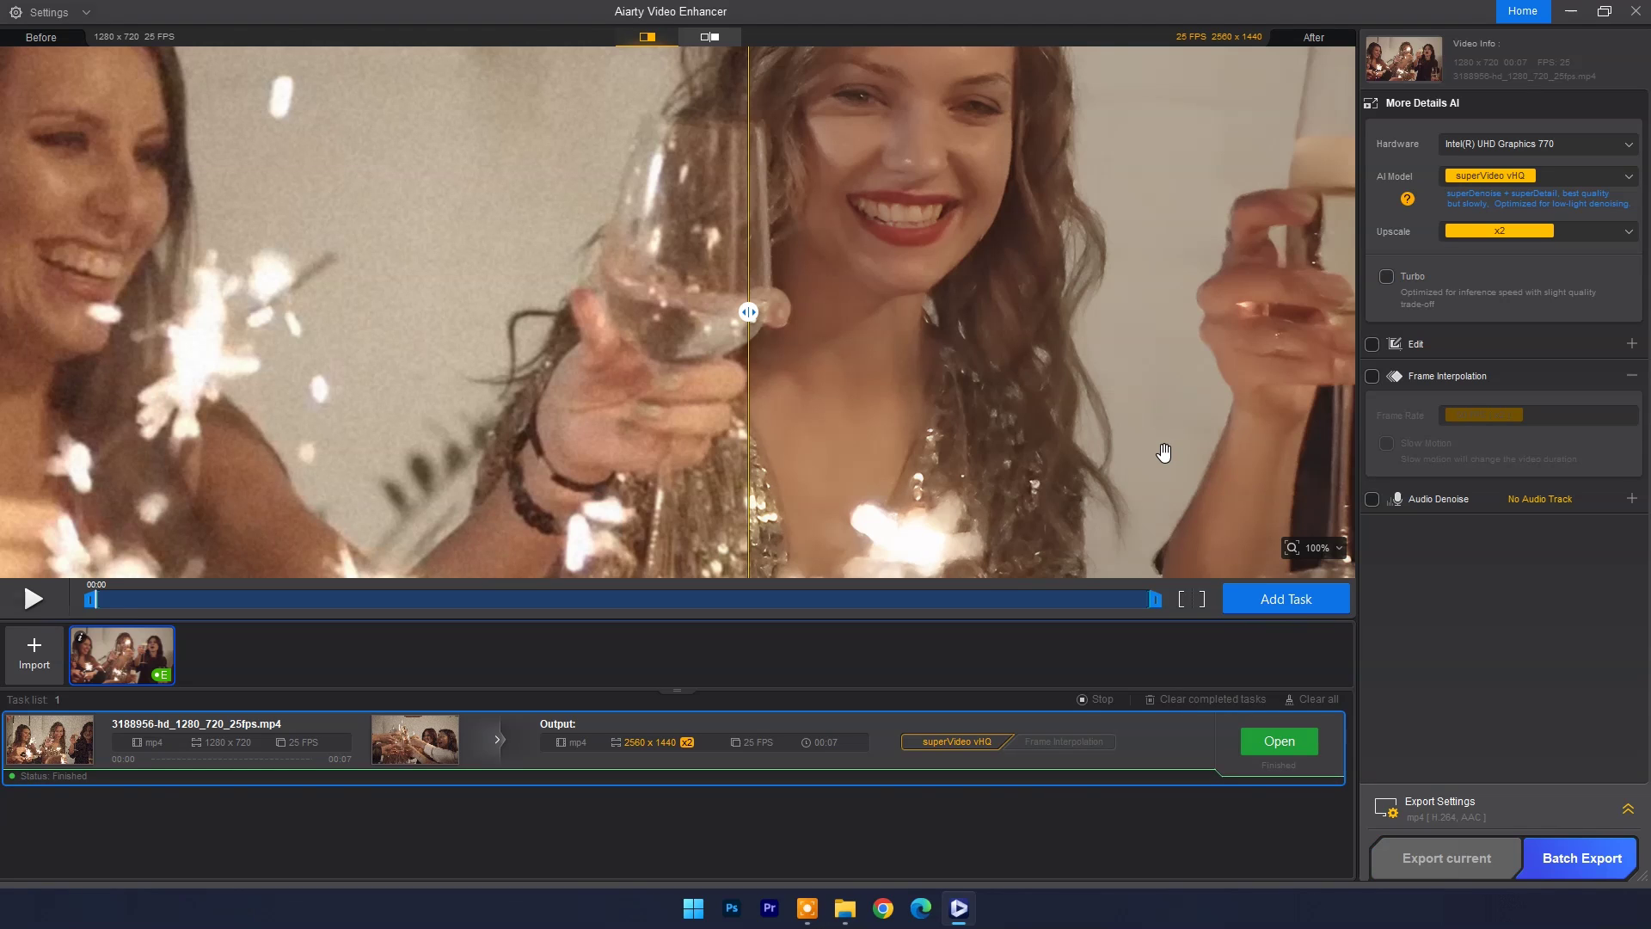
Step: Open the export's folder, play the output video, then close it
click(1277, 744)
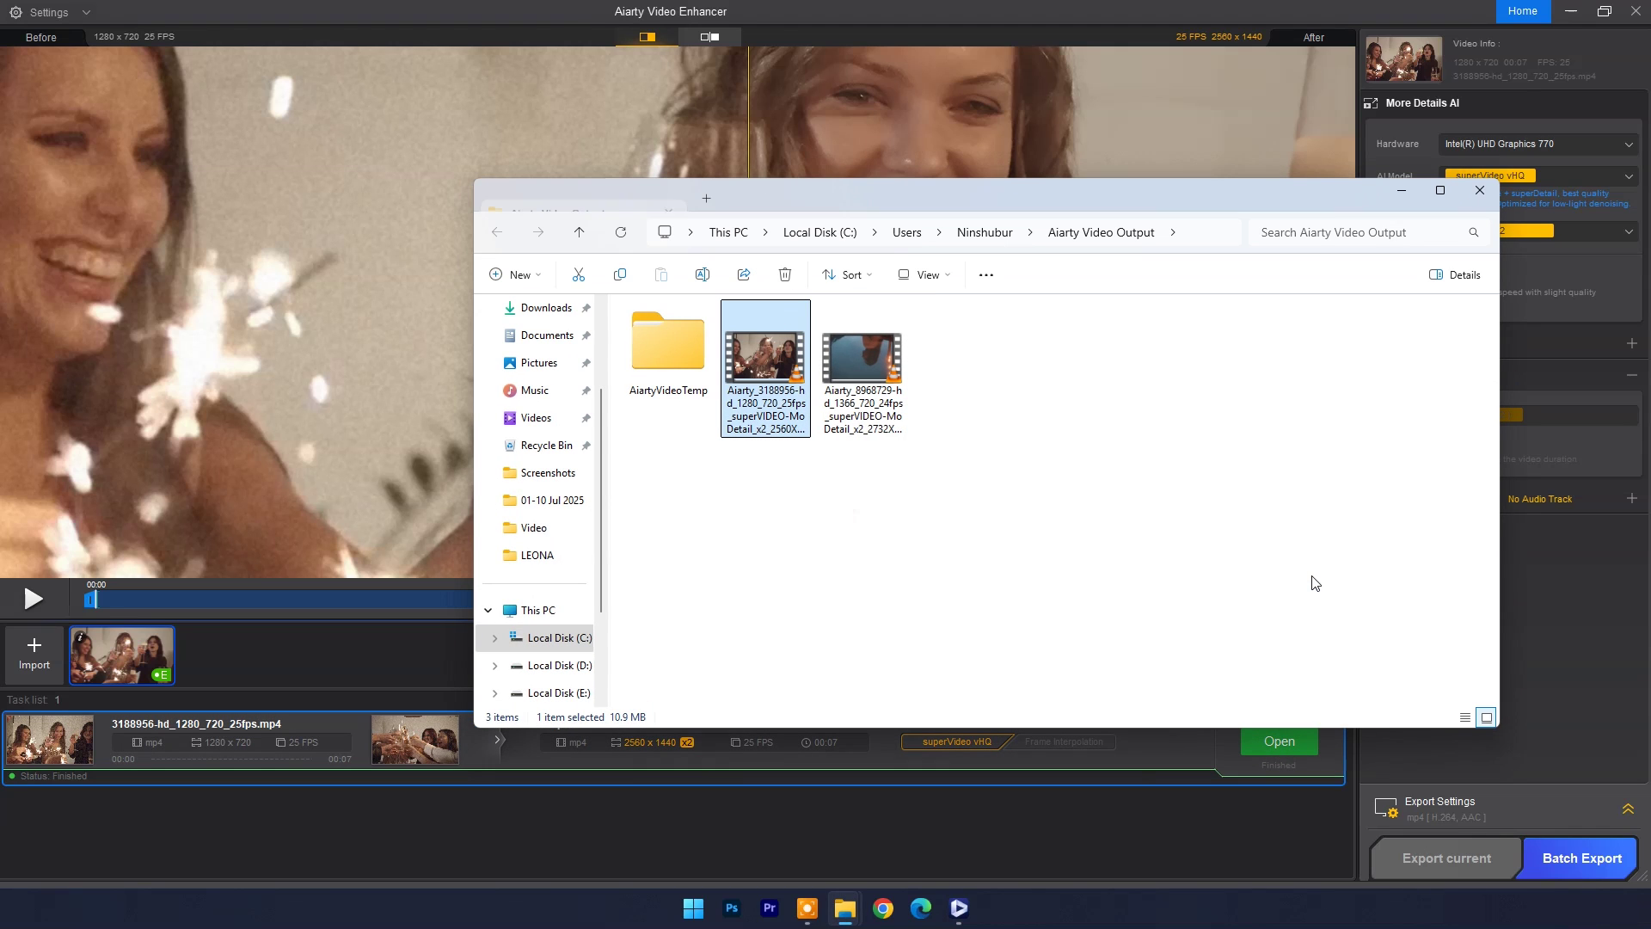
double_click(768, 378)
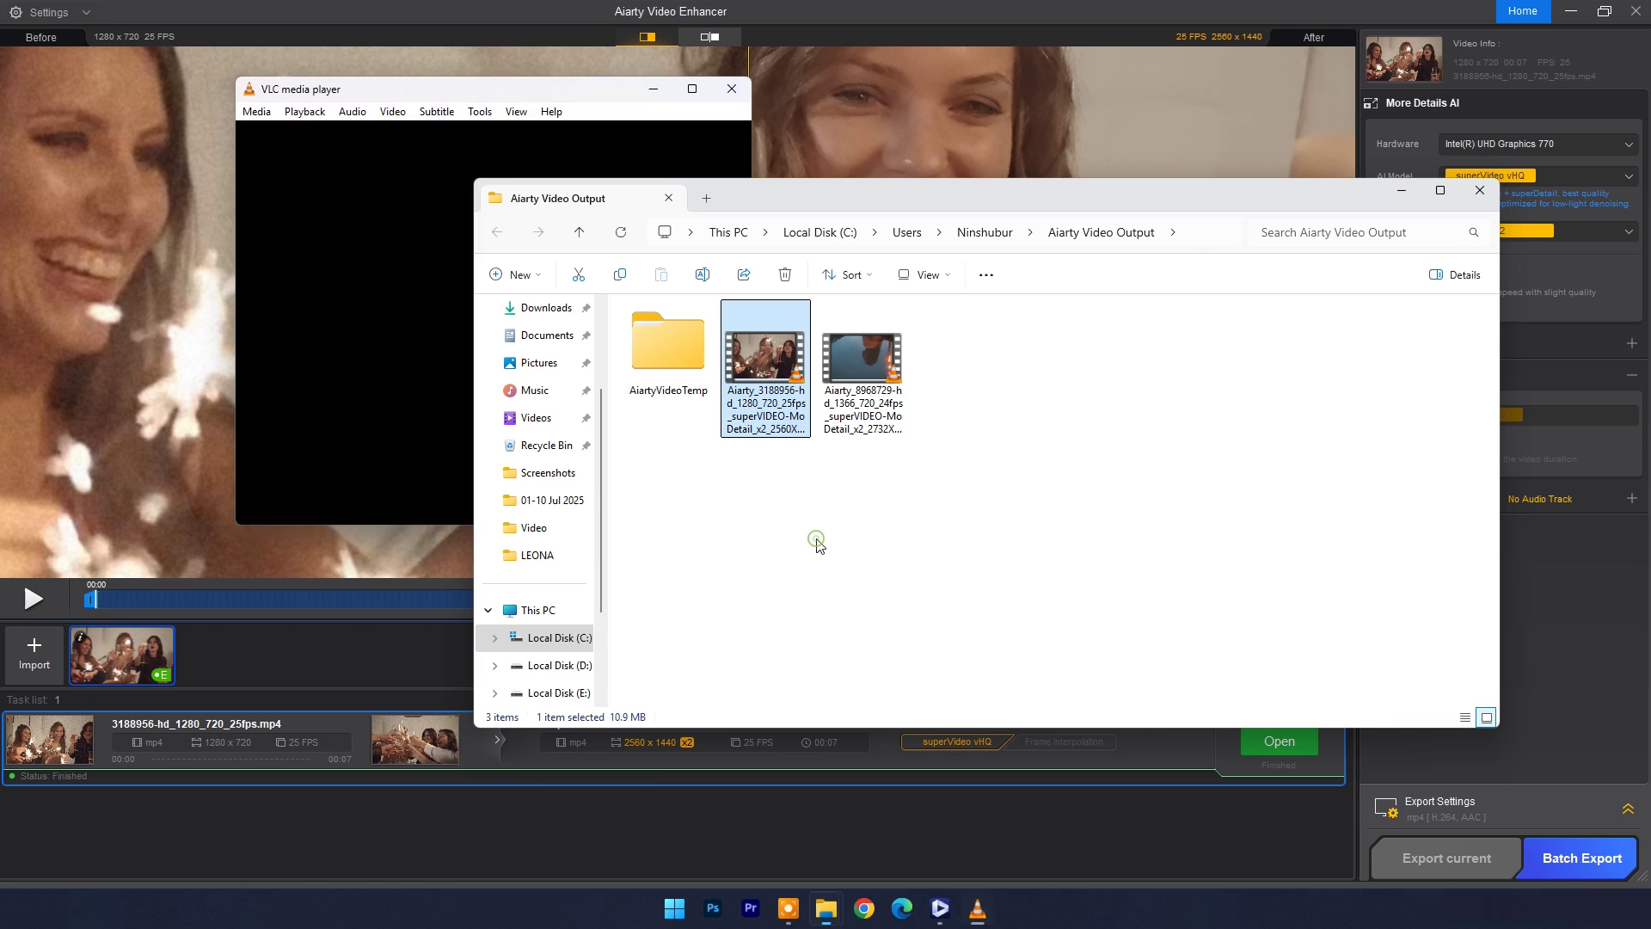
right_click(763, 367)
Step: Confirm the 2560×1440 size in MediaInfo, then go to the LEONA originals folder
click(834, 726)
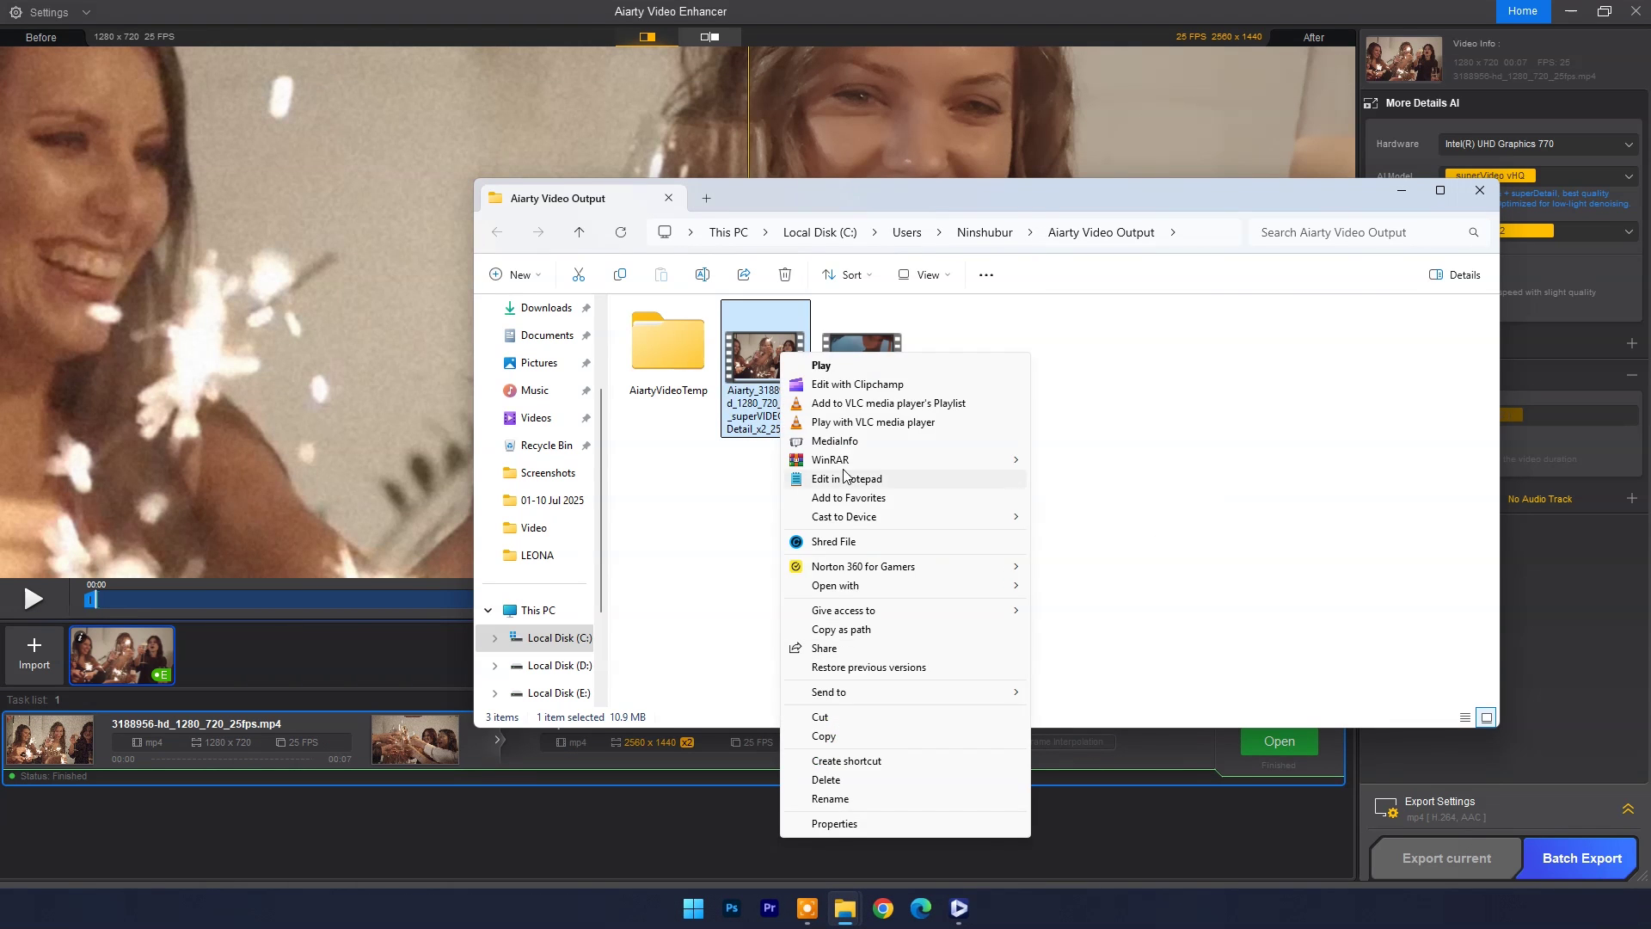
click(852, 477)
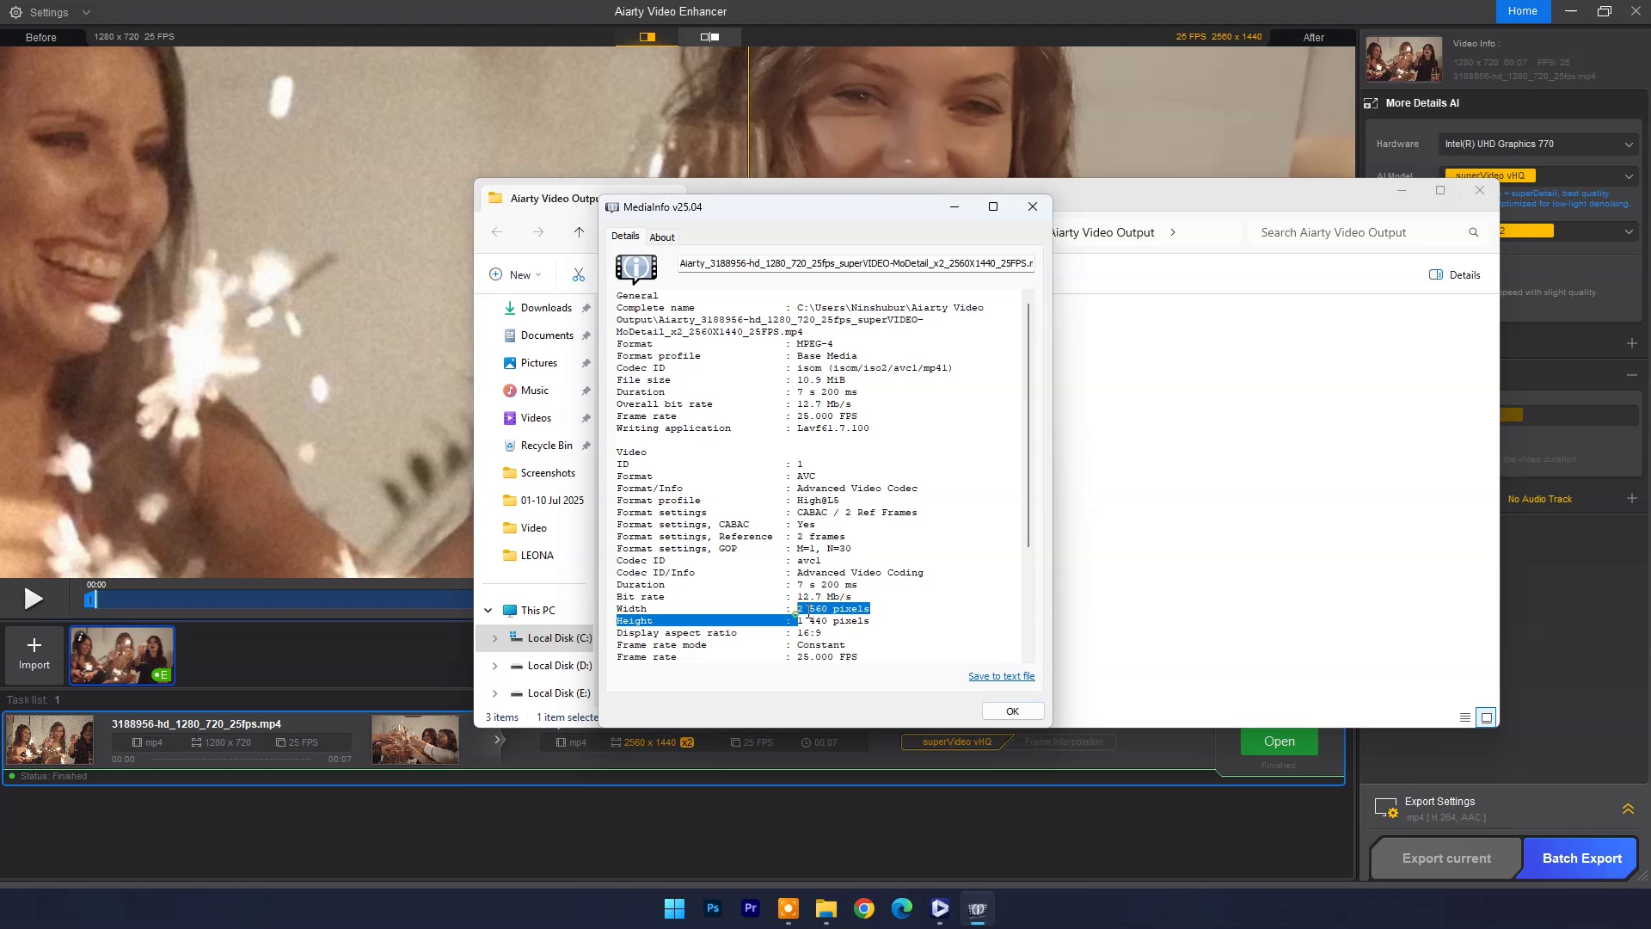
scroll(800, 616, down, 3)
drag(798, 537, 871, 549)
scroll(868, 489, down, 3)
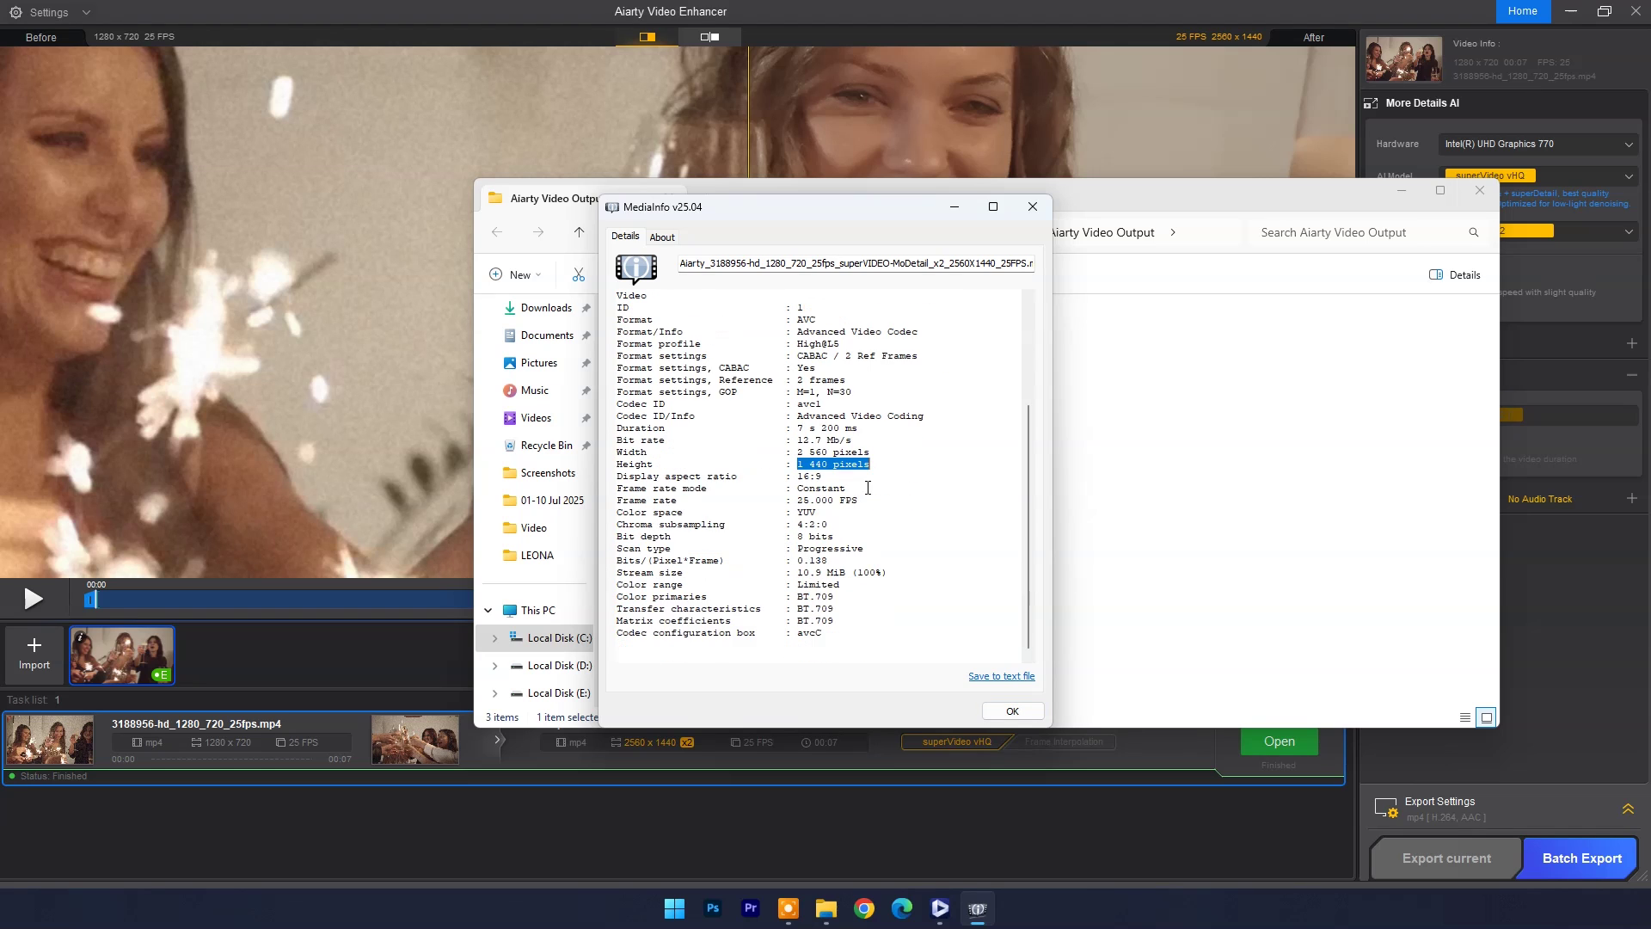
scroll(868, 488, up, 3)
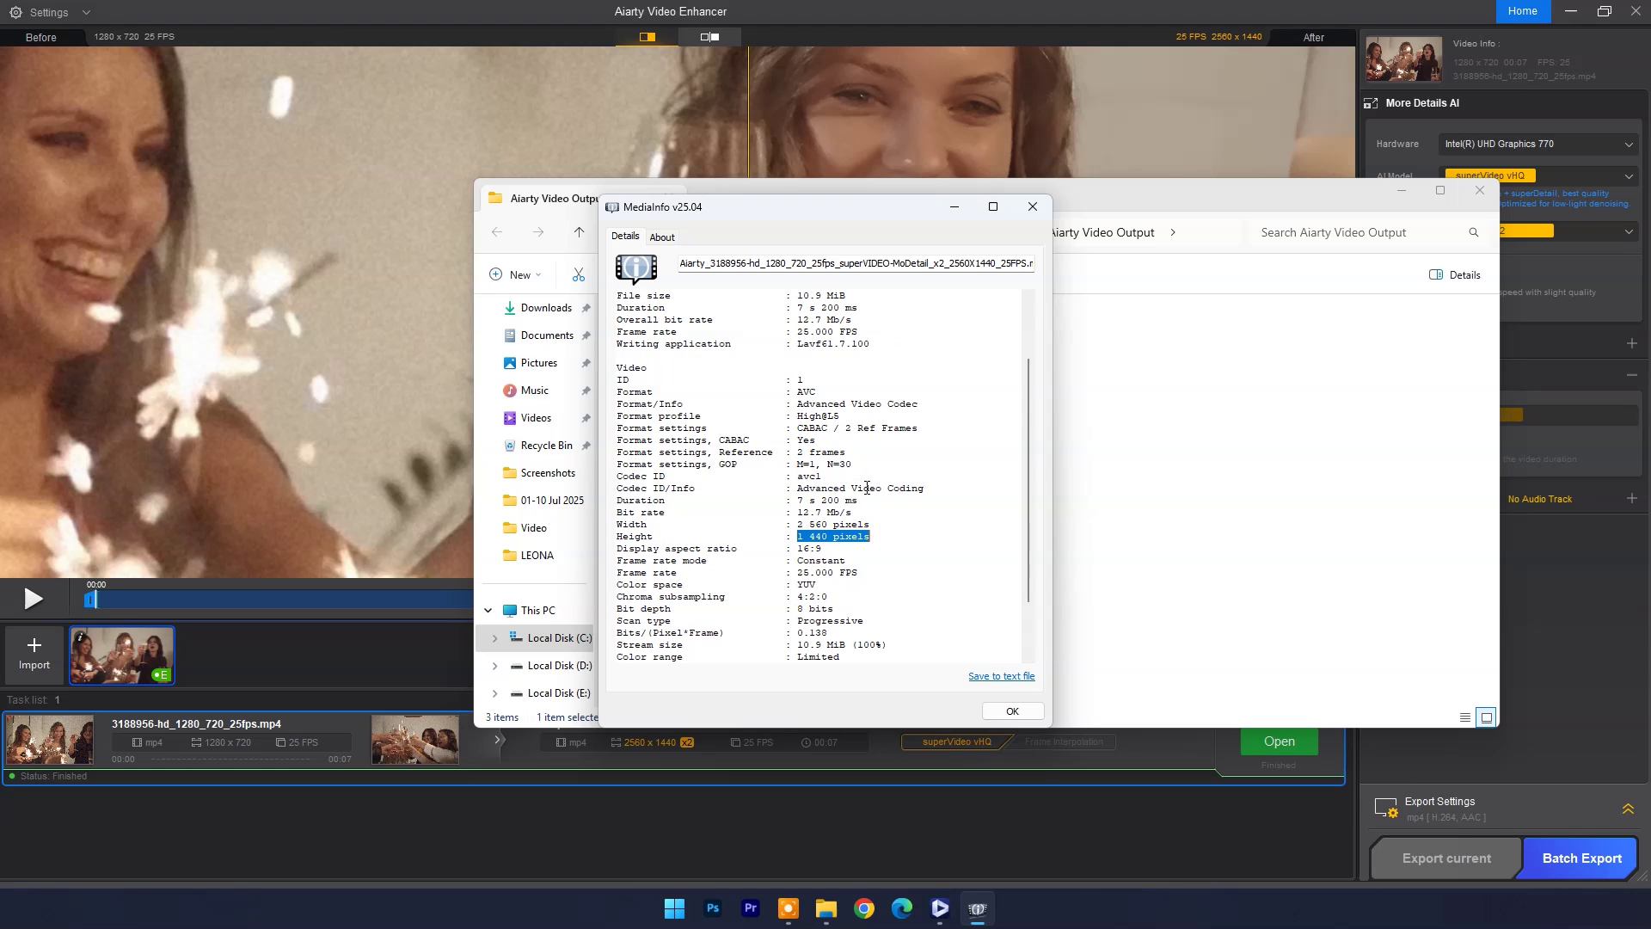
click(1033, 207)
click(538, 556)
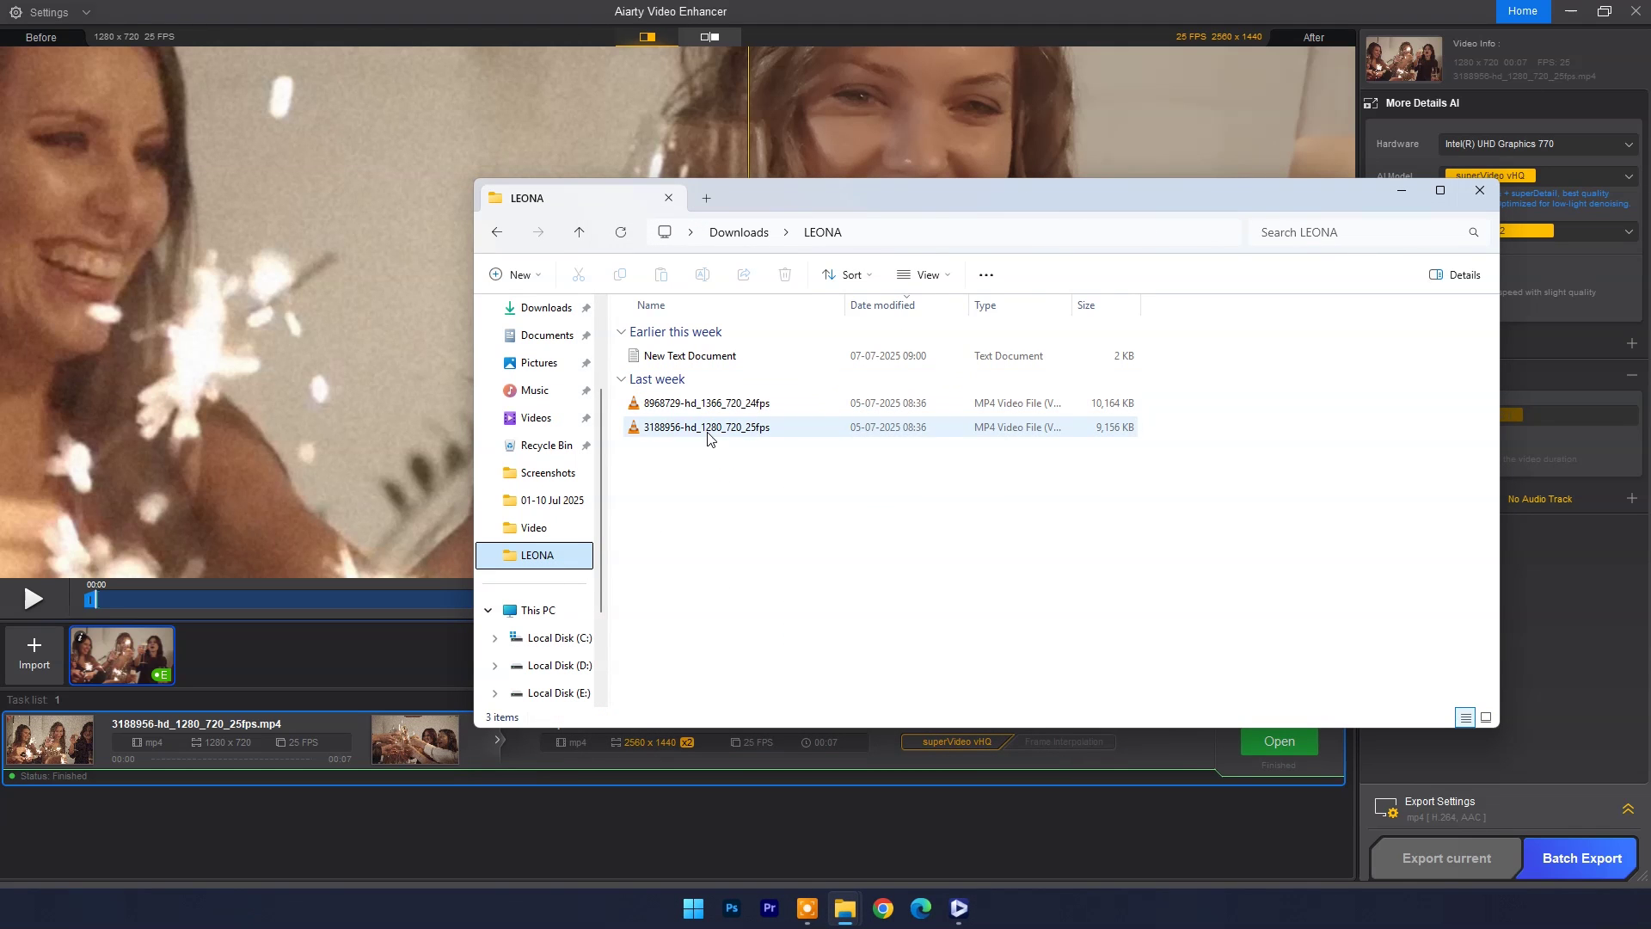
Step: Briefly play 3188956-hd_1280_720_25fps in VLC, then close VLC and File Explorer
double_click(707, 427)
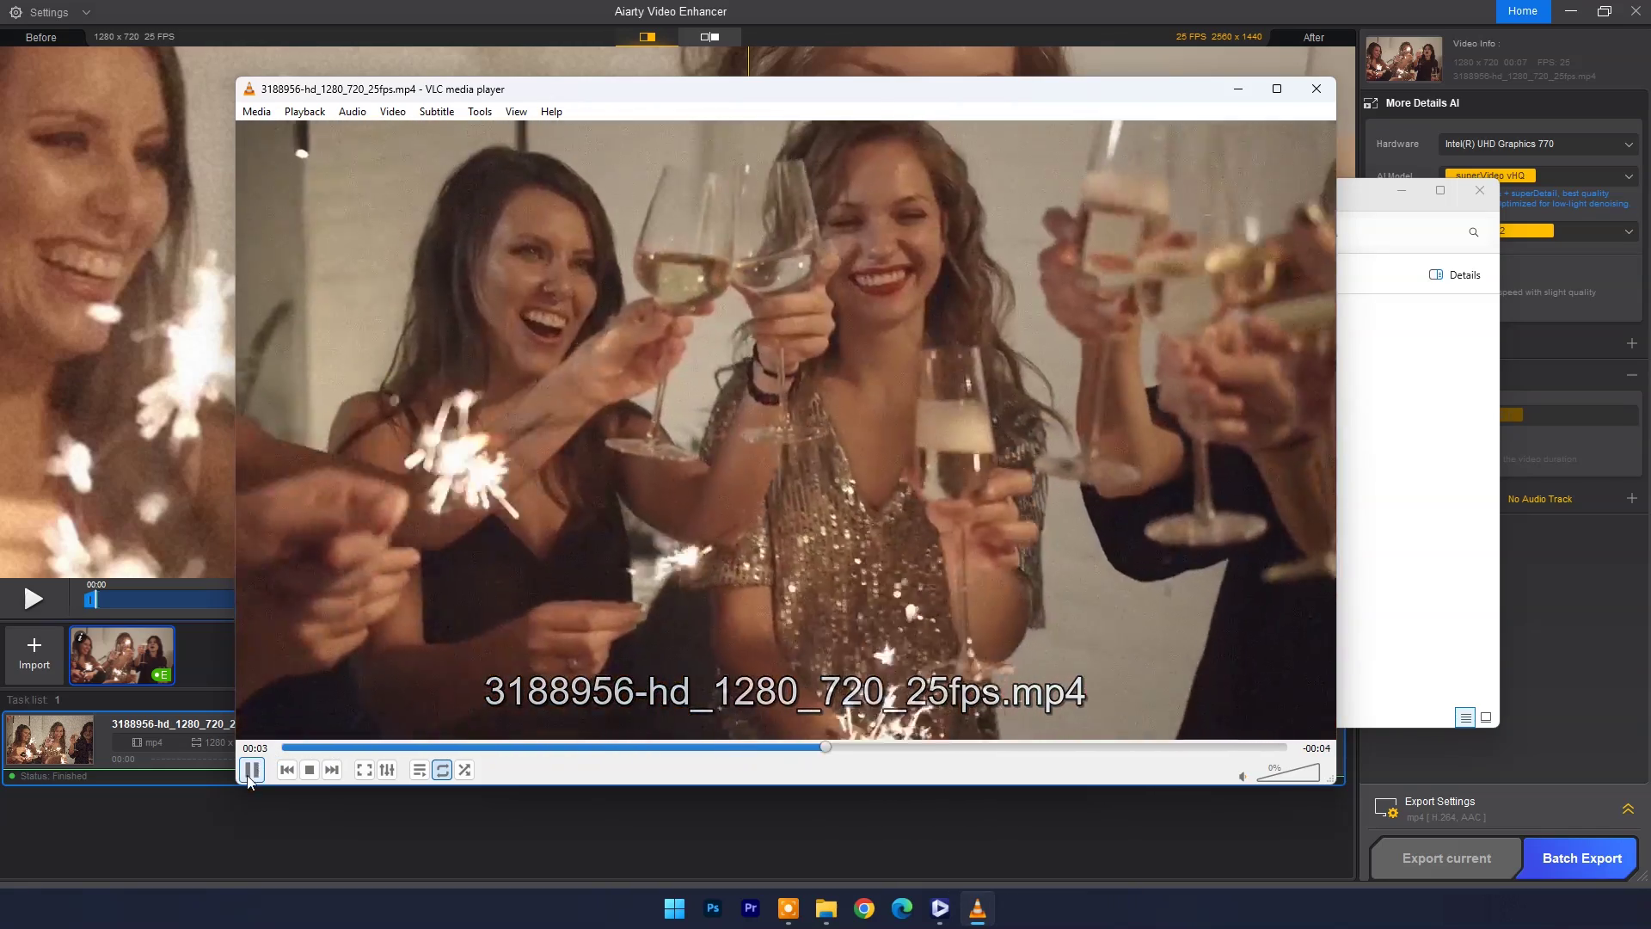
click(252, 771)
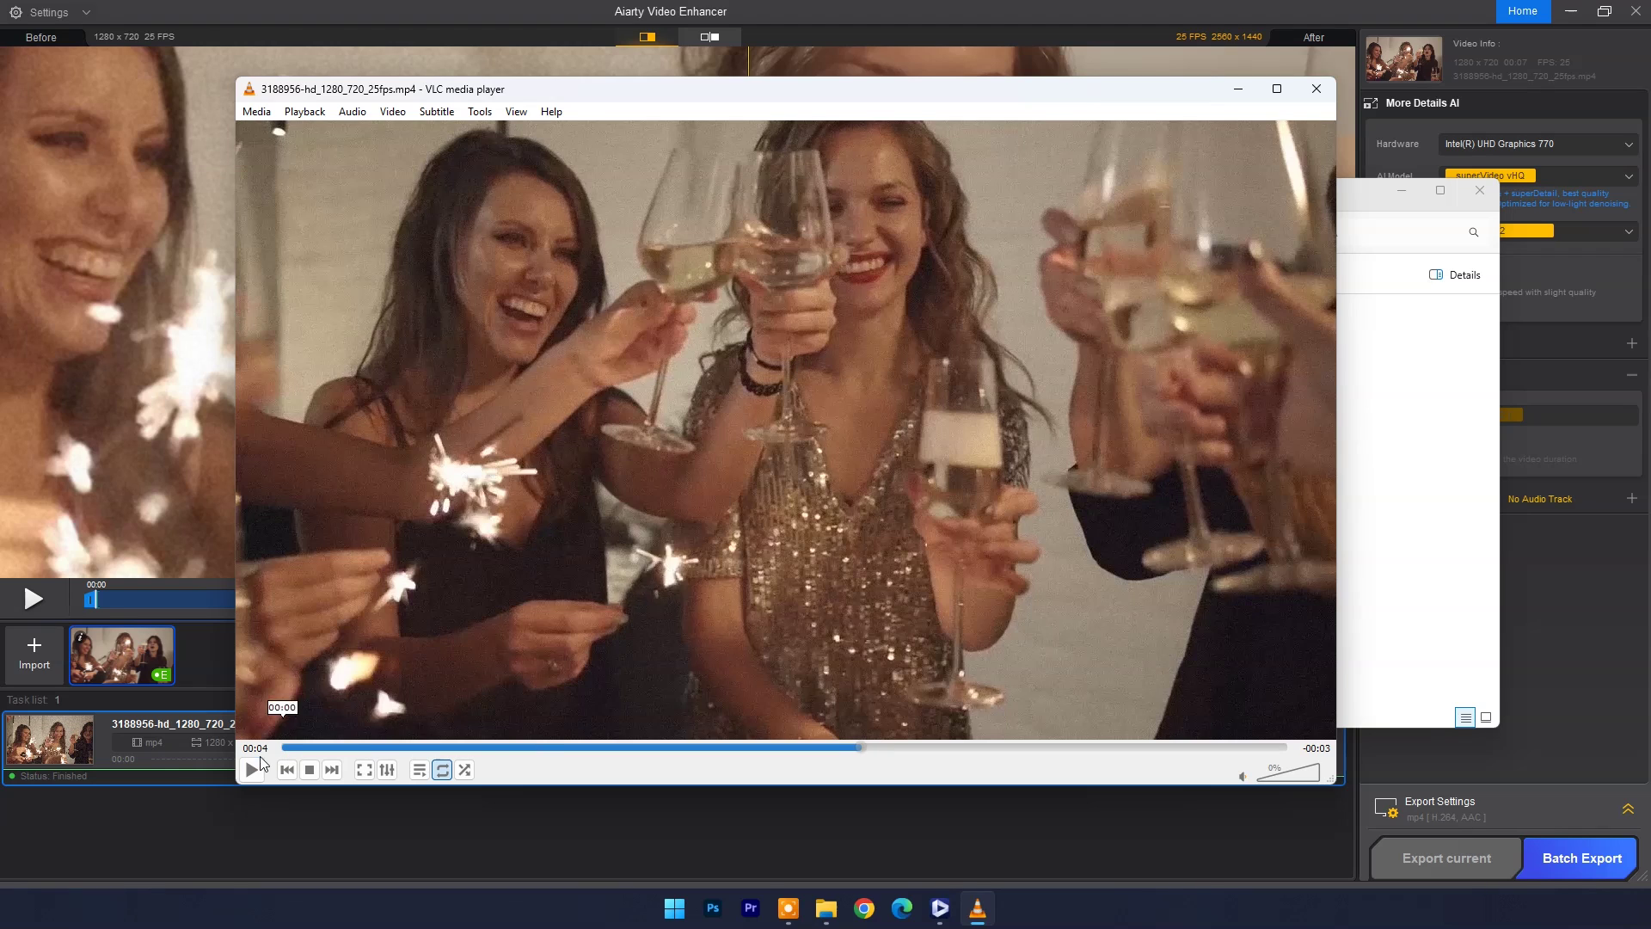
click(253, 770)
click(254, 769)
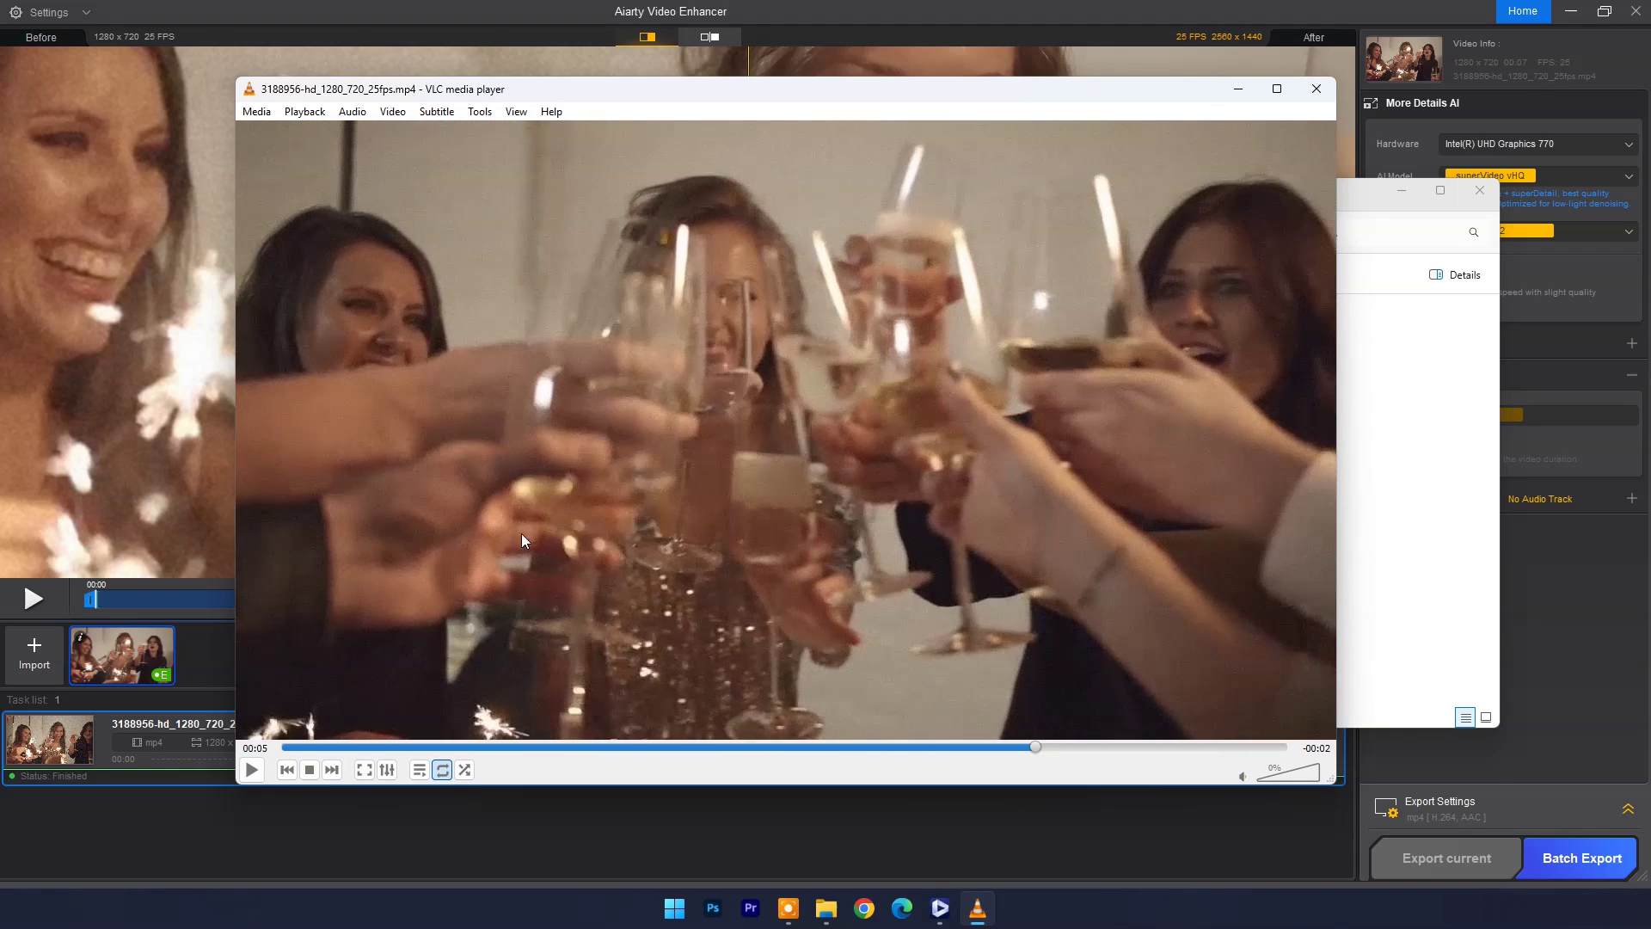
click(1317, 88)
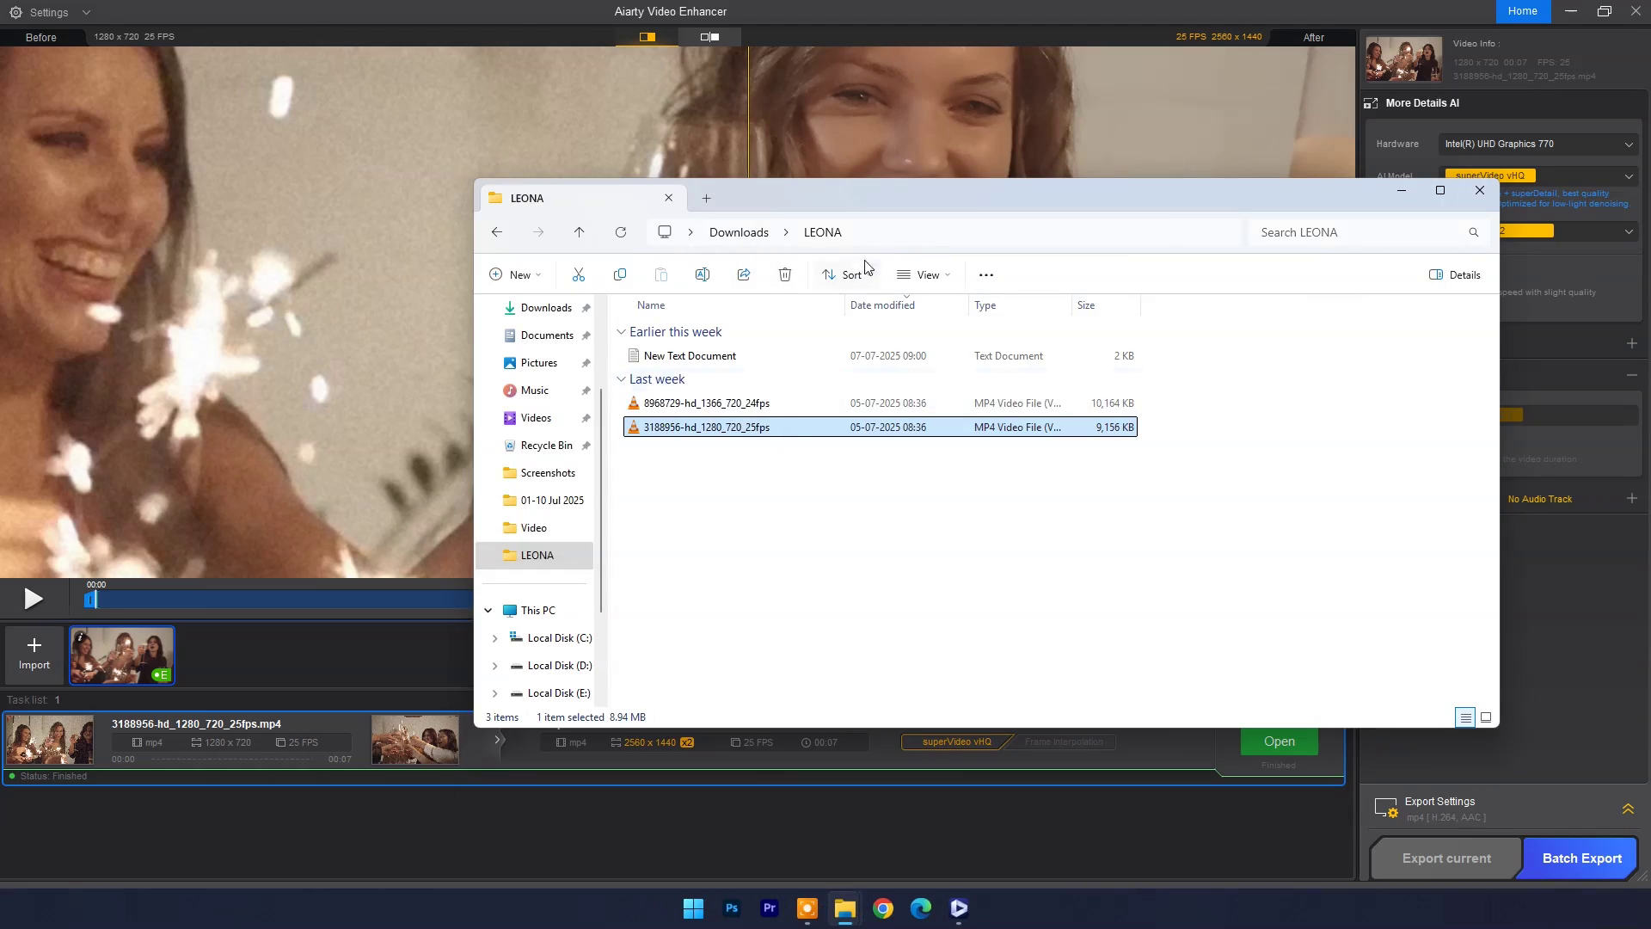
click(1480, 190)
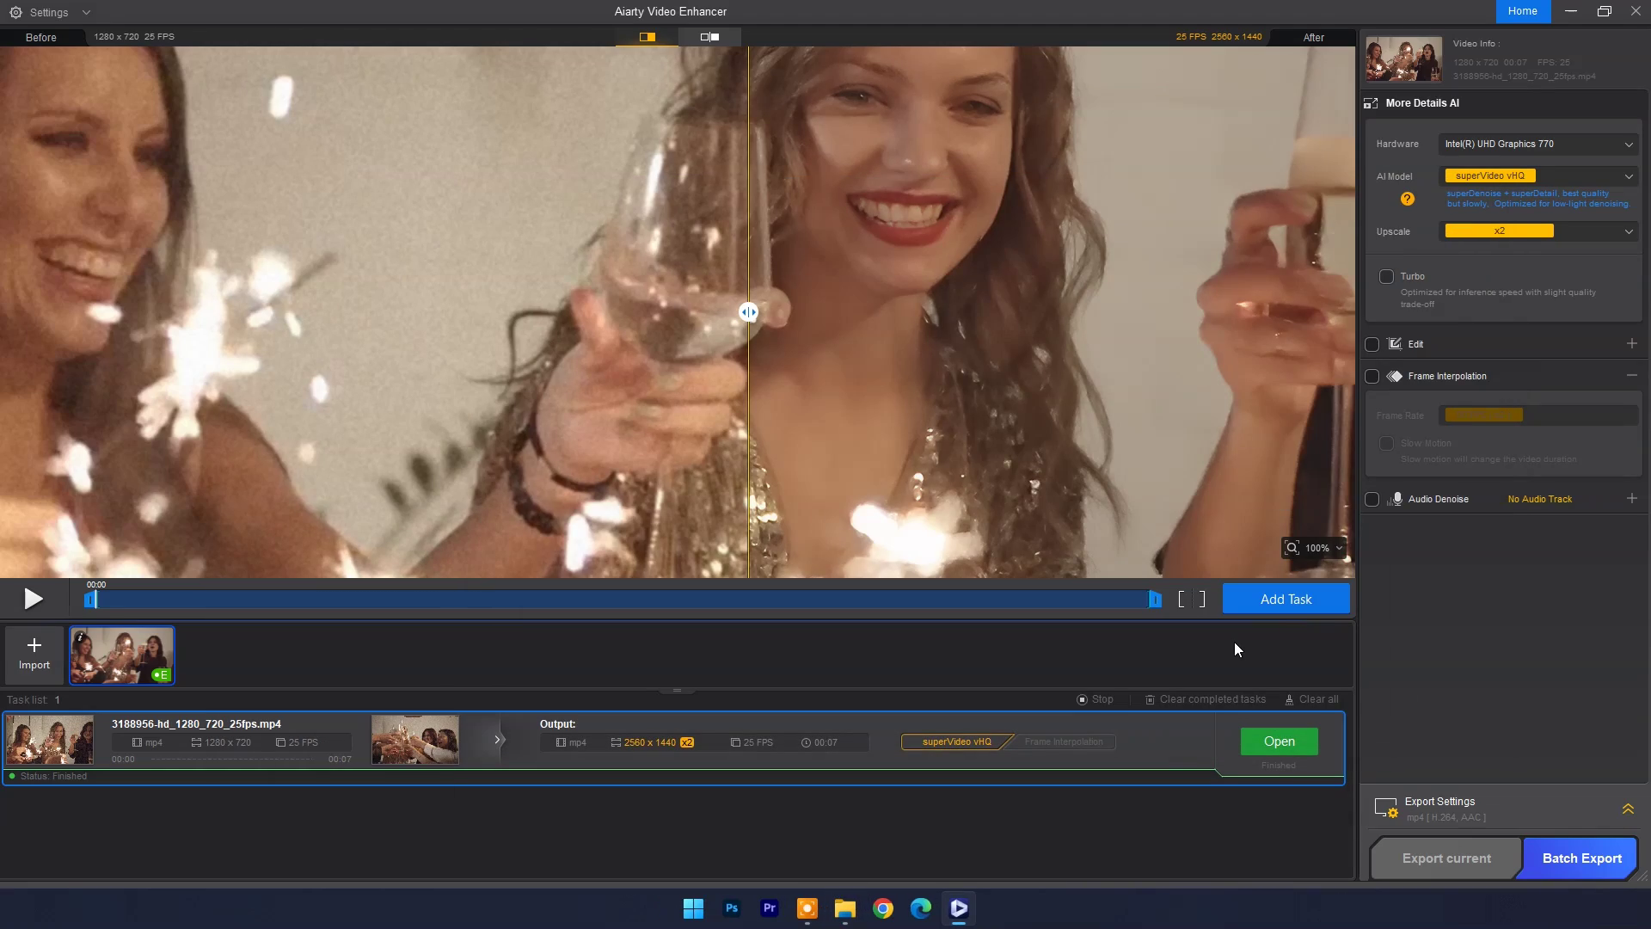
Step: Close Aiarty, return to its Chrome page and expand the License Giveaway pricing panel
click(1634, 12)
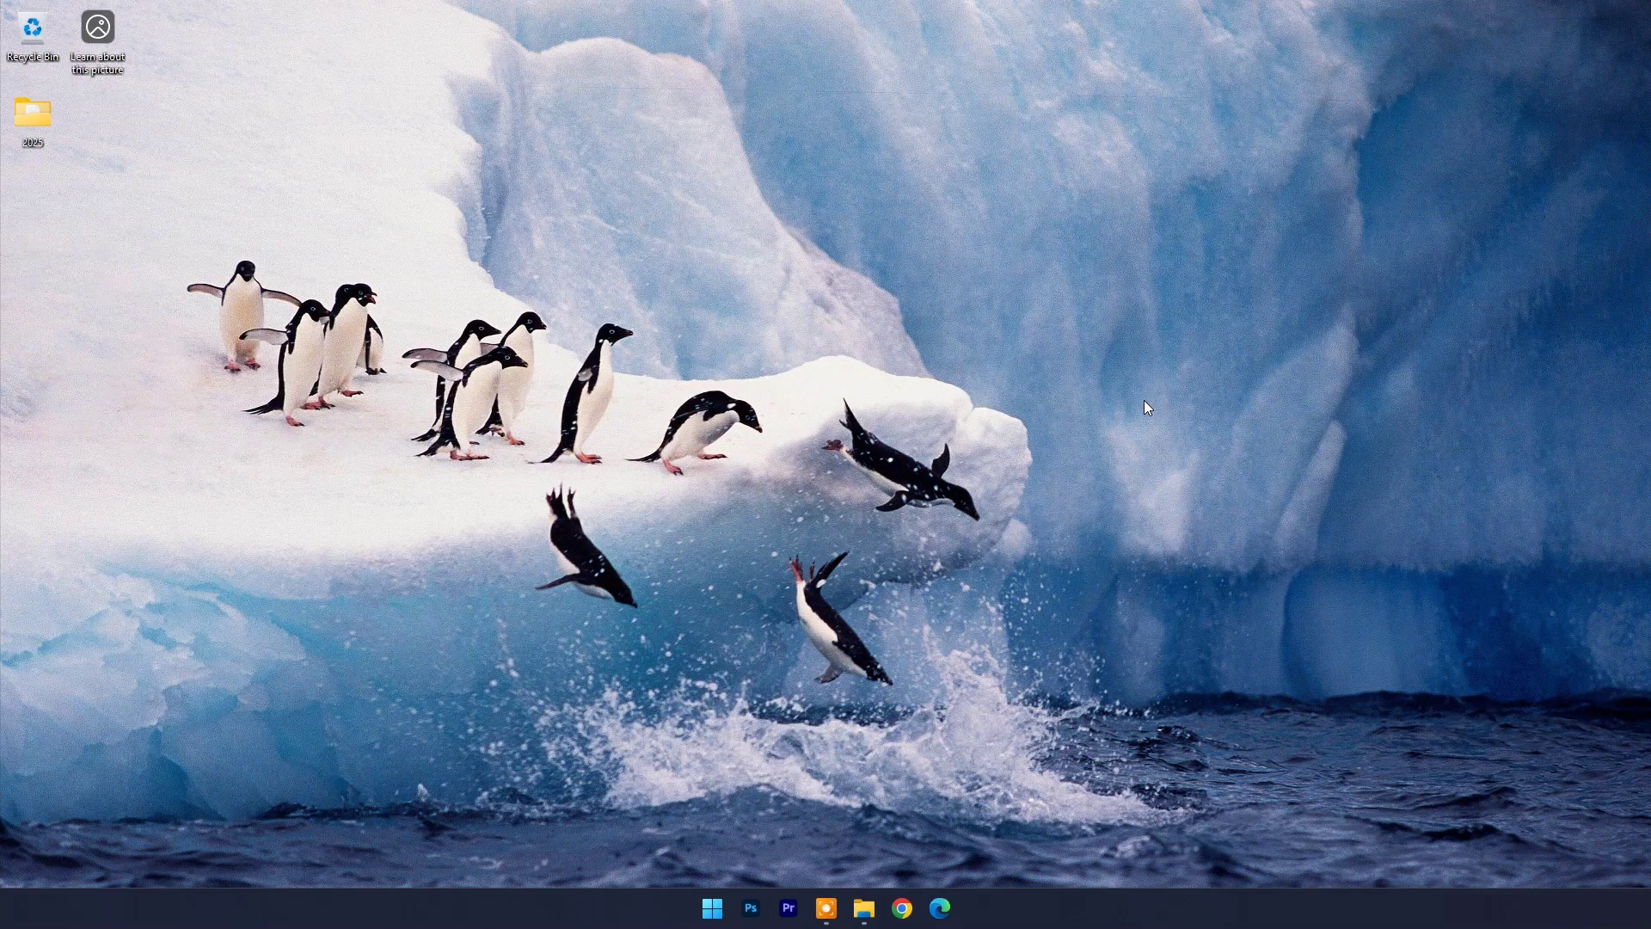
click(904, 909)
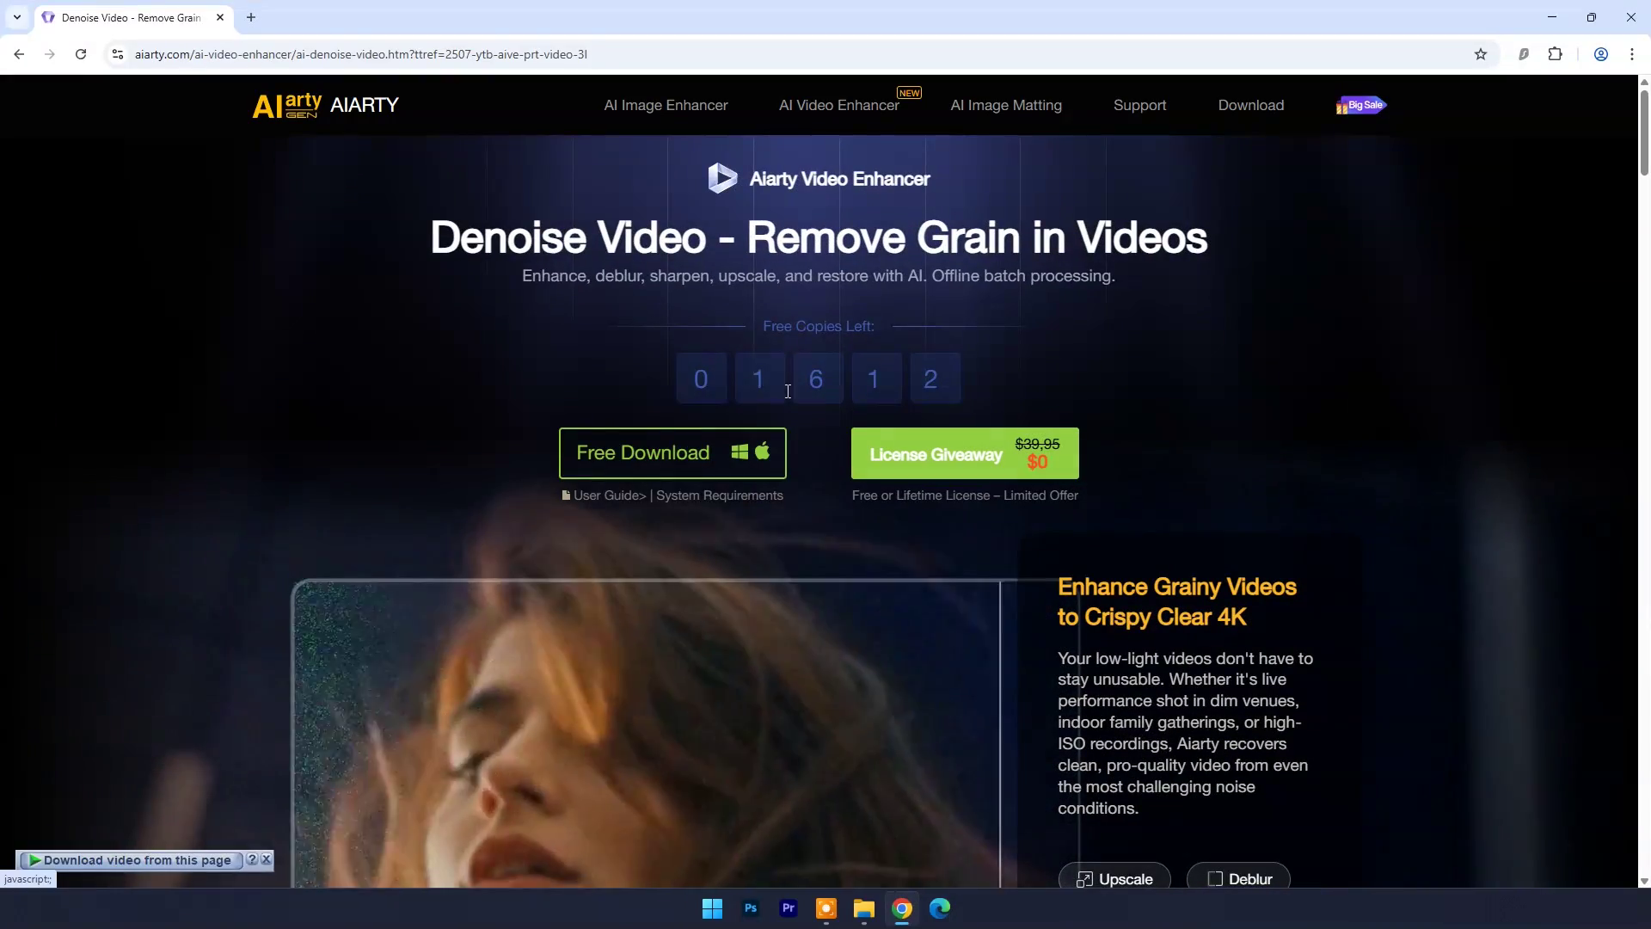
drag(748, 381, 957, 377)
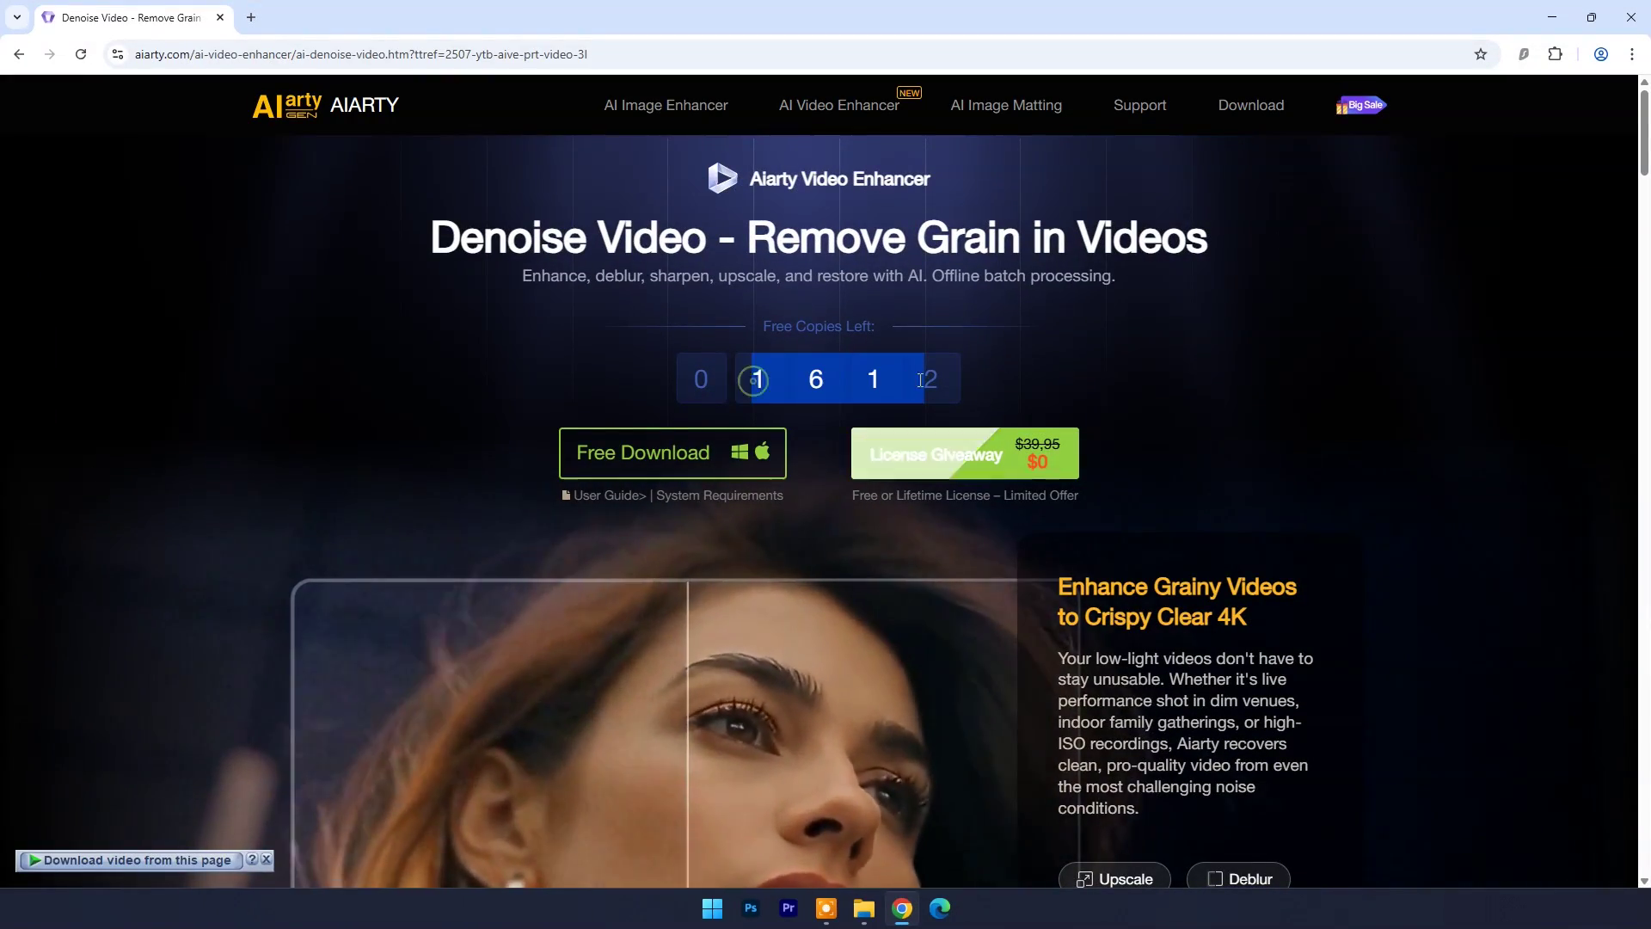
click(1133, 378)
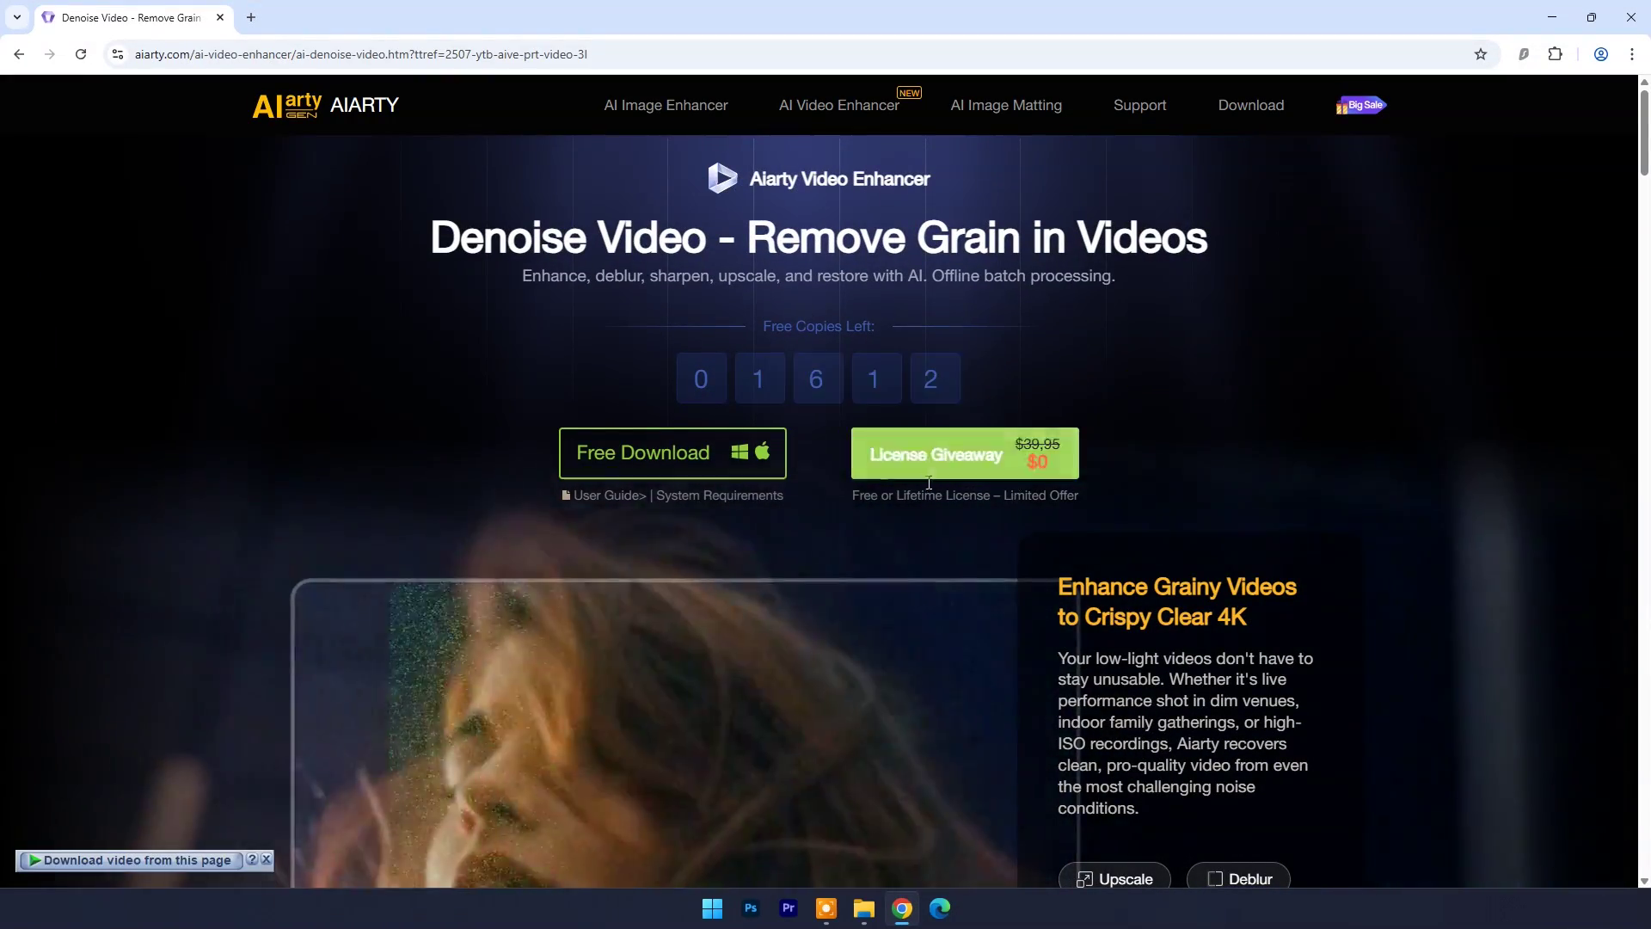
click(938, 464)
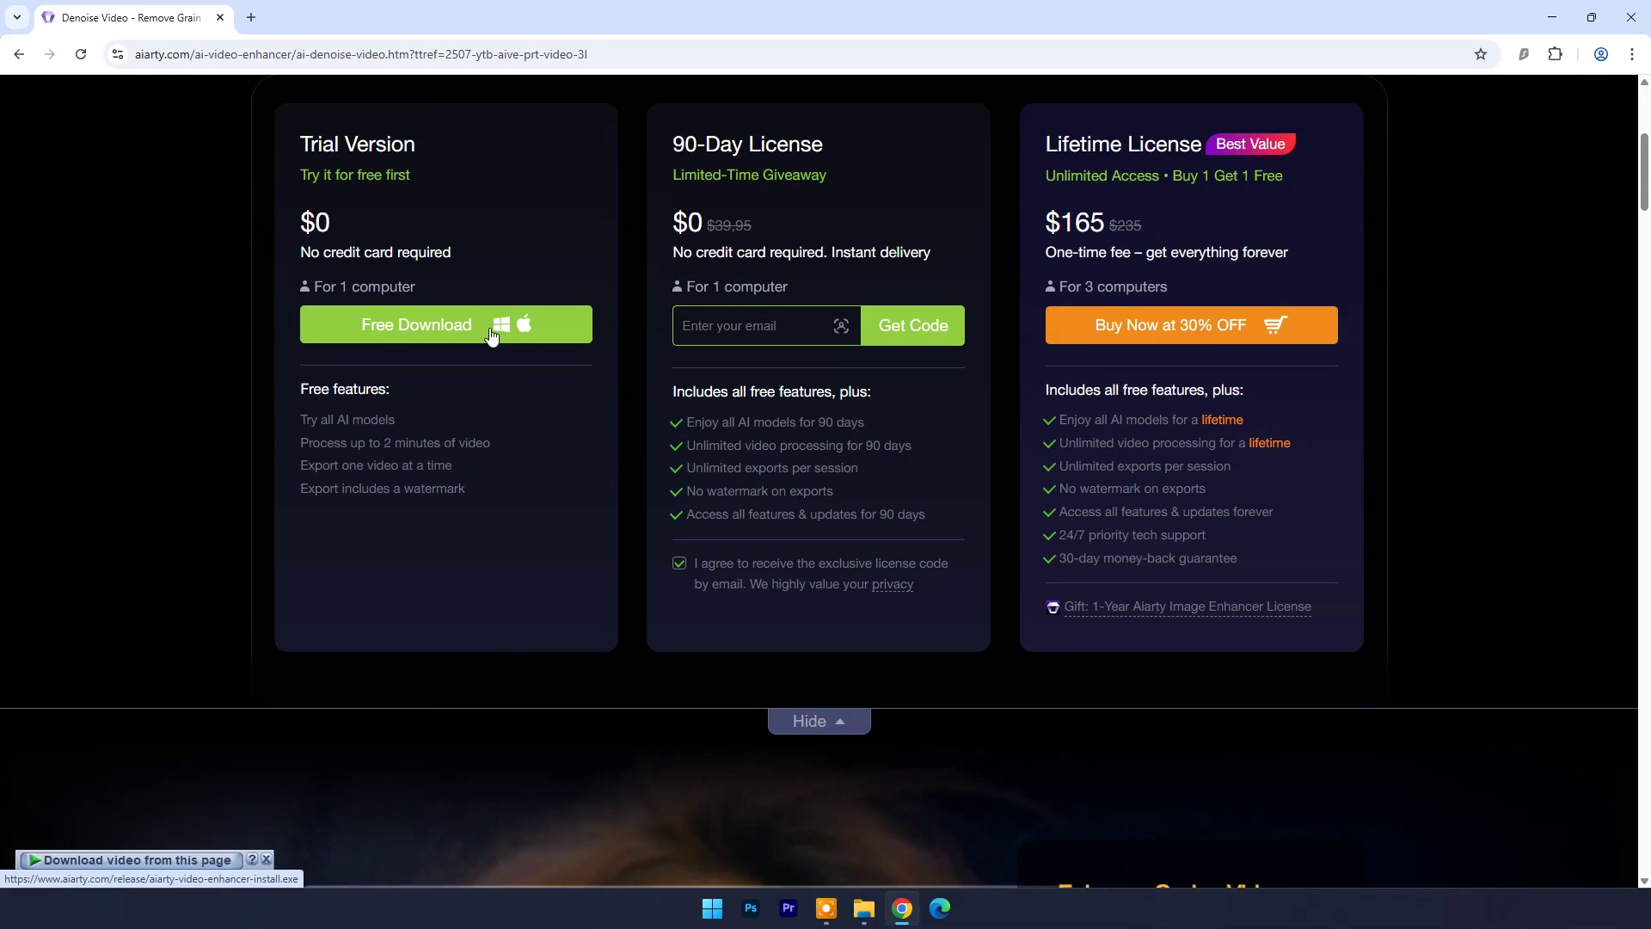